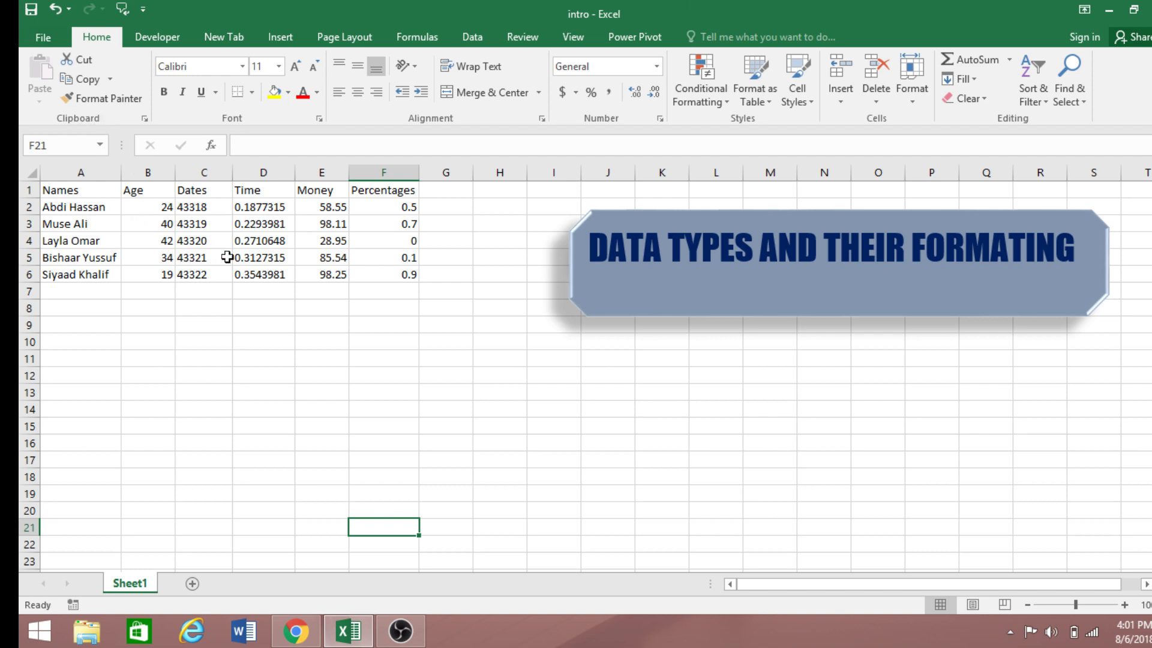
Examine the column headers in row 1, from Names across to Percentages.
left_click(337, 232)
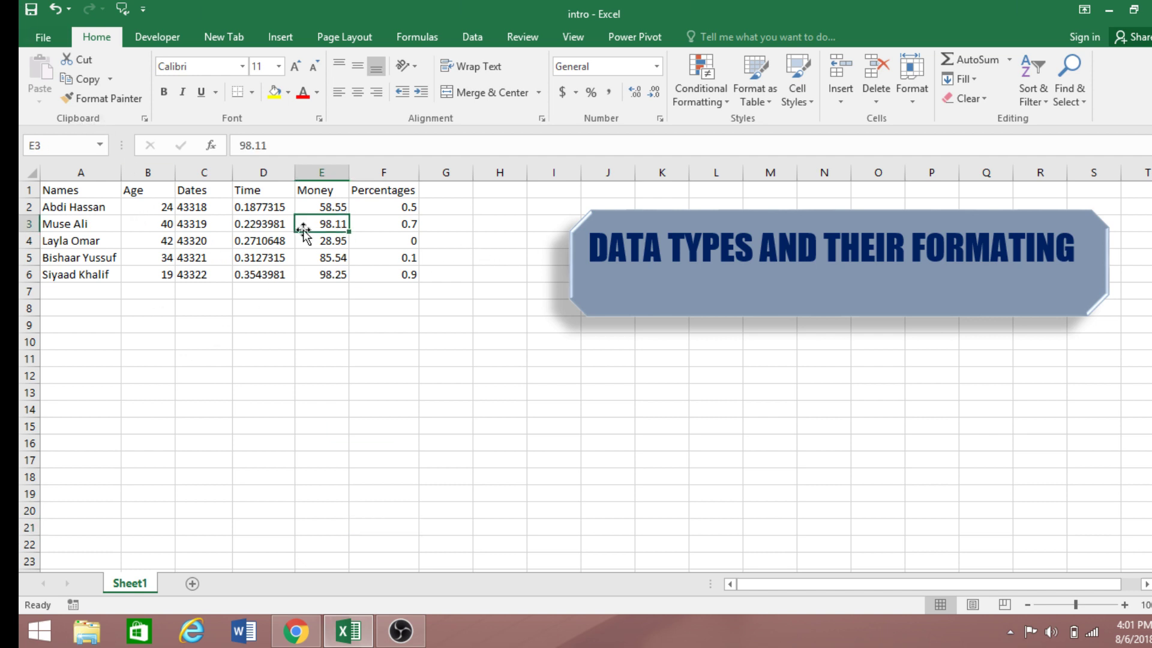
left_click(67, 190)
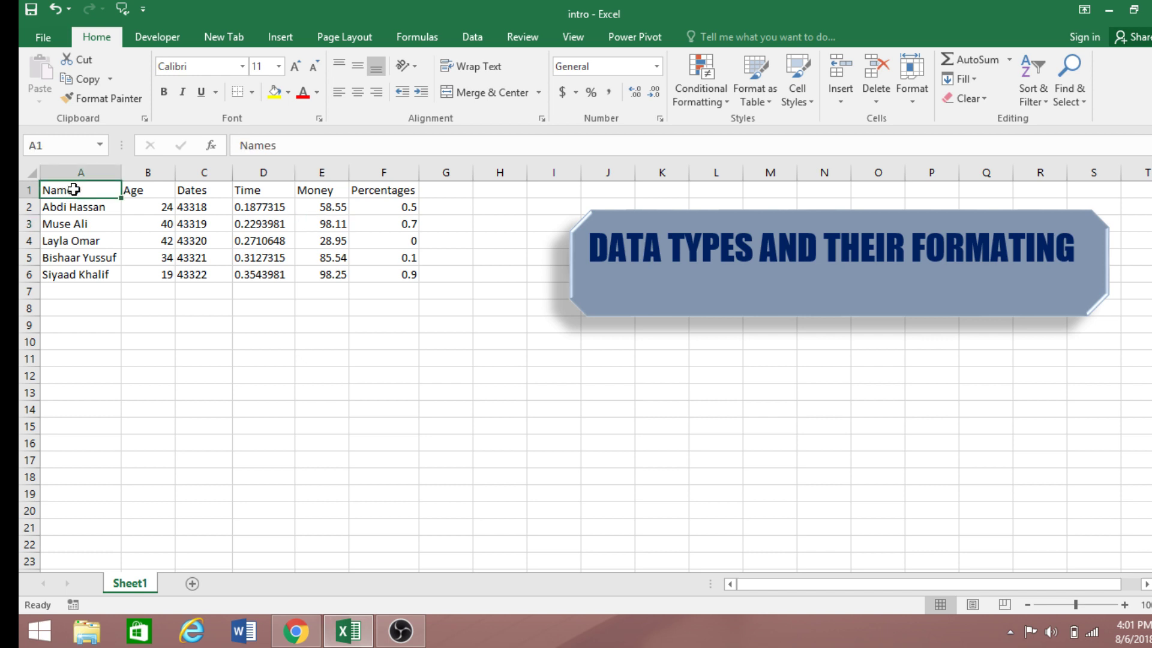
left_click(143, 191)
left_click(196, 192)
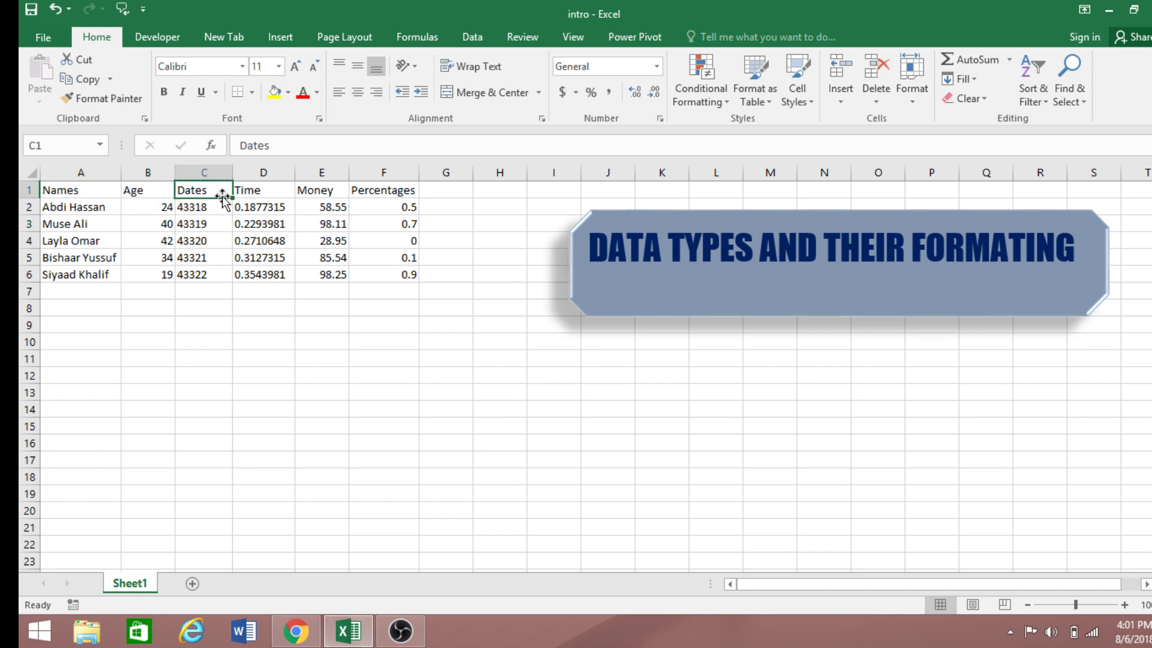
left_click(259, 191)
left_click(315, 191)
left_click(387, 191)
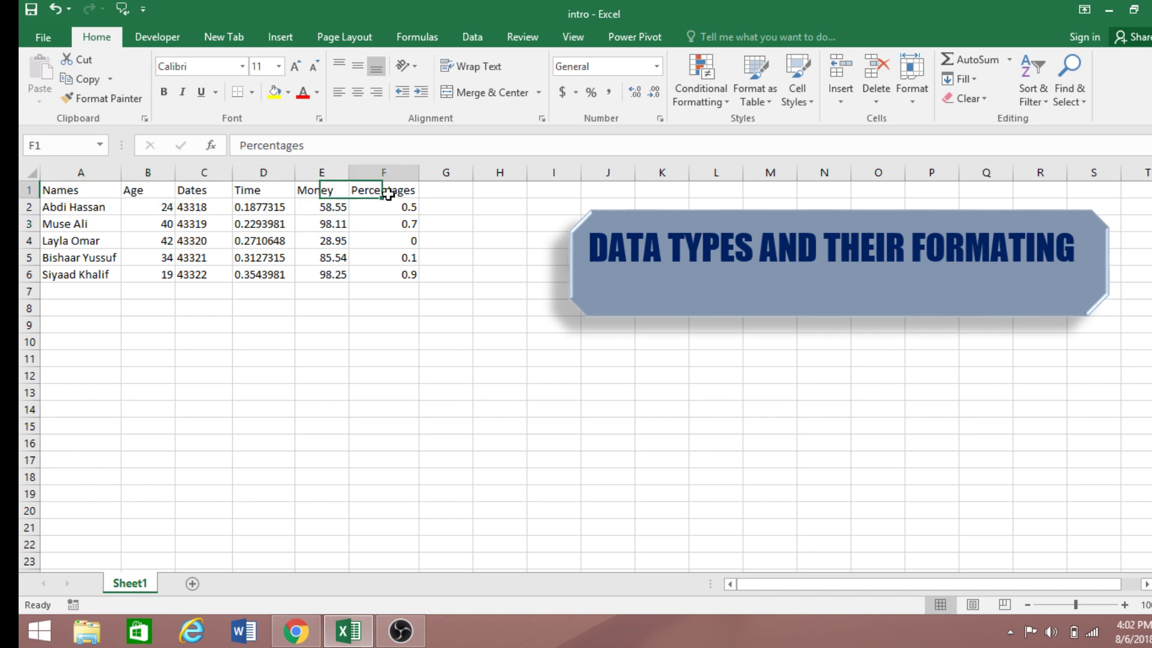
left_click(67, 191)
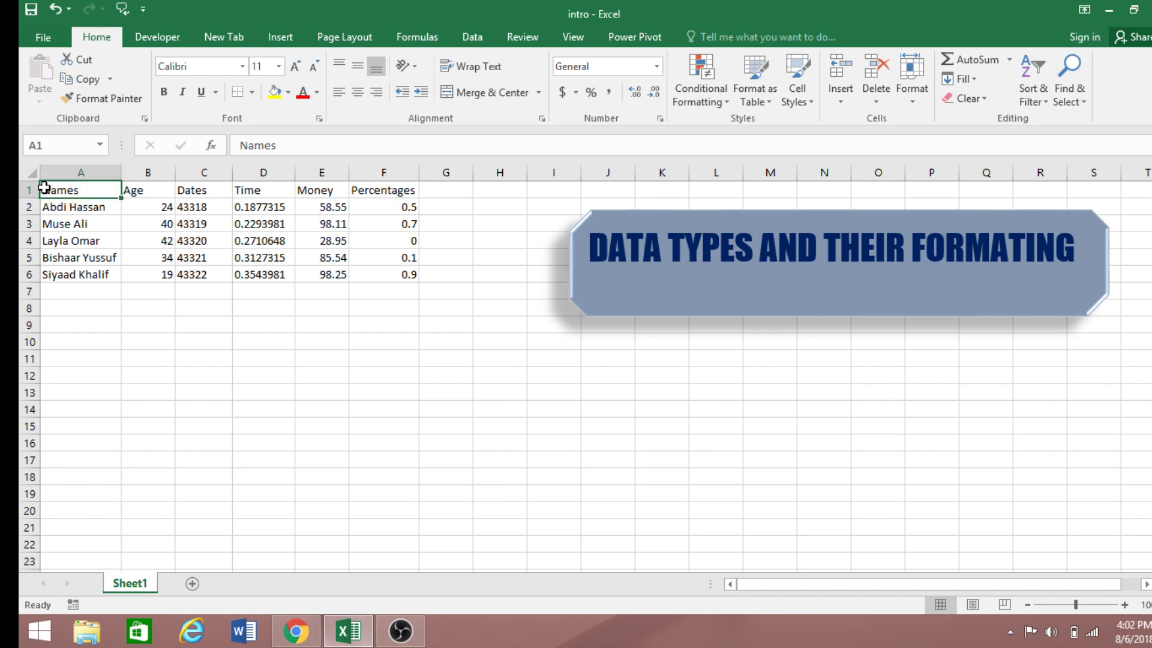
left_click(135, 190)
left_click(249, 192)
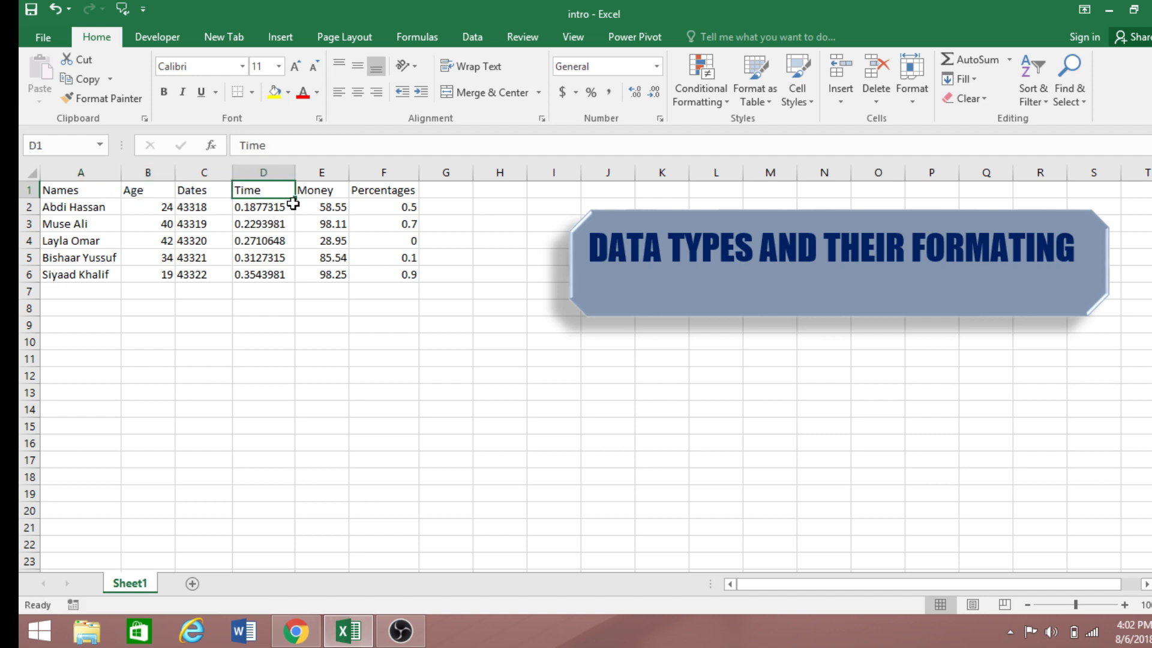
left_click(85, 337)
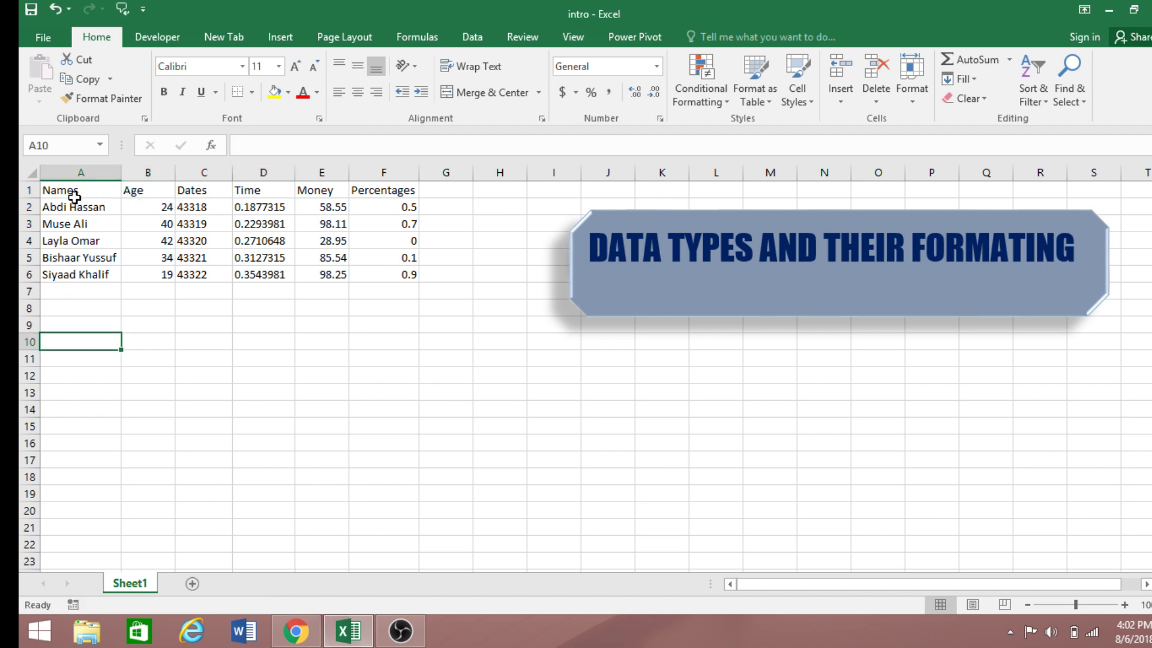
Make the header row A1:F1 bold and enlarge its font size to 14.
left_click_drag(74, 197, 373, 189)
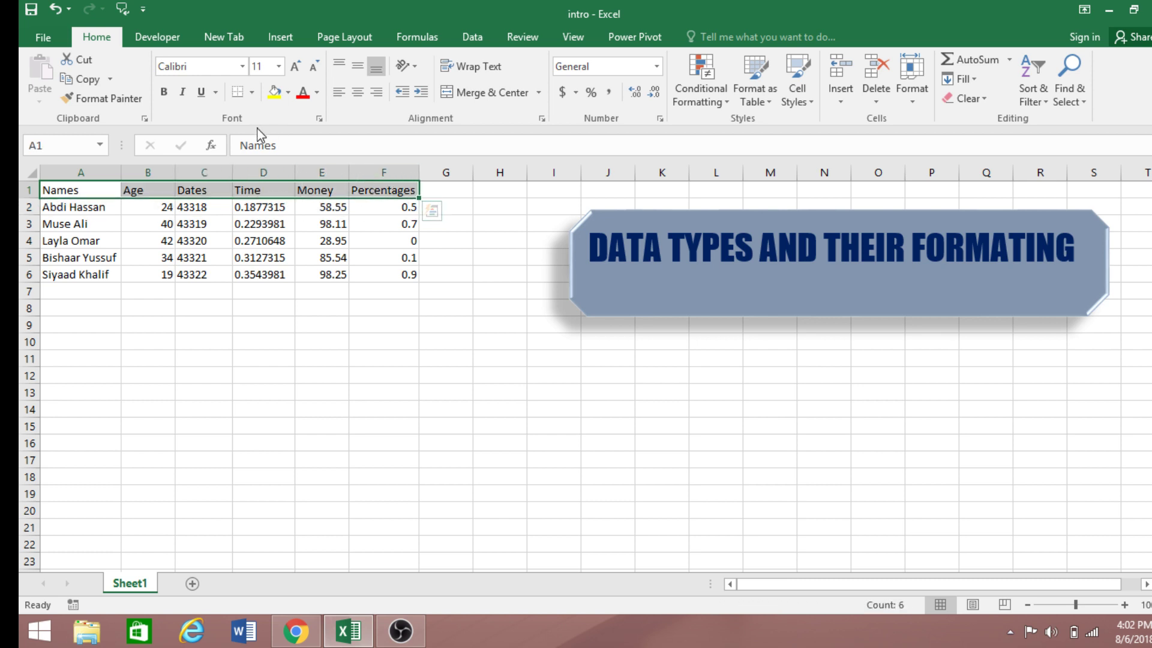
left_click(164, 93)
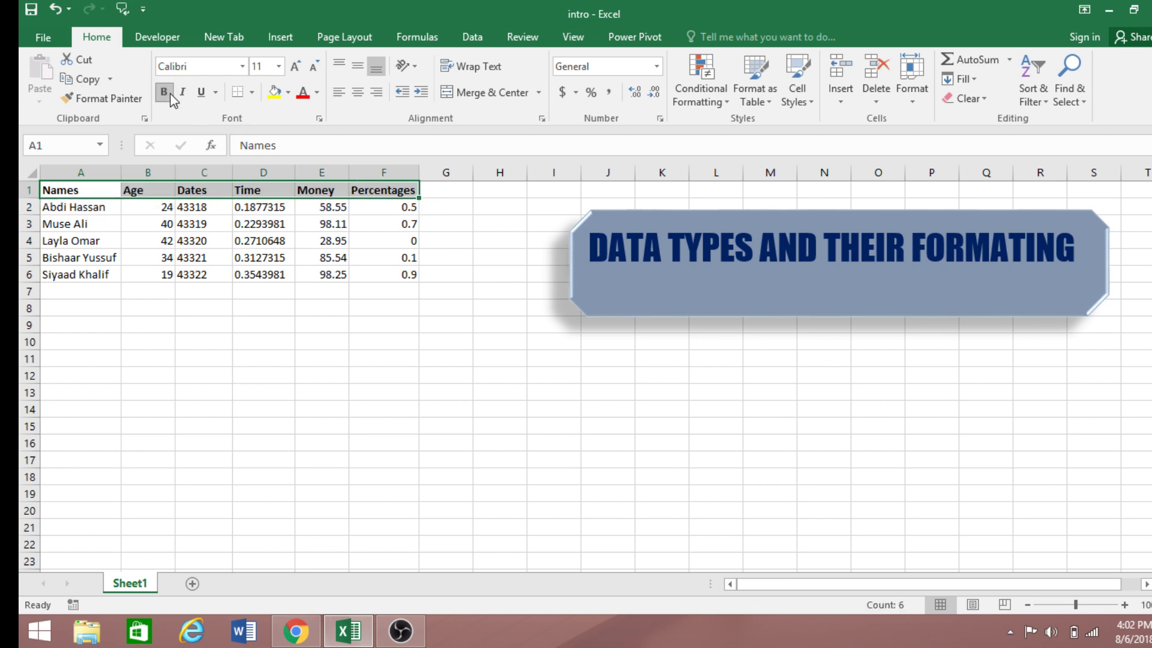
left_click(295, 67)
left_click(295, 67)
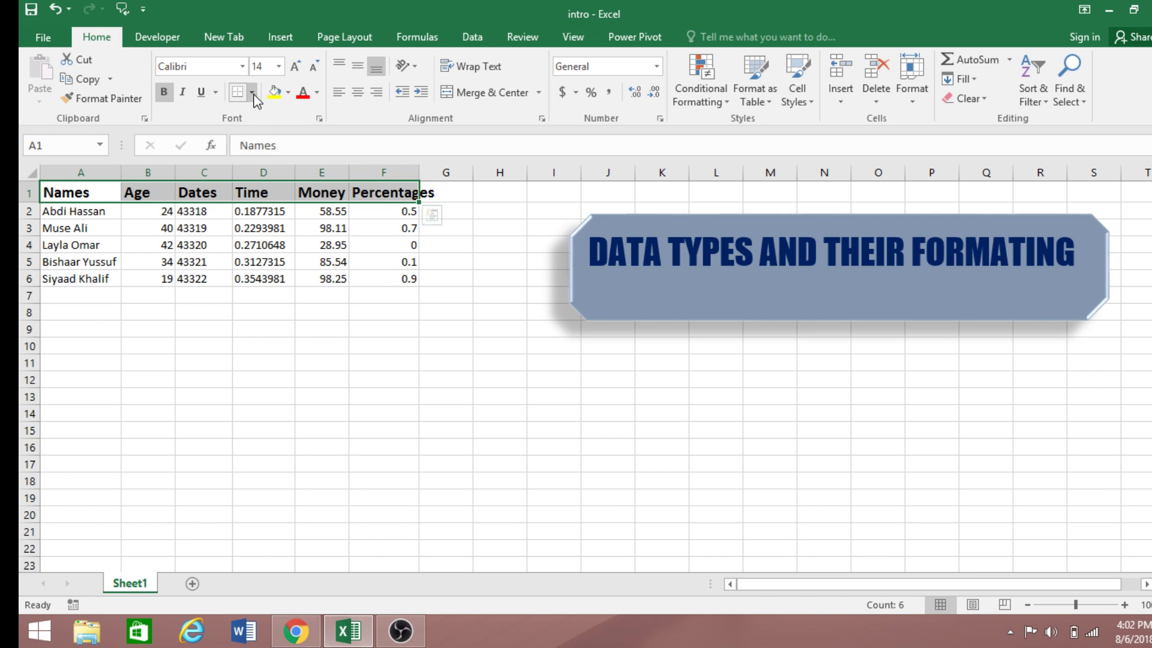
Fill the header cells A1:F1 with a light blue theme color.
left_click(288, 93)
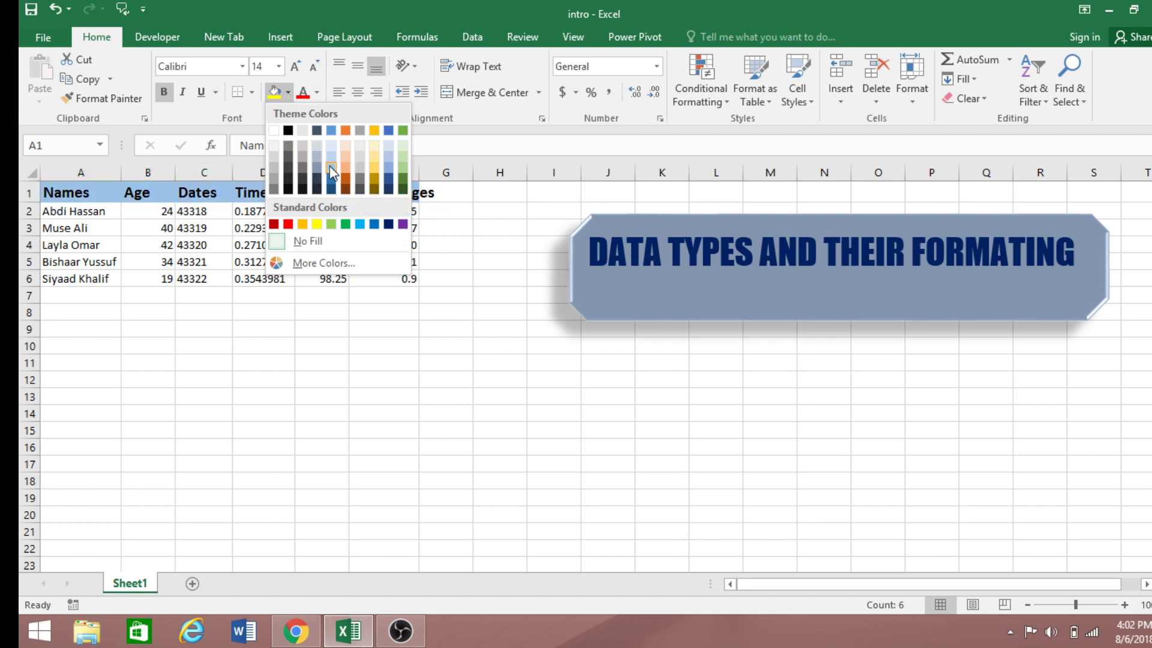
left_click(390, 166)
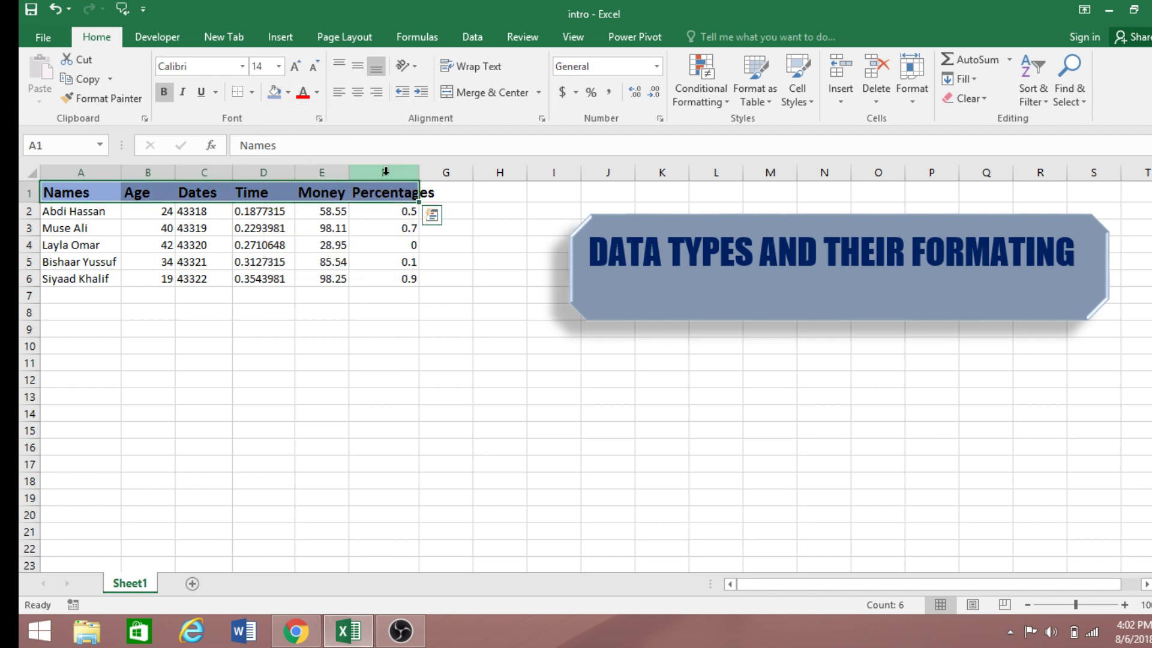
left_click(204, 330)
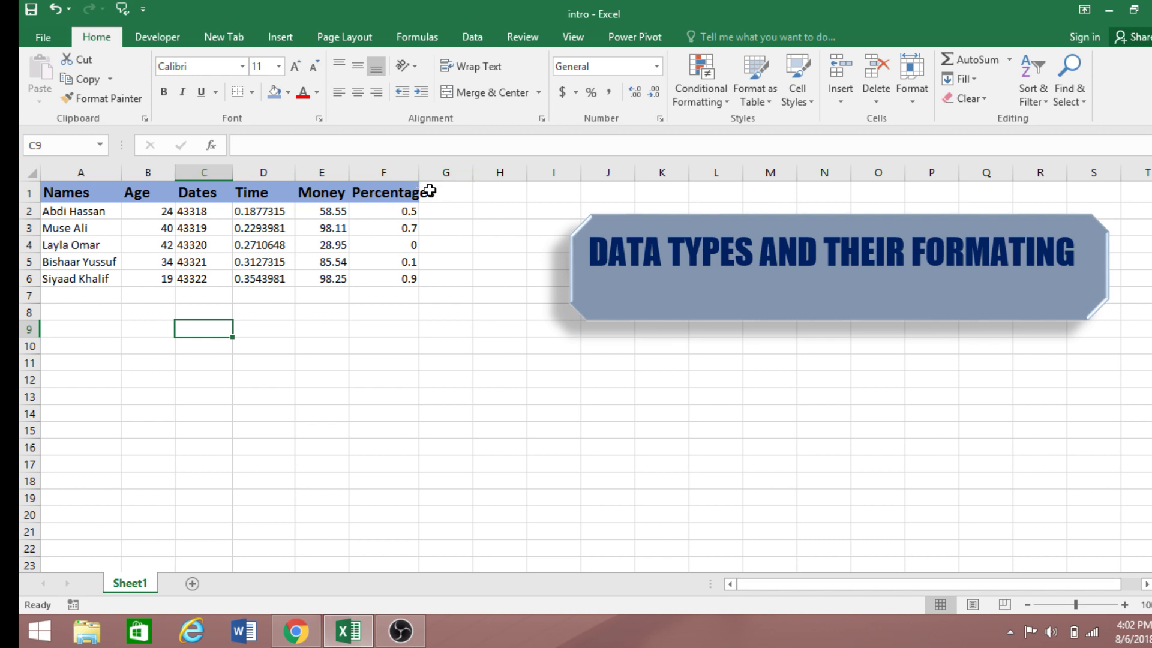
AutoFit the width of column F so the whole Percentages header fits.
left_click(364, 193)
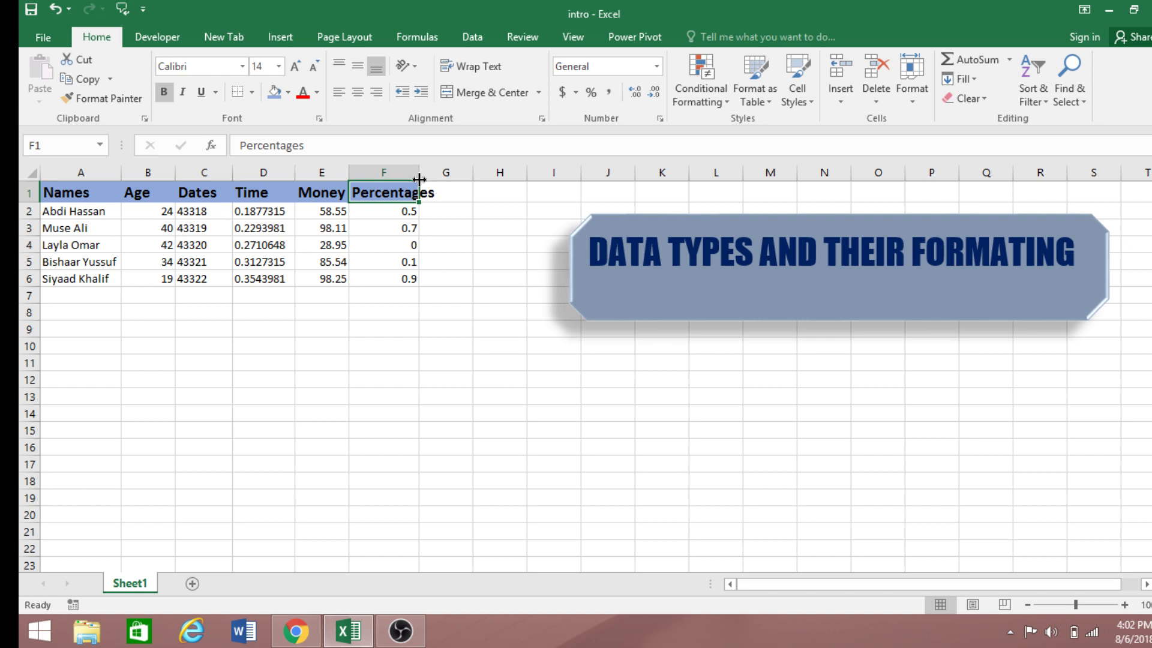
left_click(404, 261)
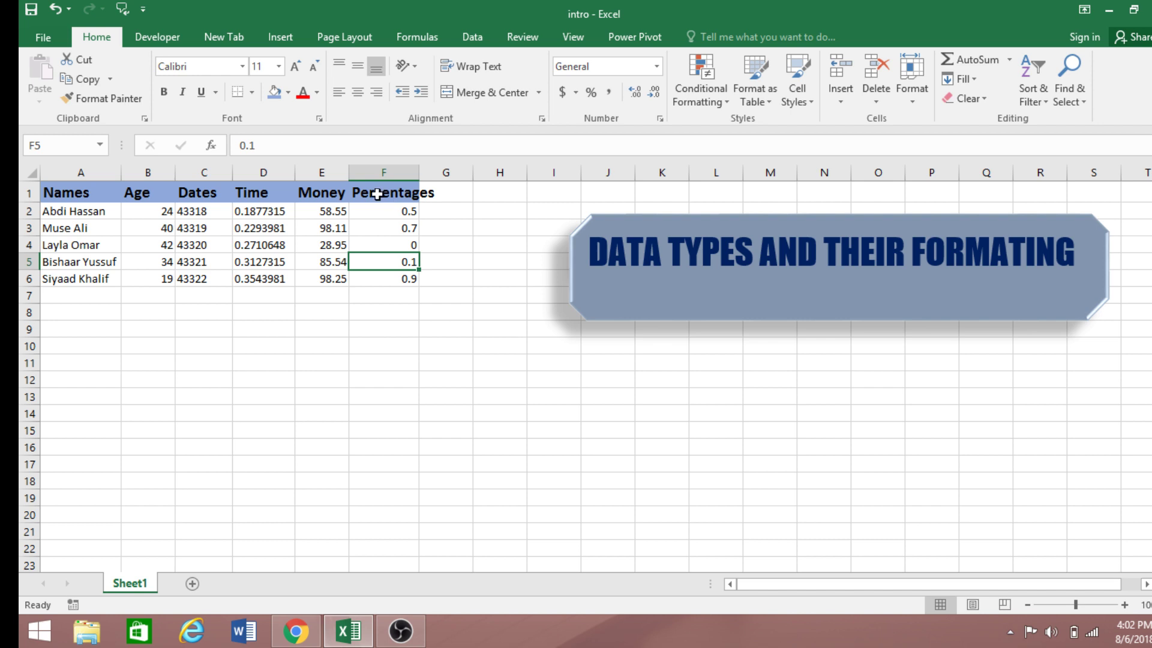
double_click(420, 171)
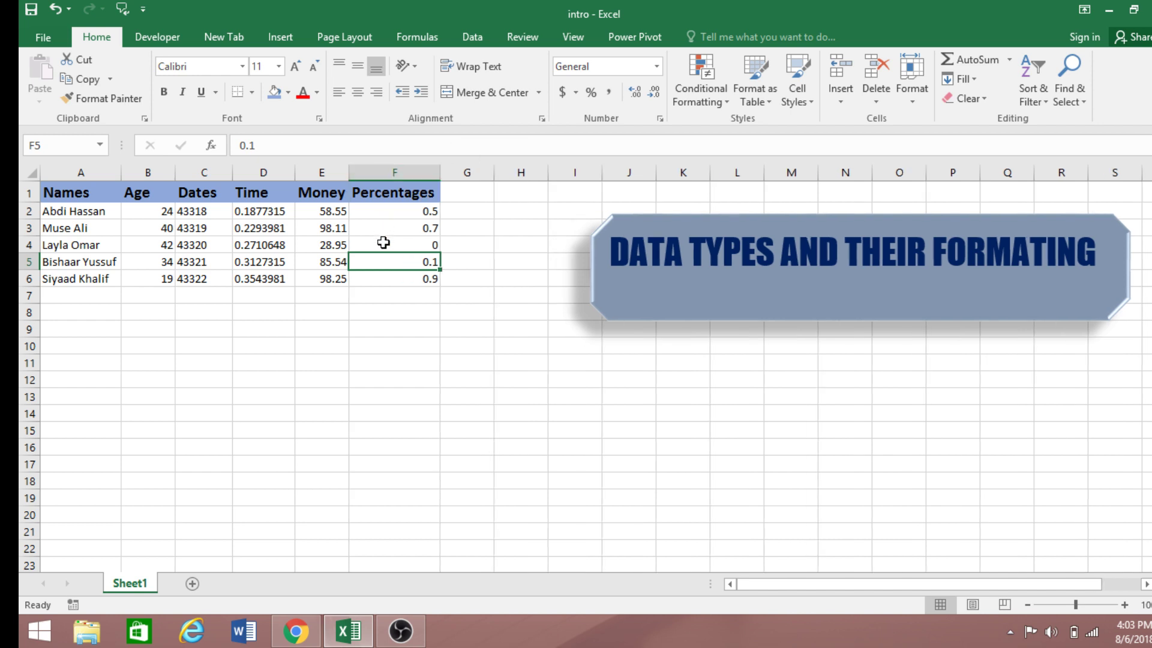
left_click(307, 243)
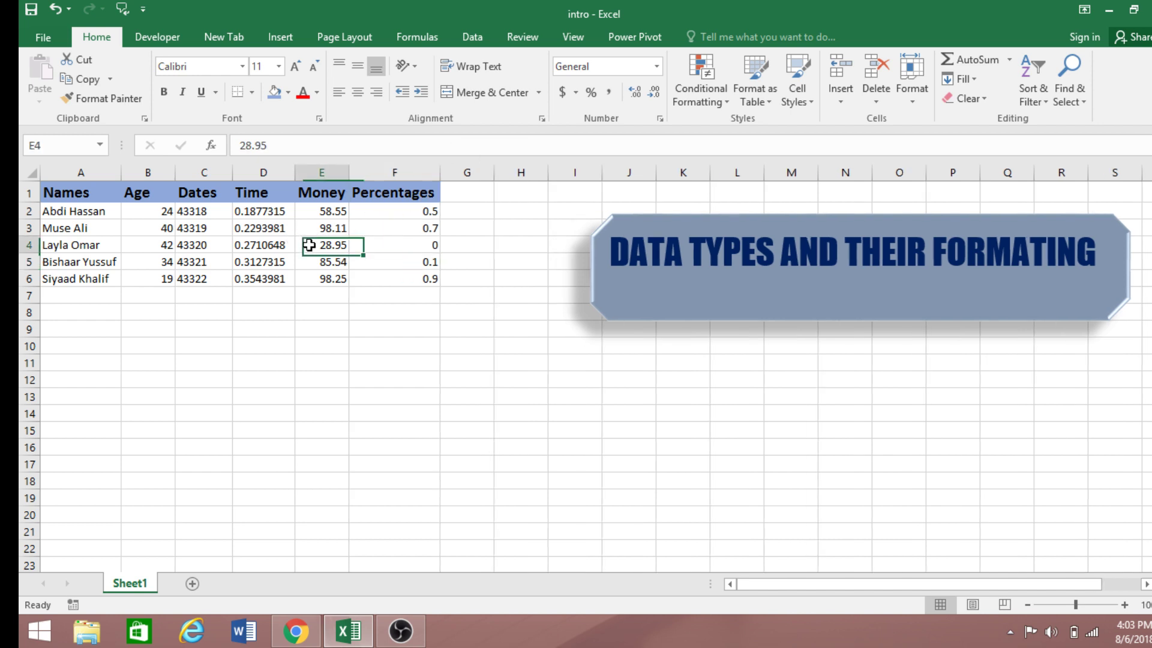
left_click(124, 297)
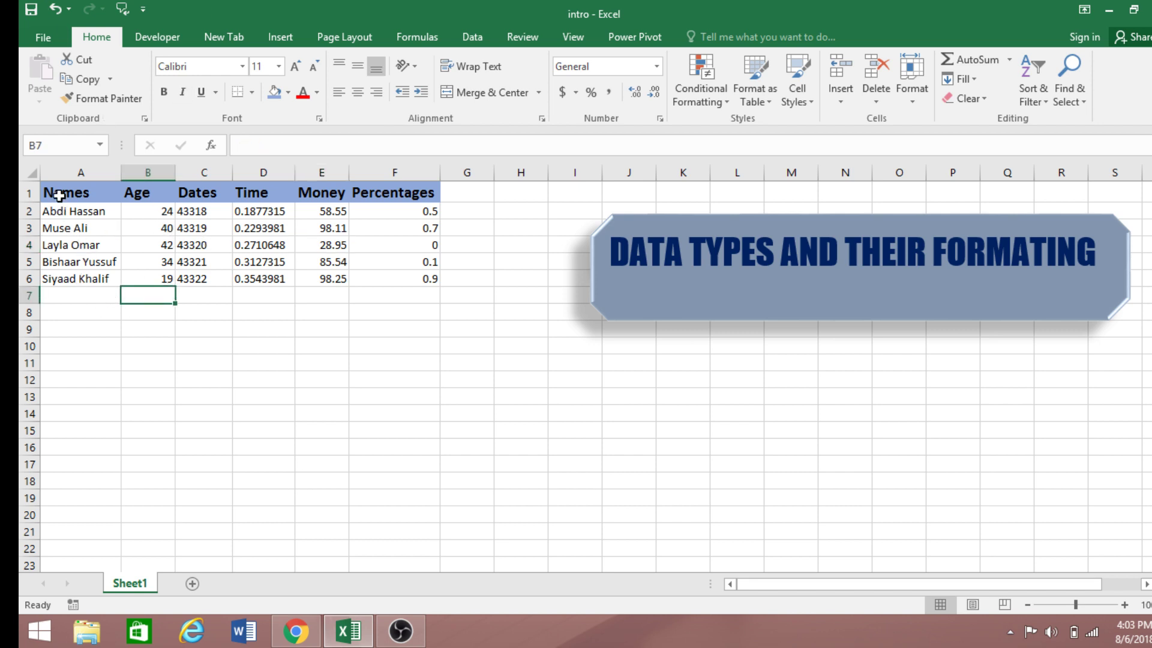
Select the whole data table with its headers, A1:F6.
left_click_drag(59, 195, 377, 278)
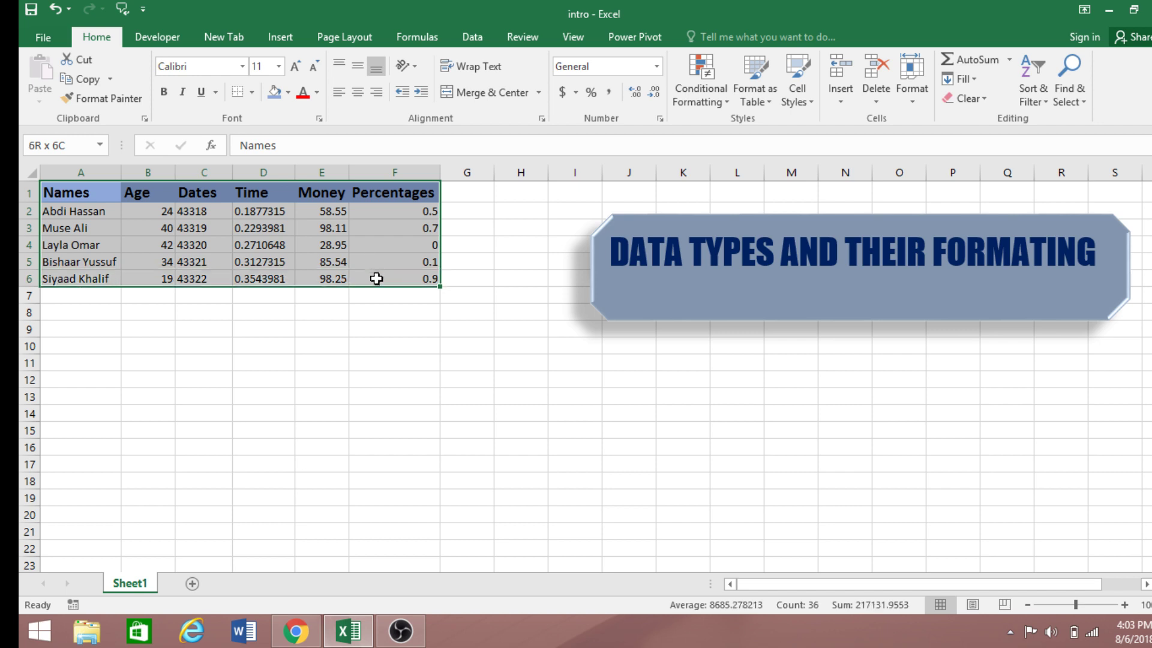
left_click(264, 345)
left_click(70, 193)
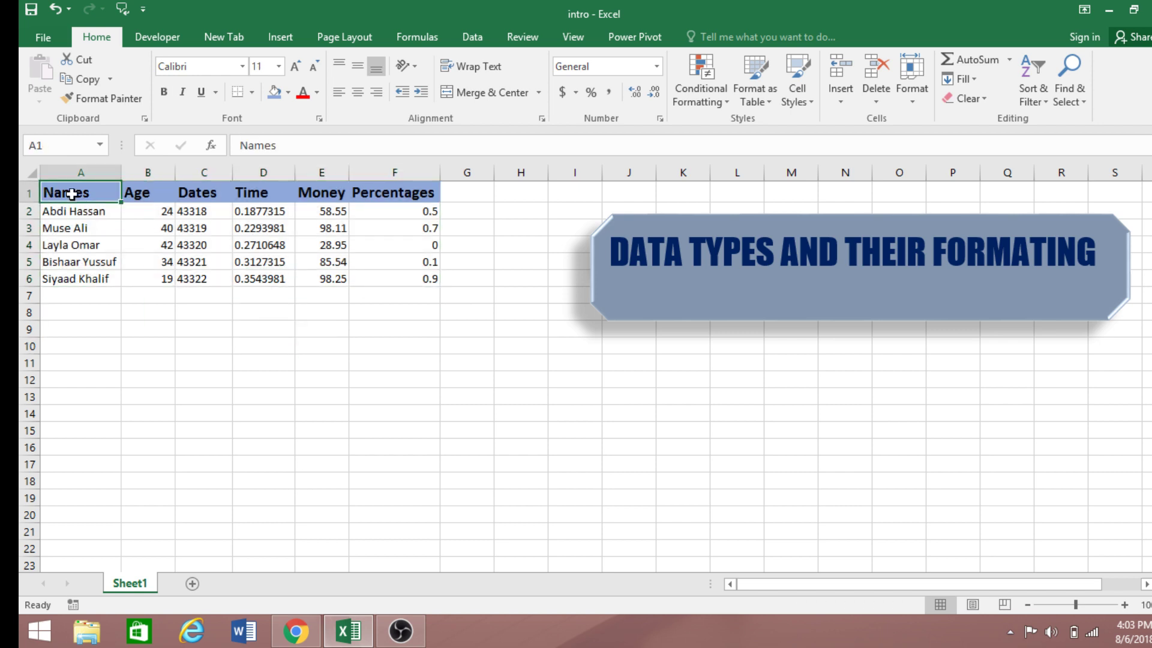
left_click_drag(72, 194, 382, 276)
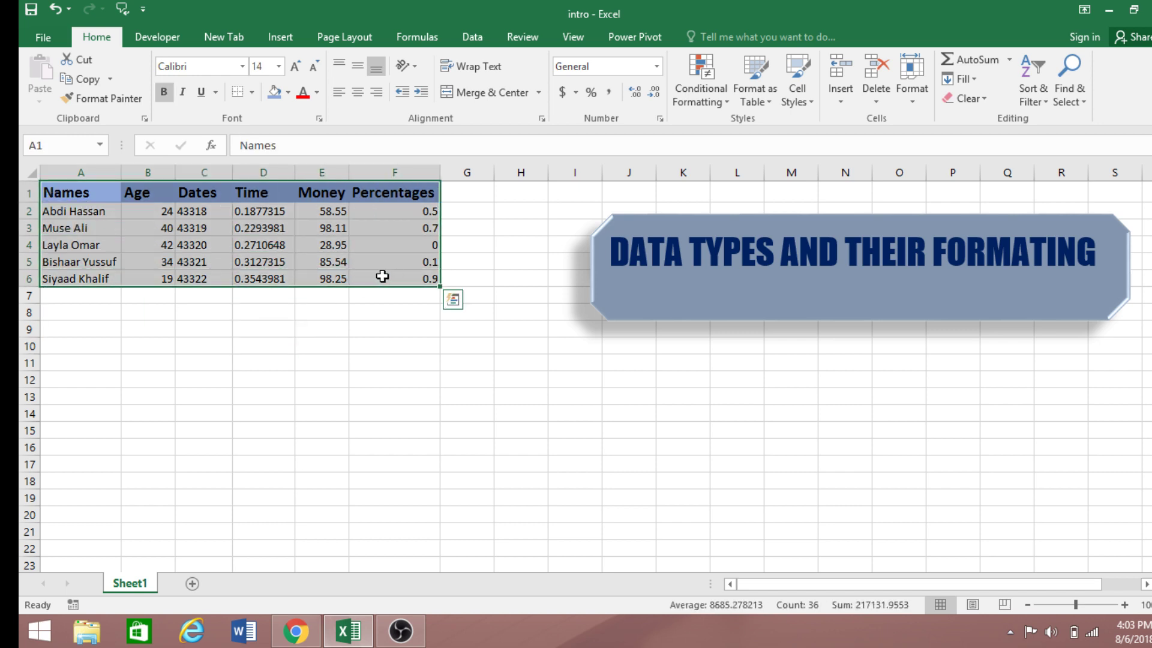
left_click(252, 95)
left_click(252, 94)
left_click(319, 119)
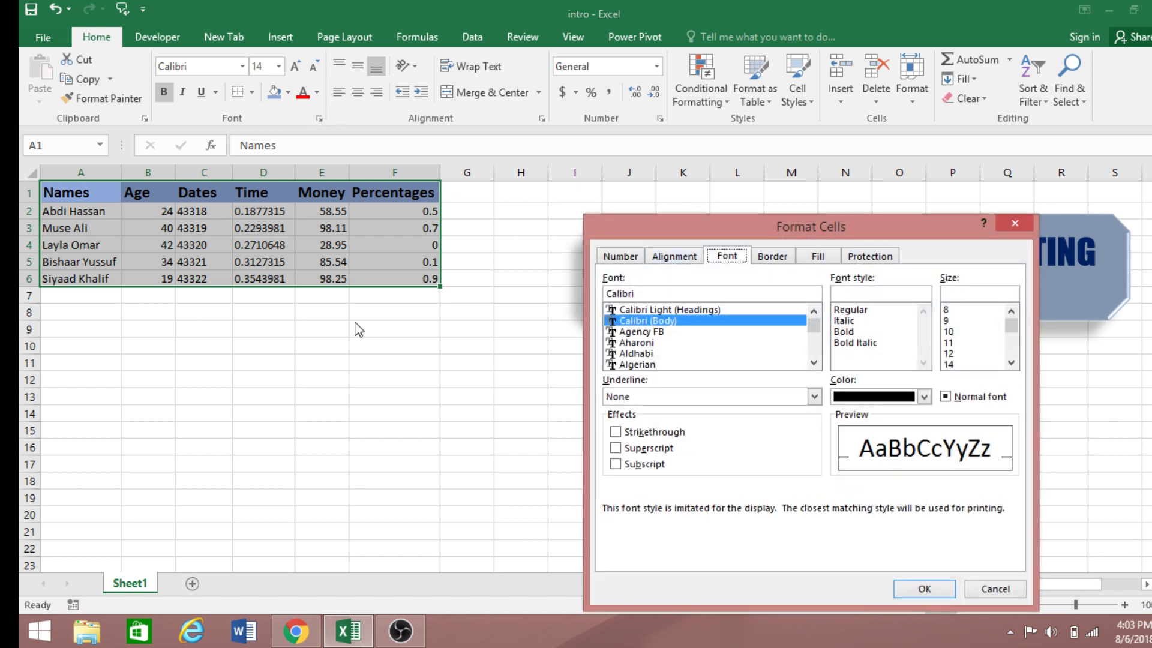
left_click(775, 257)
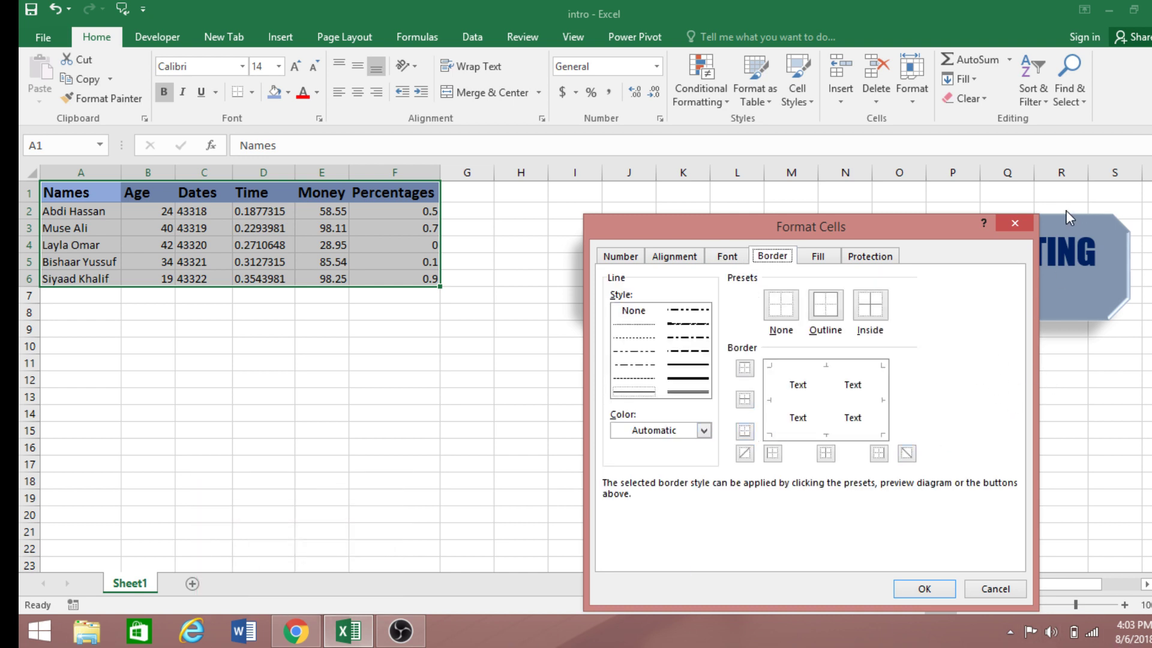
left_click(1015, 225)
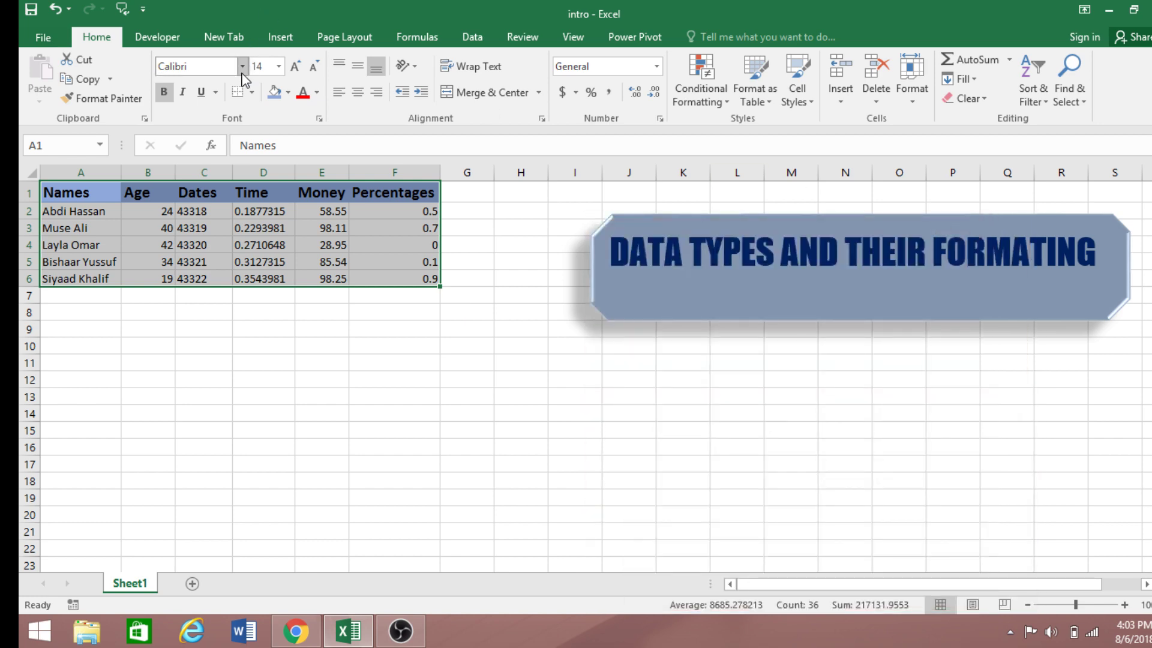
Apply All Borders to the selected table range A1:F6.
left_click(251, 92)
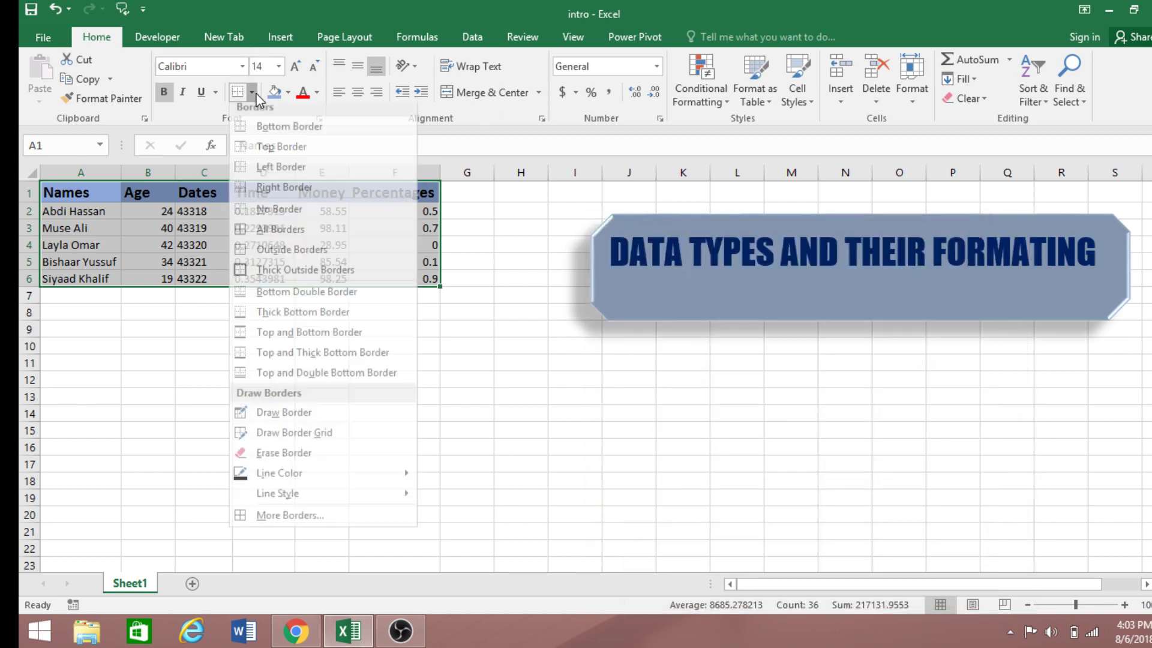
left_click(262, 239)
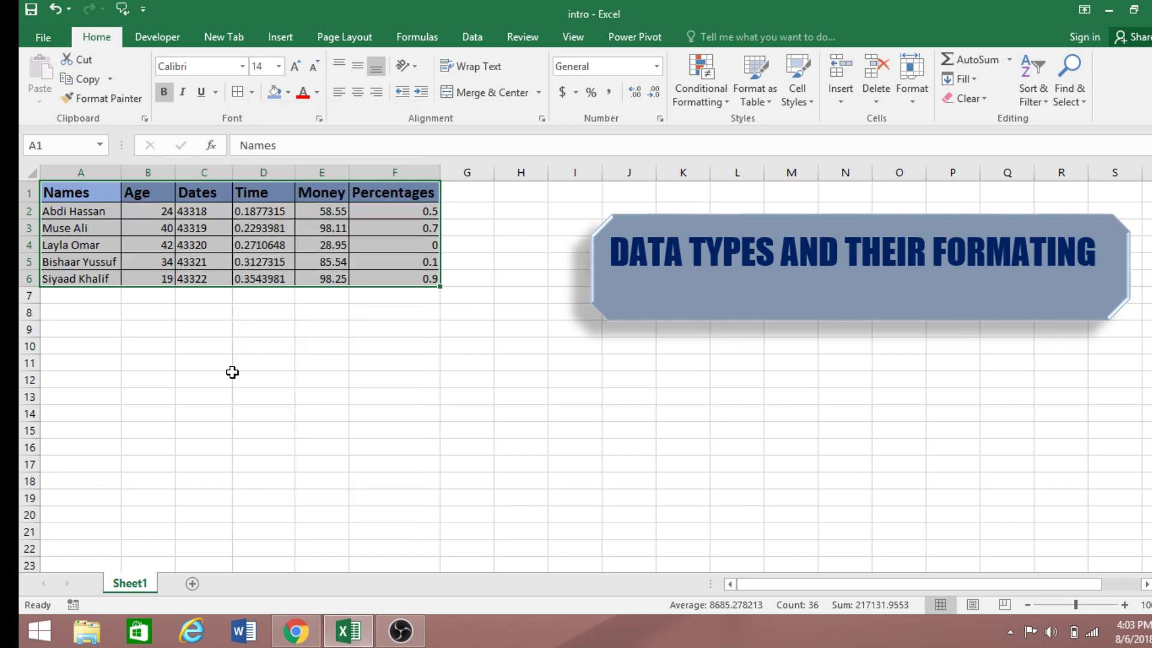
left_click(235, 348)
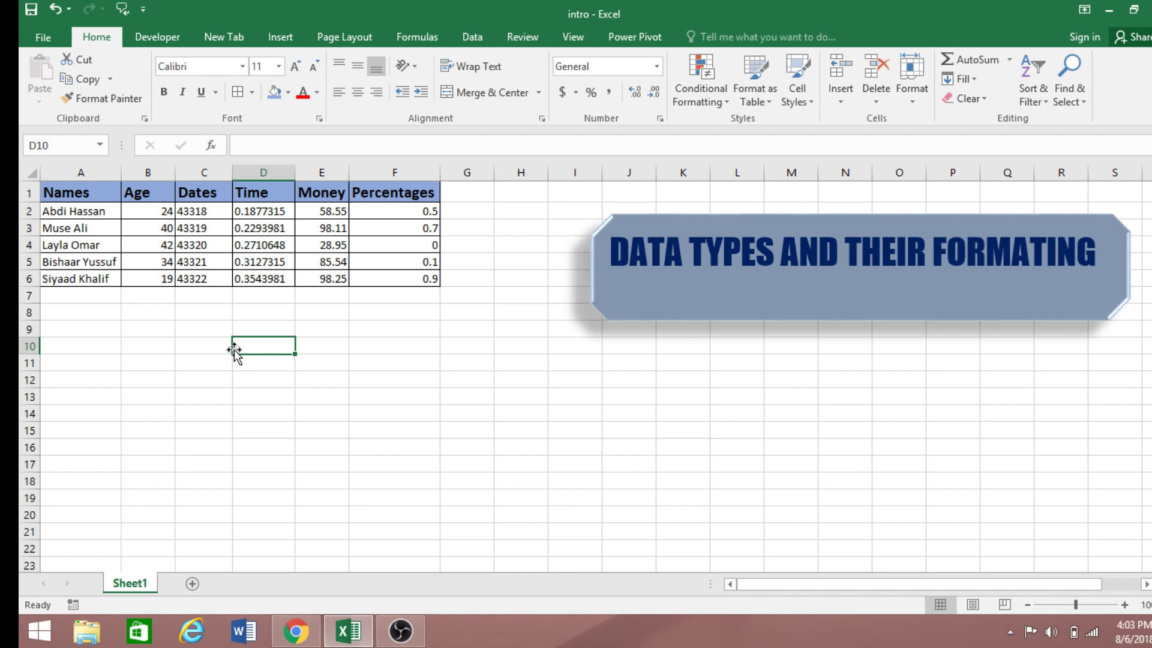
left_click(146, 344)
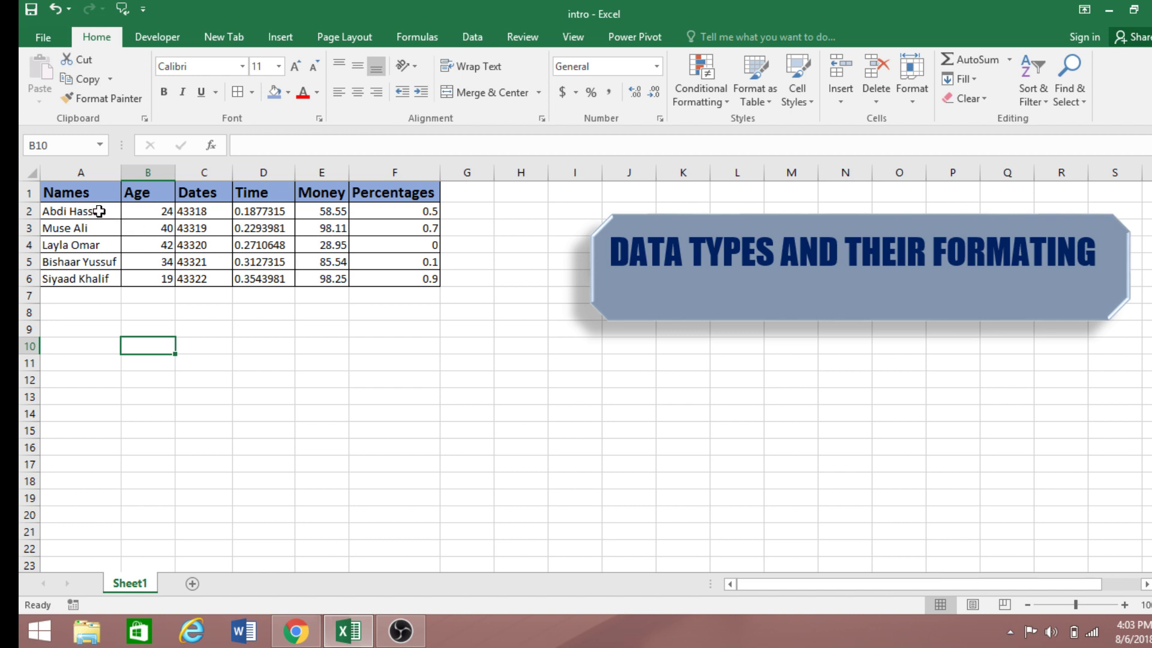
Open the border settings for the table A1:F6 and set the inside borders to a thick solid line.
left_click_drag(58, 191, 412, 275)
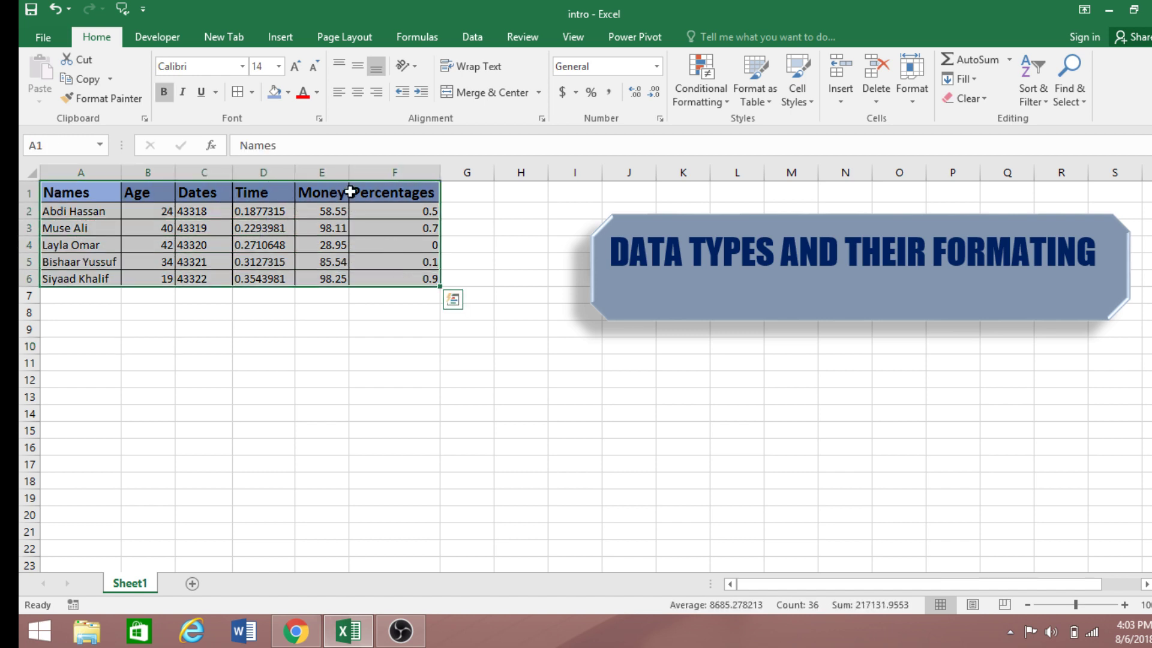
left_click(319, 119)
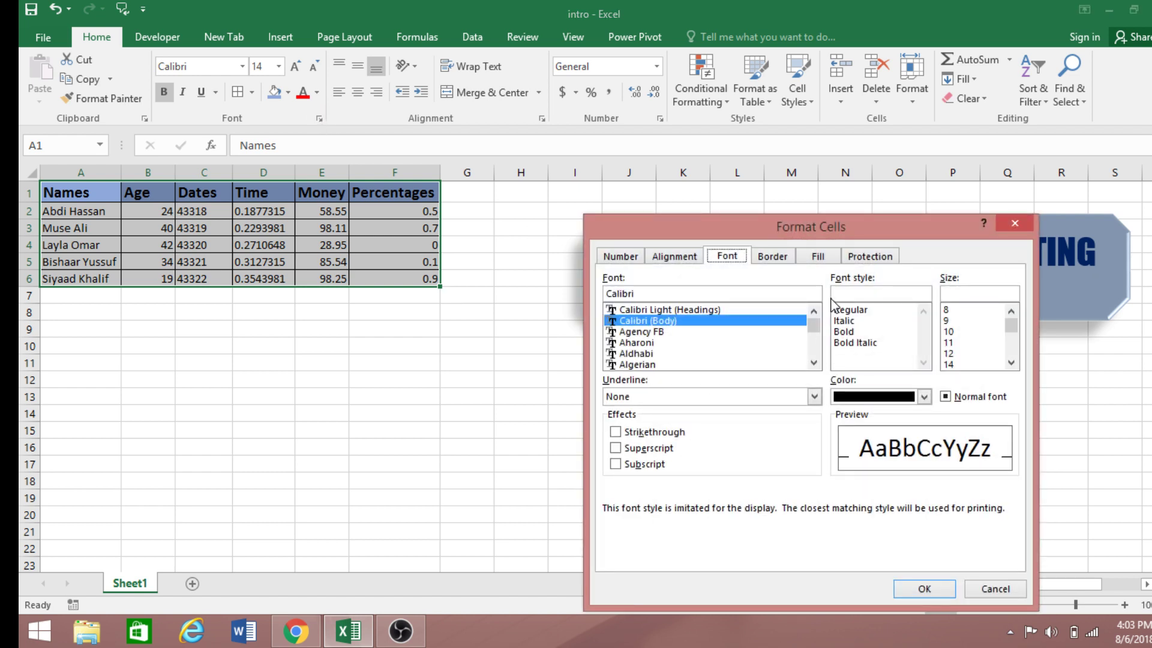
left_click(773, 257)
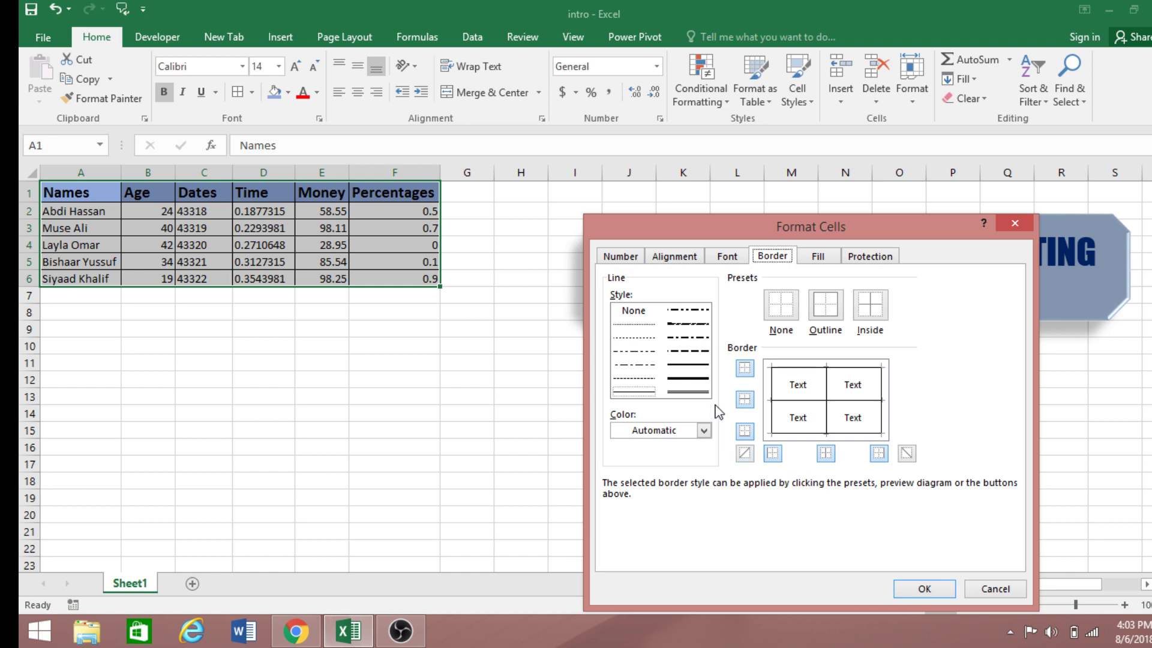
left_click(687, 392)
left_click(687, 379)
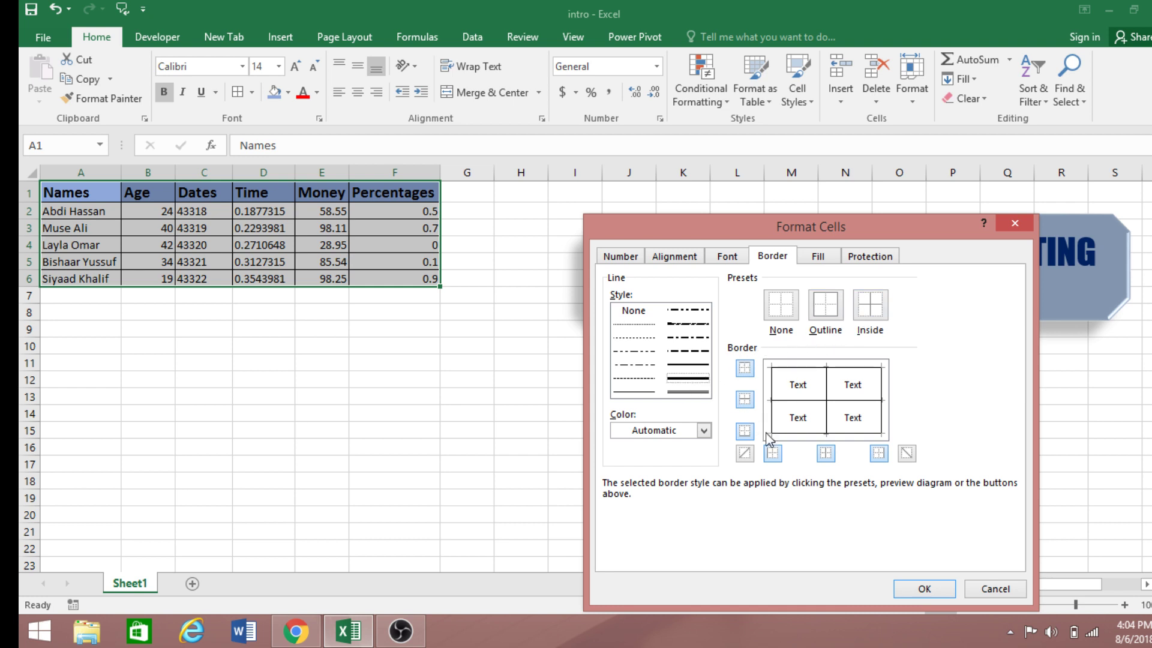
left_click(871, 312)
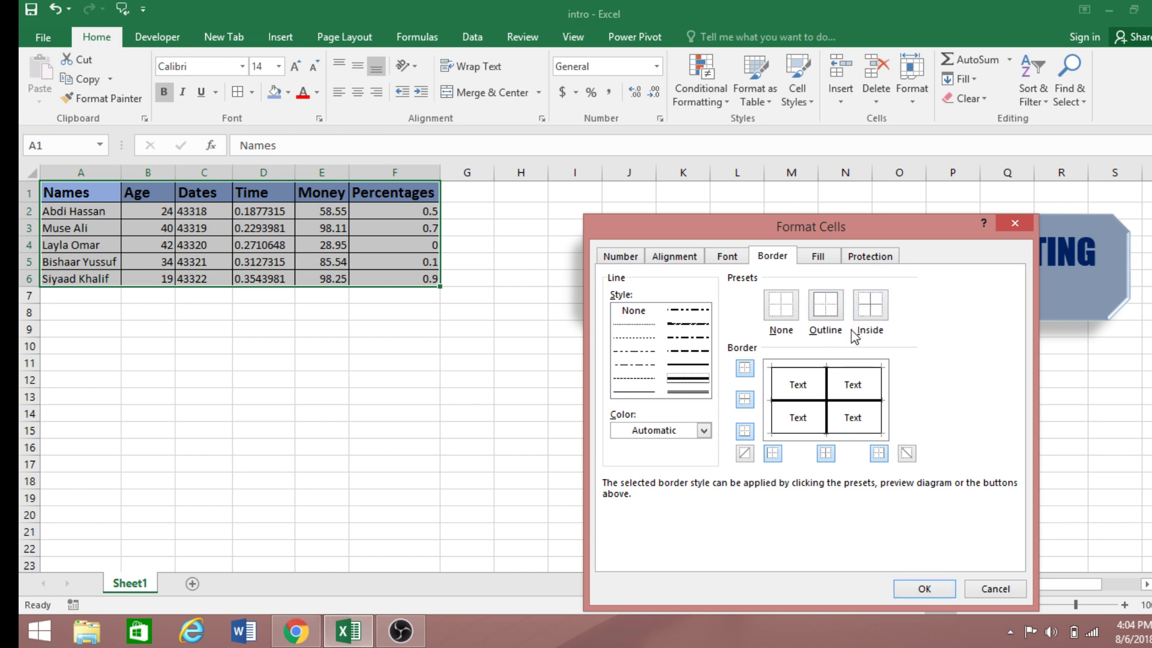
Set all four outer borders of A1:F6 to the same thick solid line and apply the border settings.
left_click(771, 413)
left_click(815, 368)
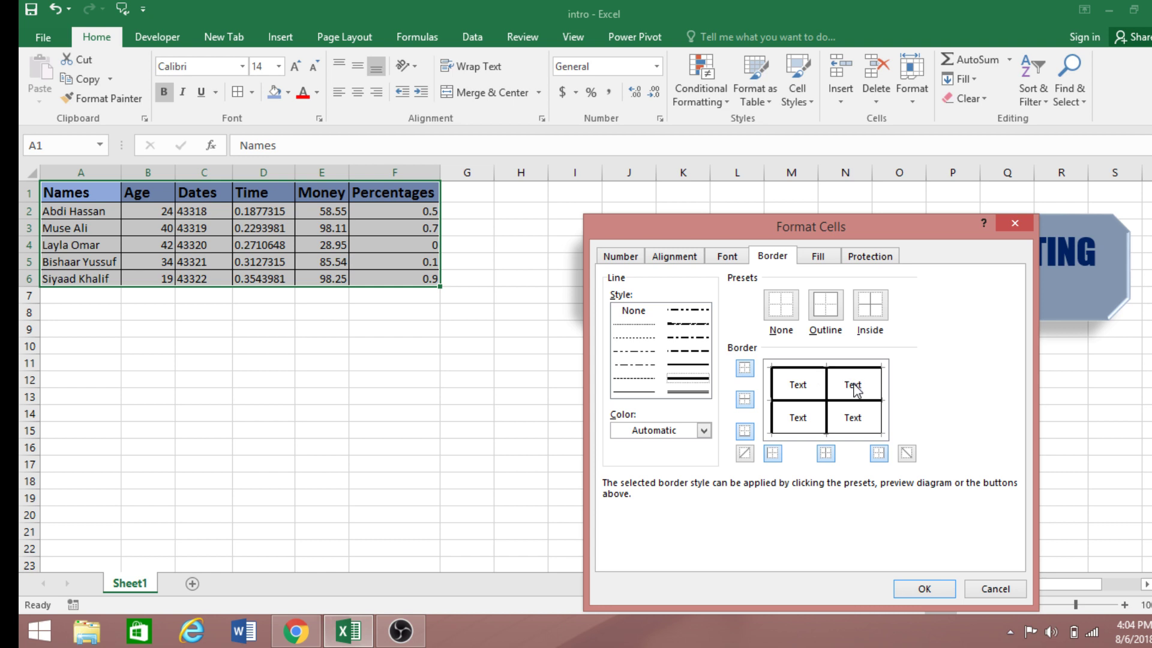
left_click(881, 397)
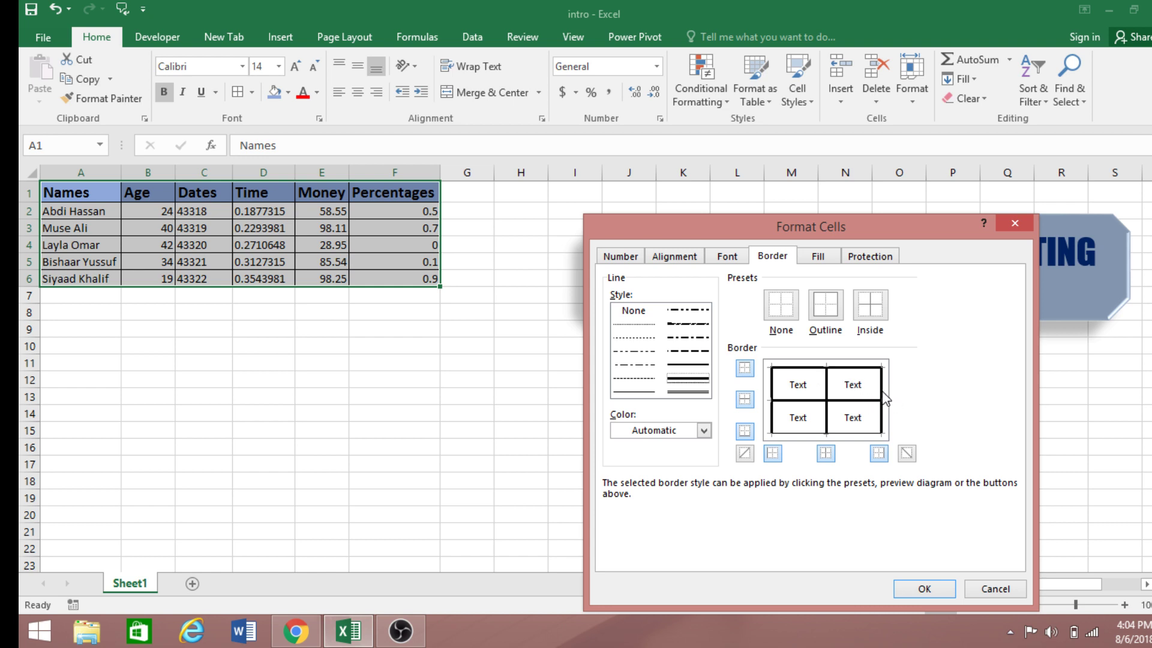
left_click(854, 432)
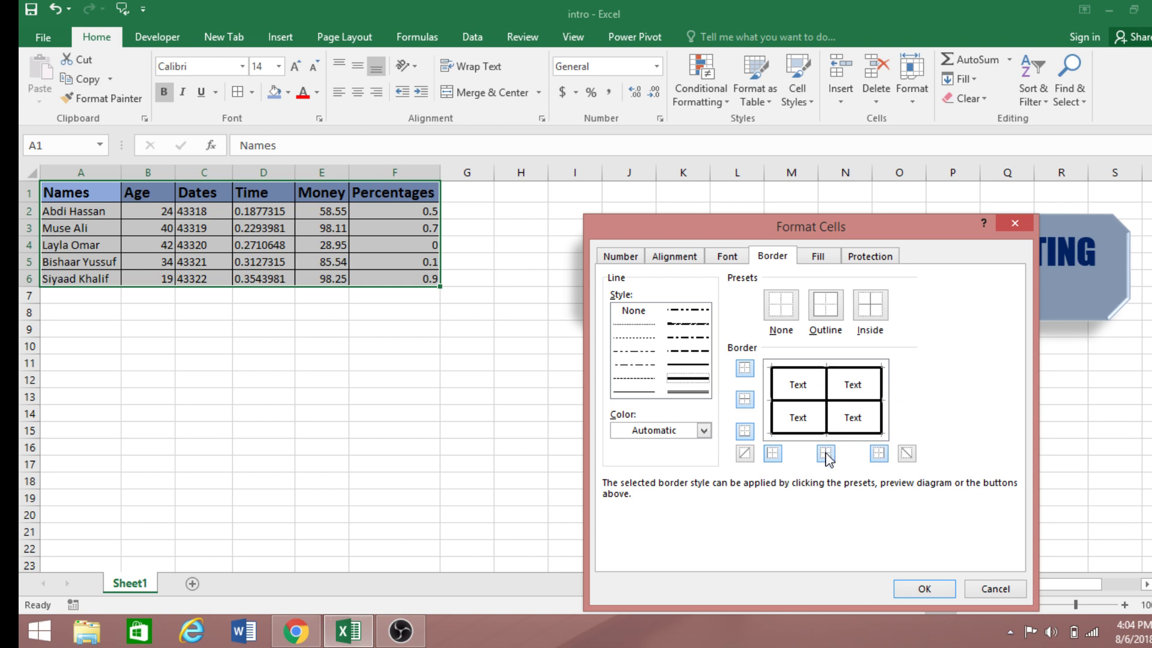
left_click(924, 588)
left_click(339, 422)
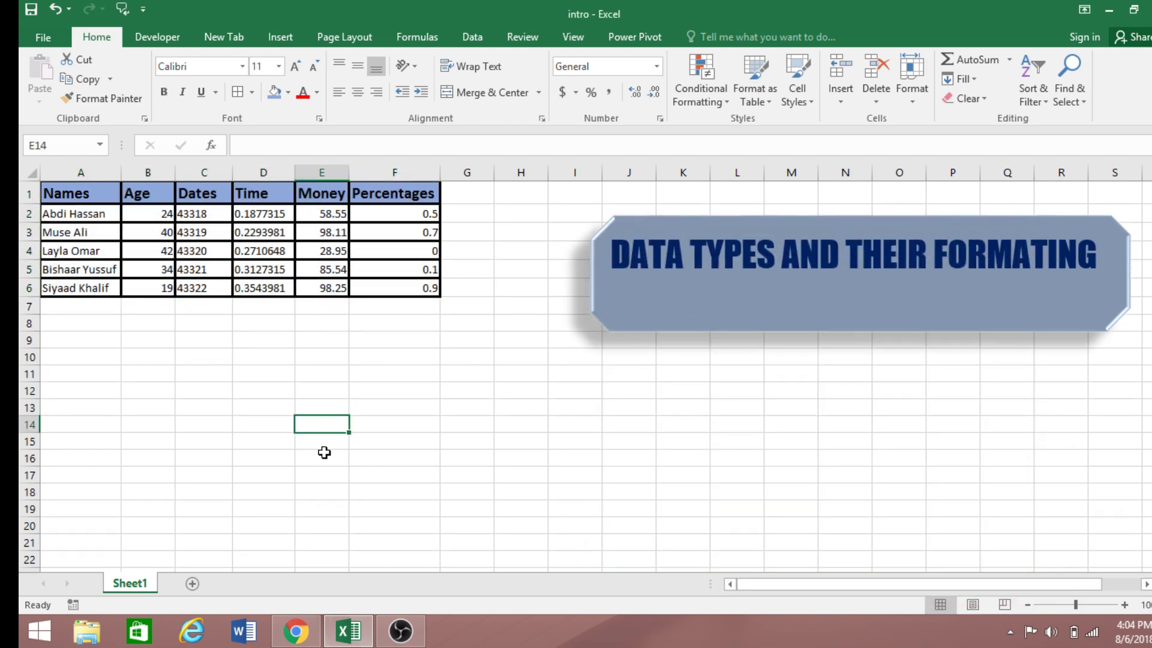
Undo the thick border formatting of the table.
key("ctrl+z")
left_click(276, 397)
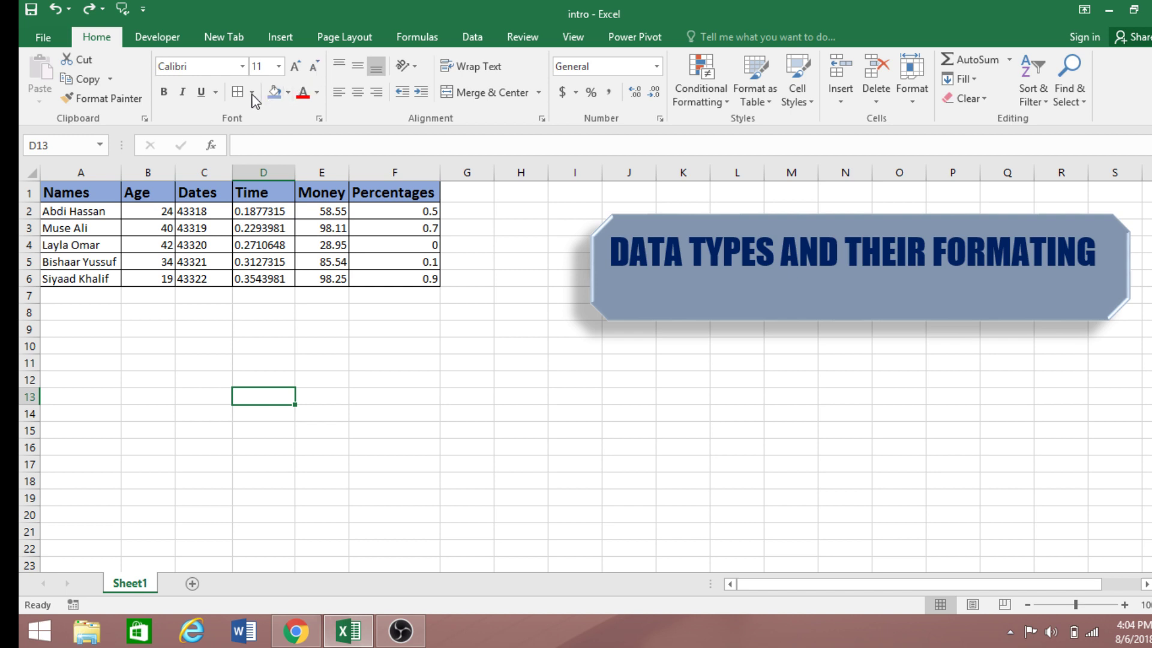
Apply the finest dotted line style to all outer and inside borders of the table A1:F6.
left_click(83, 191)
left_click_drag(81, 193, 390, 279)
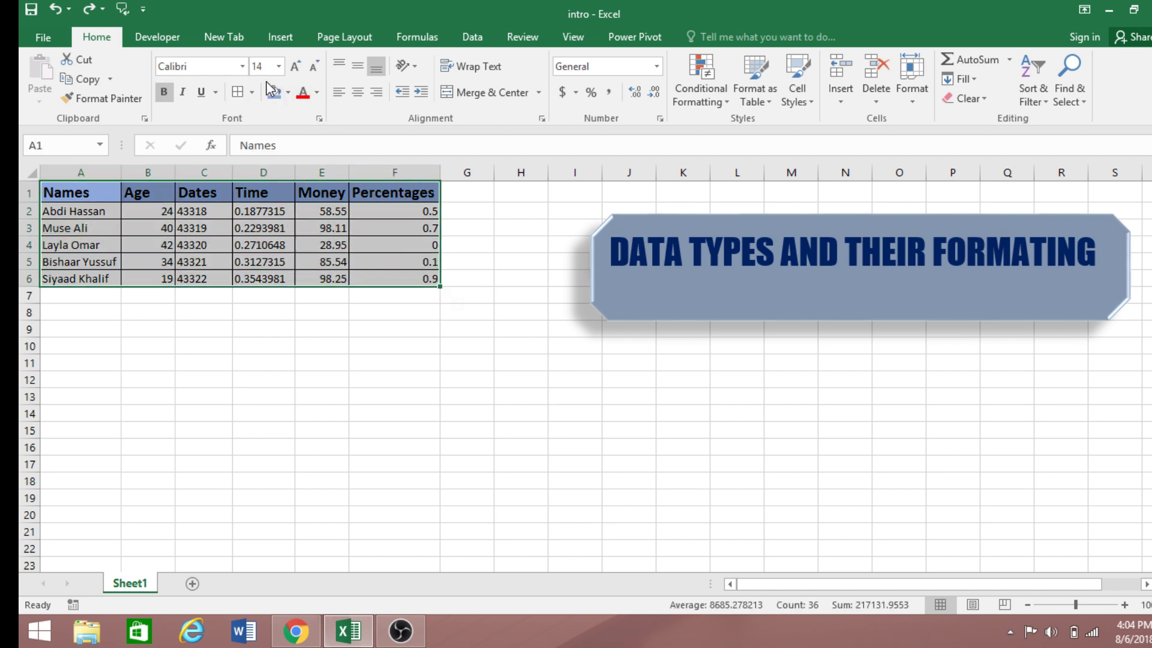
left_click(252, 92)
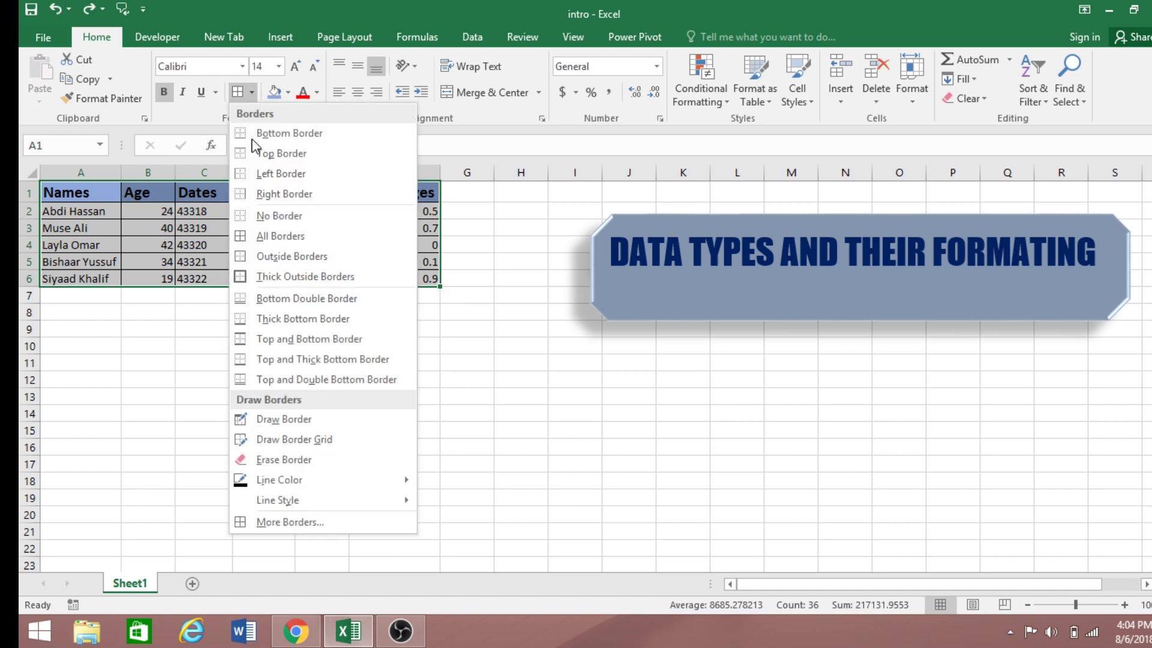
left_click(269, 523)
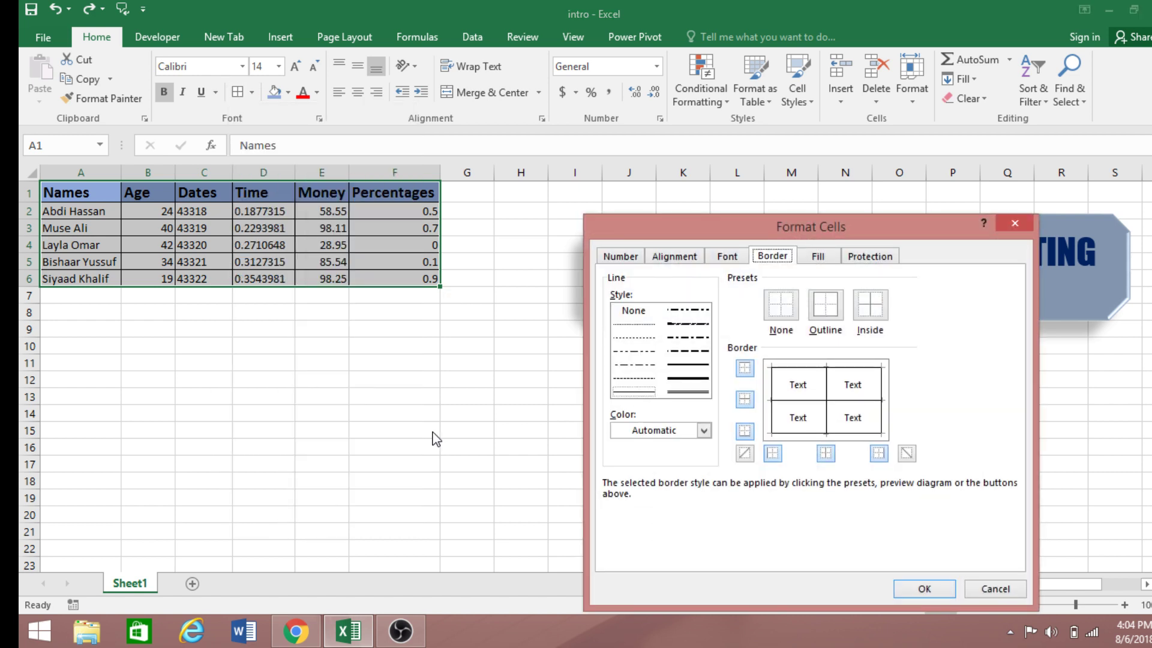
left_click(640, 324)
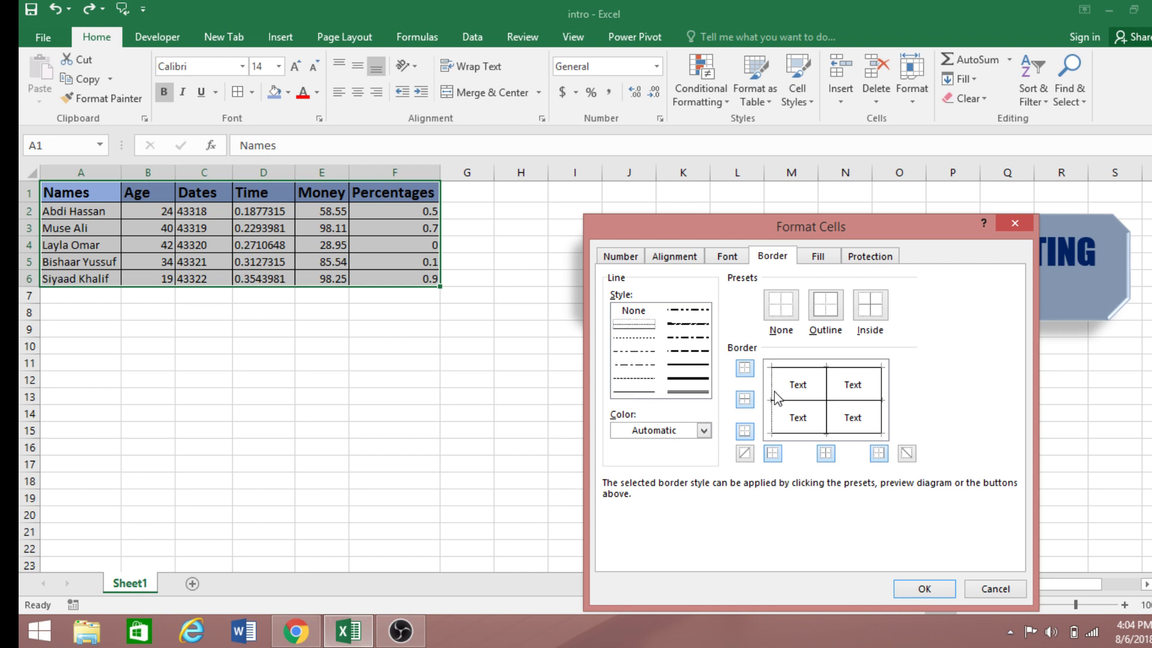
left_click(797, 367)
left_click(881, 420)
left_click(839, 432)
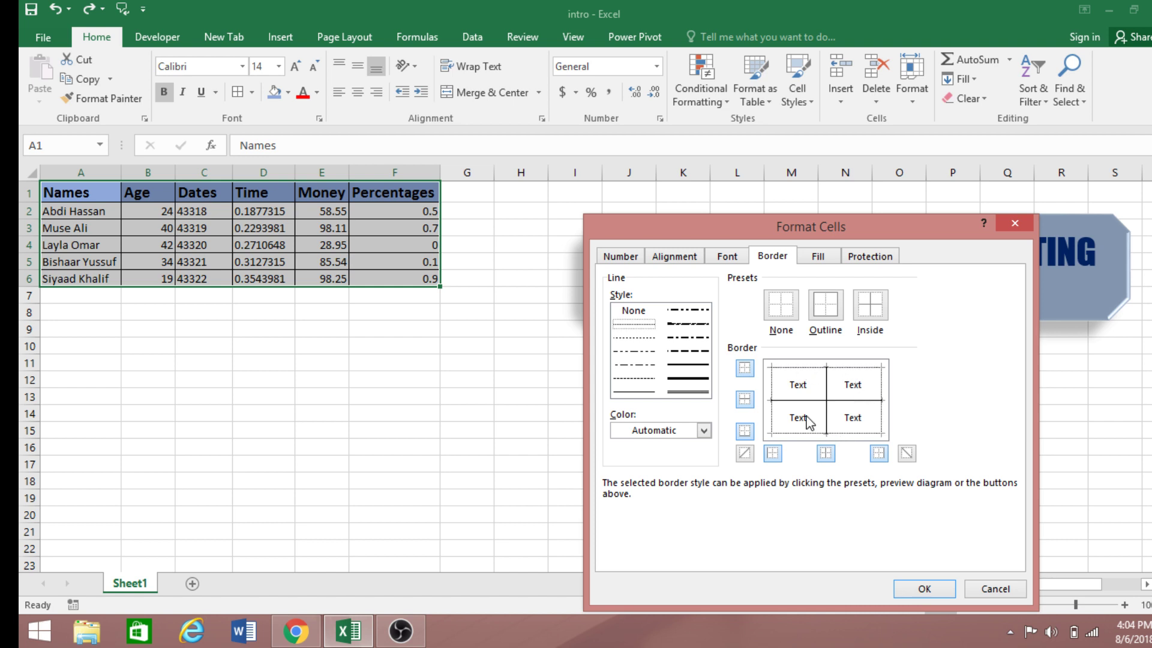
left_click(826, 393)
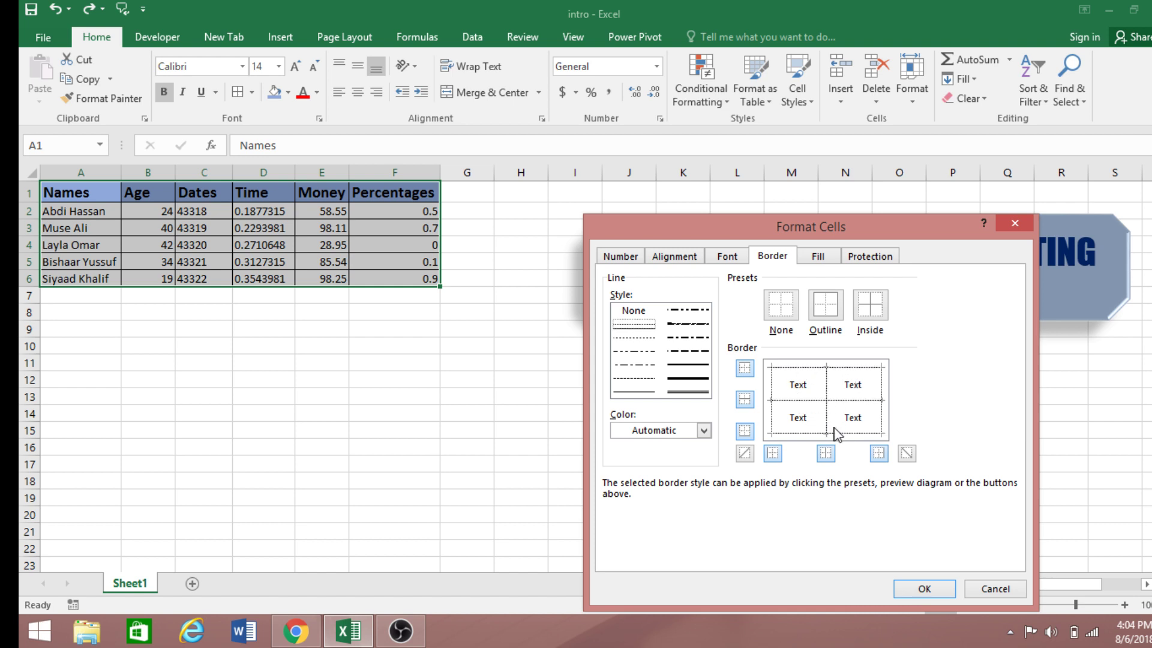
left_click(924, 588)
left_click(477, 432)
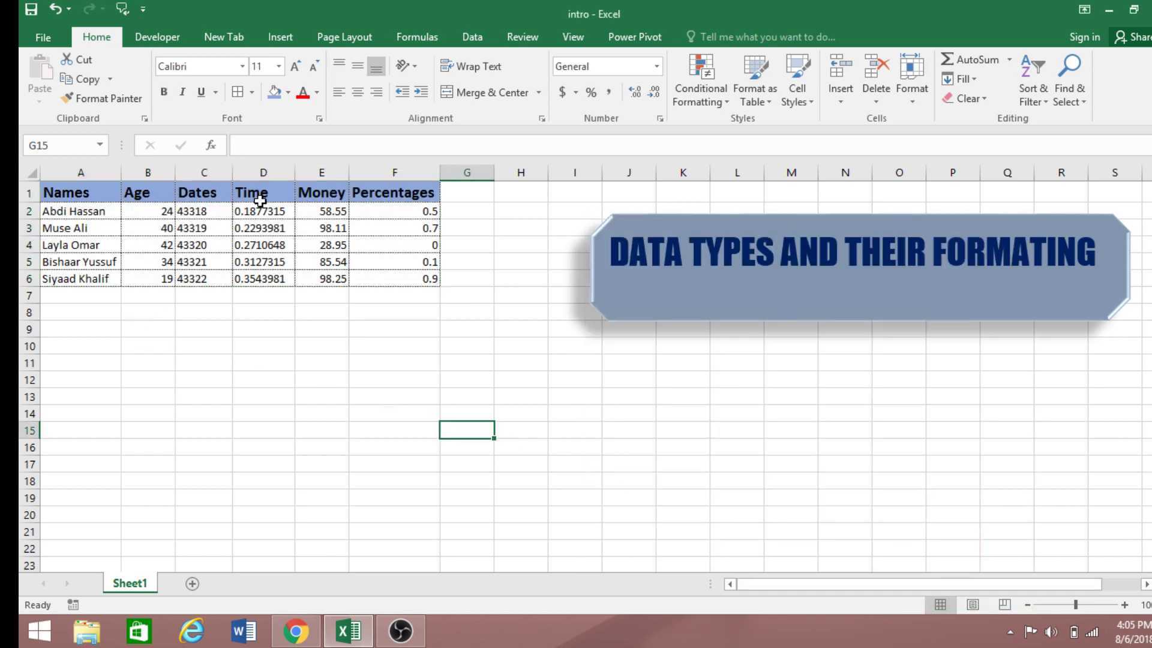
Change all outer and inside borders of the table A1:F6 to a thin solid line.
left_click_drag(71, 191, 400, 276)
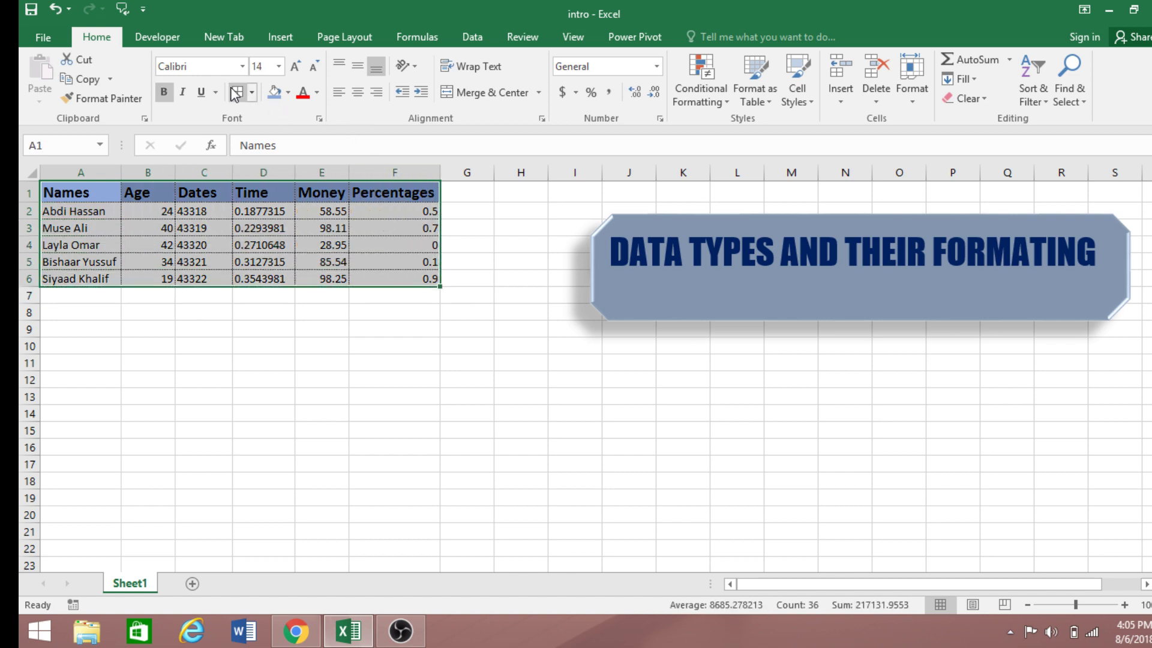
key("ctrl+1")
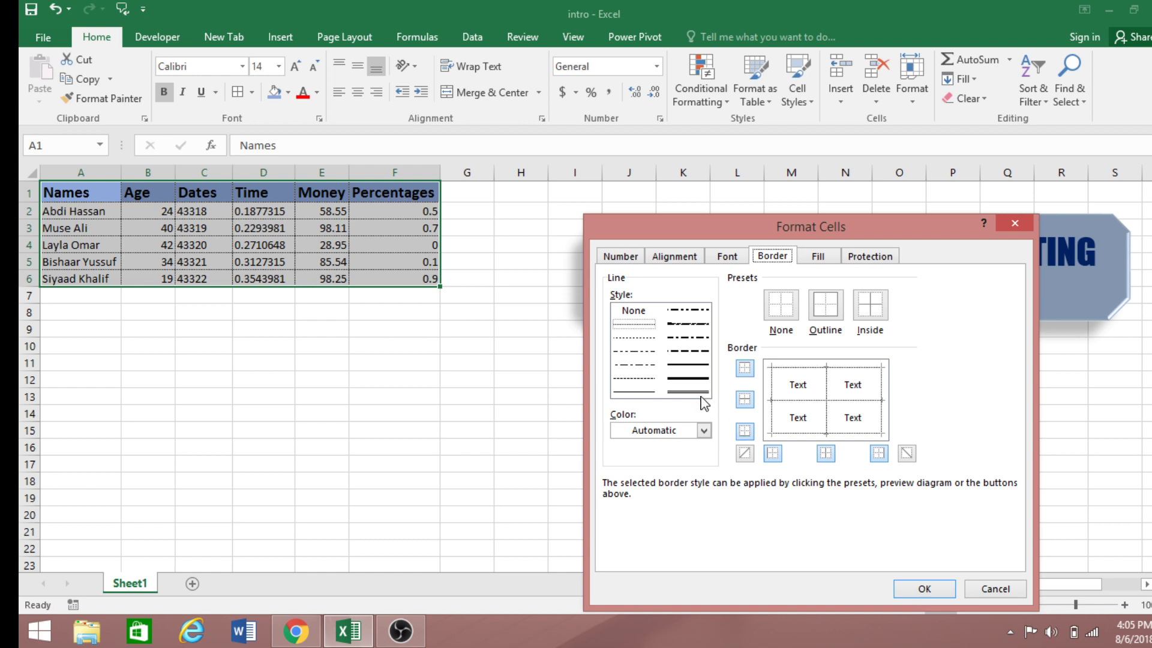
left_click(633, 390)
left_click(629, 391)
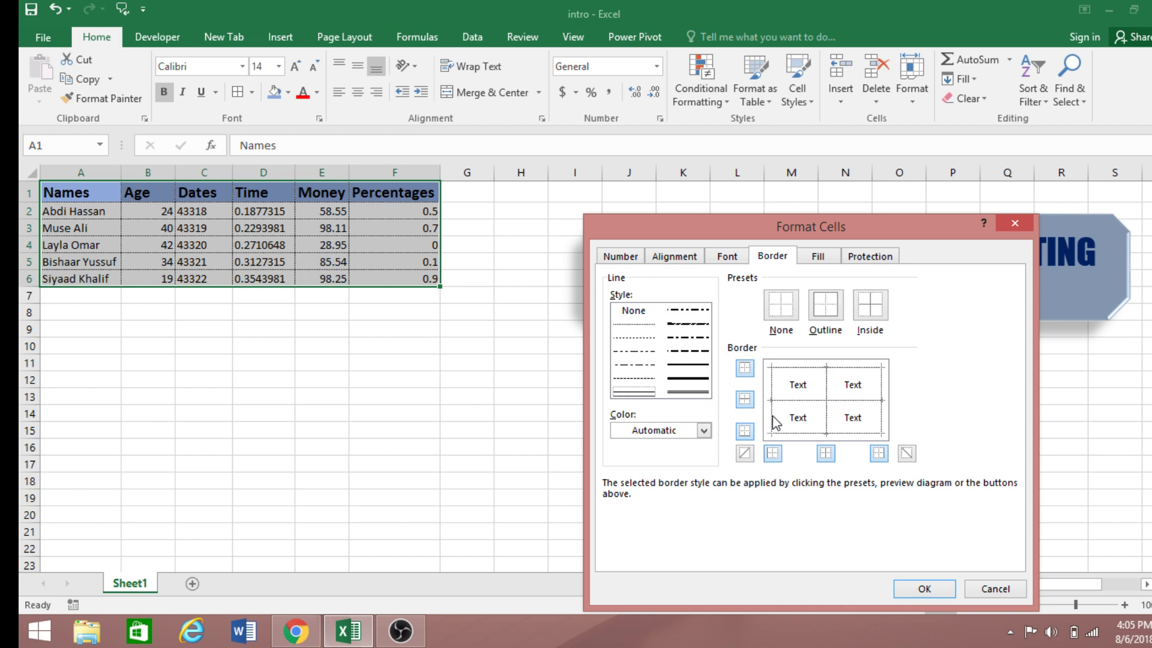
left_click(804, 370)
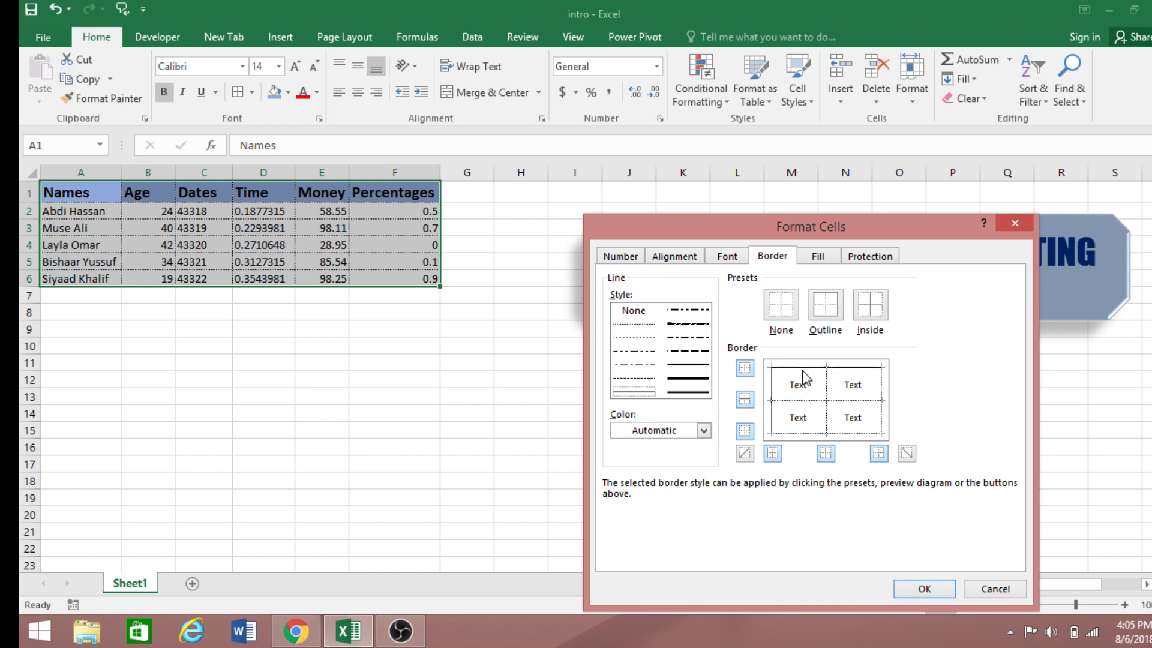
left_click(826, 395)
left_click(814, 401)
left_click(884, 418)
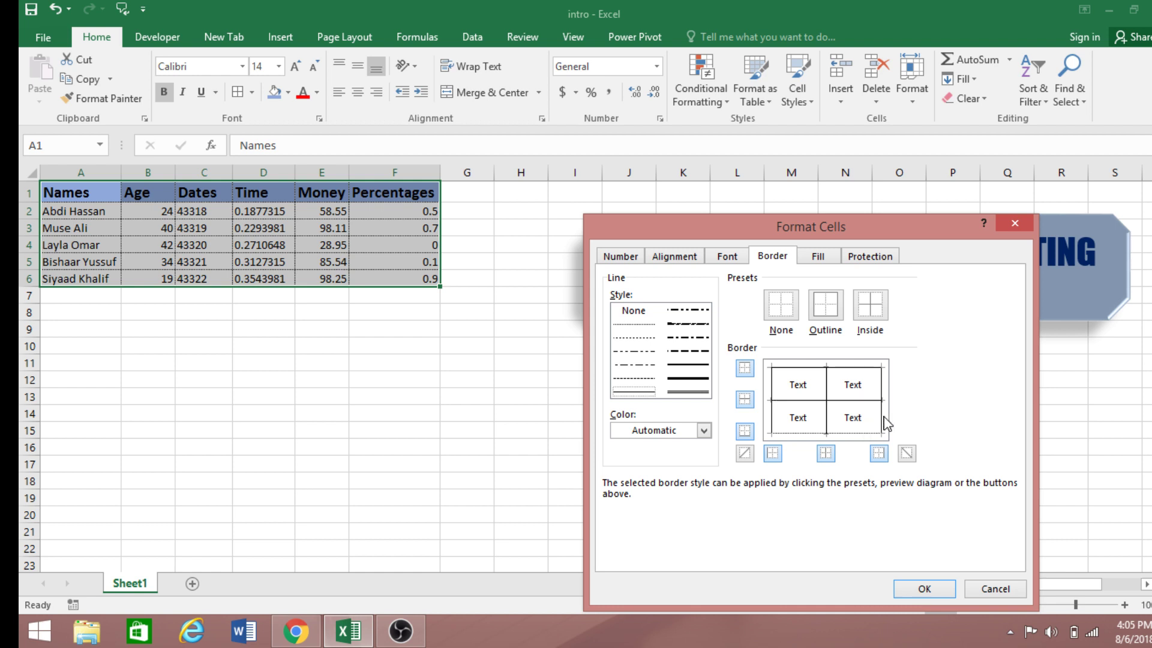
left_click(923, 588)
left_click(394, 499)
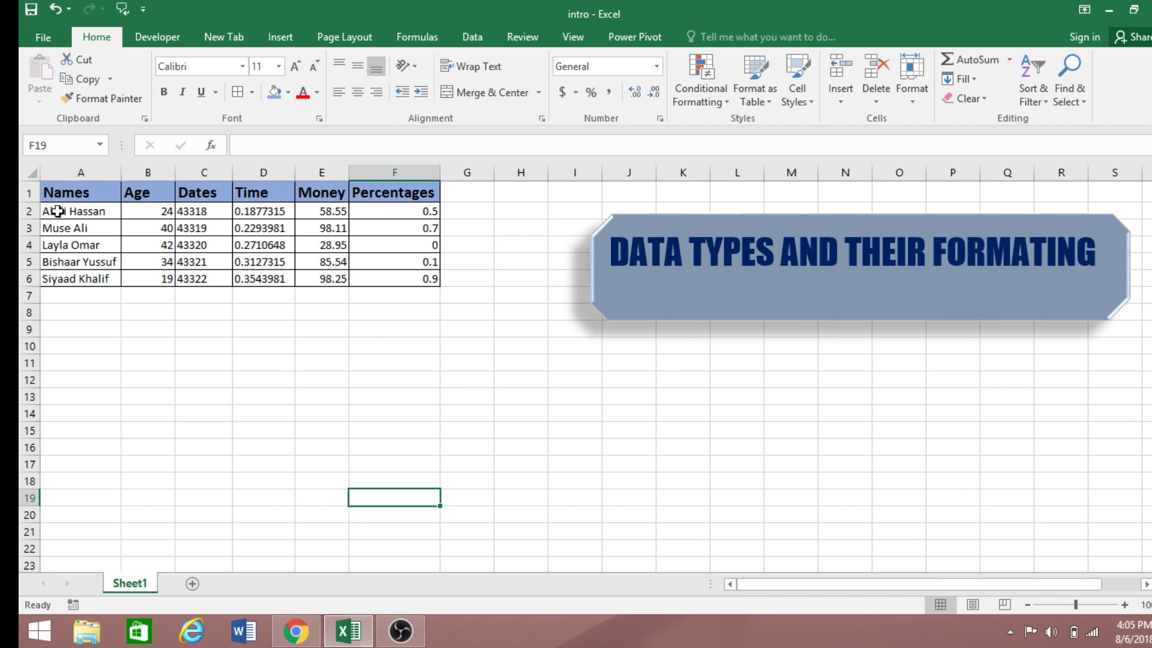
left_click_drag(46, 211, 59, 281)
left_click(101, 343)
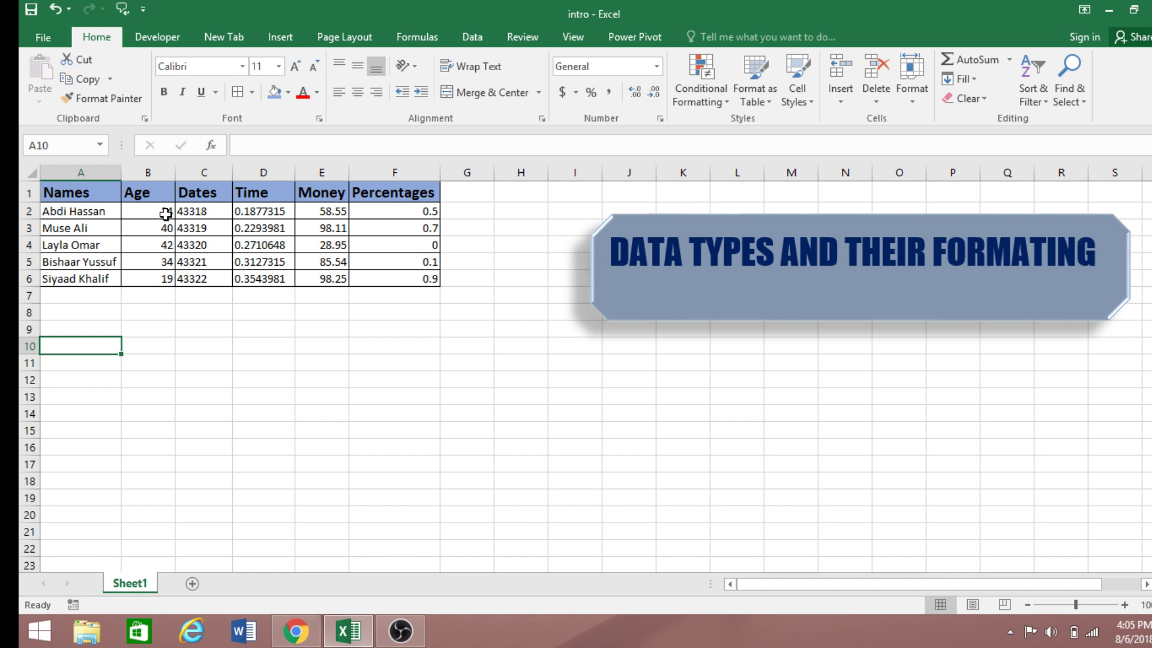
Center the header texts in A1:F1 horizontally.
left_click_drag(77, 190, 388, 207)
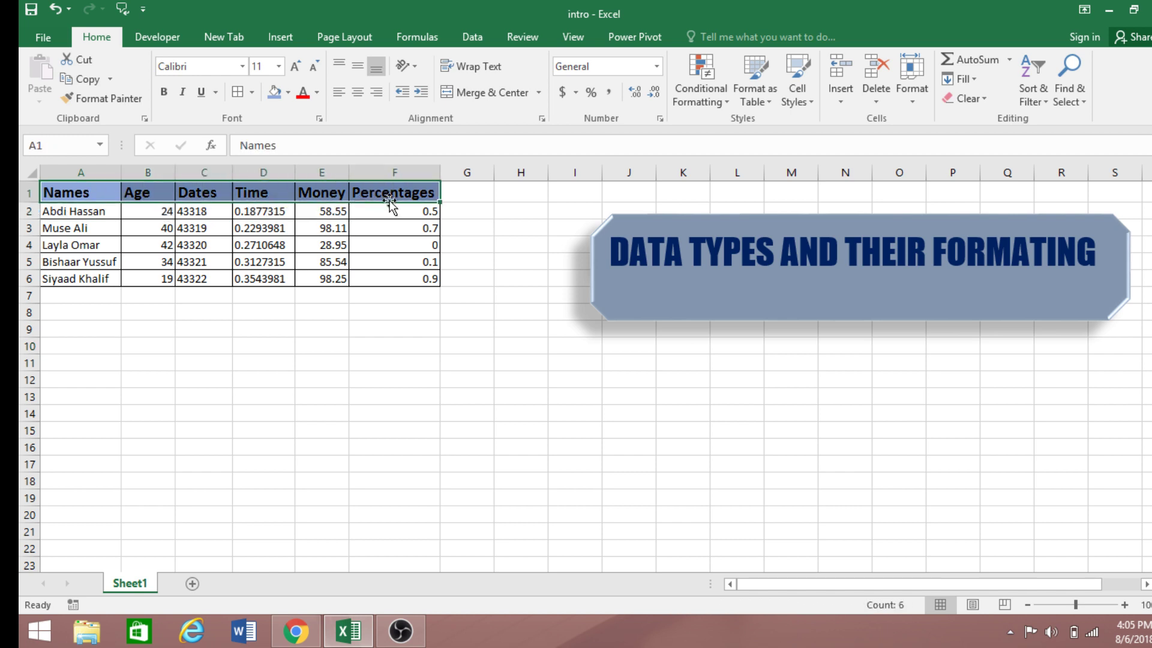
left_click(358, 92)
left_click(271, 228)
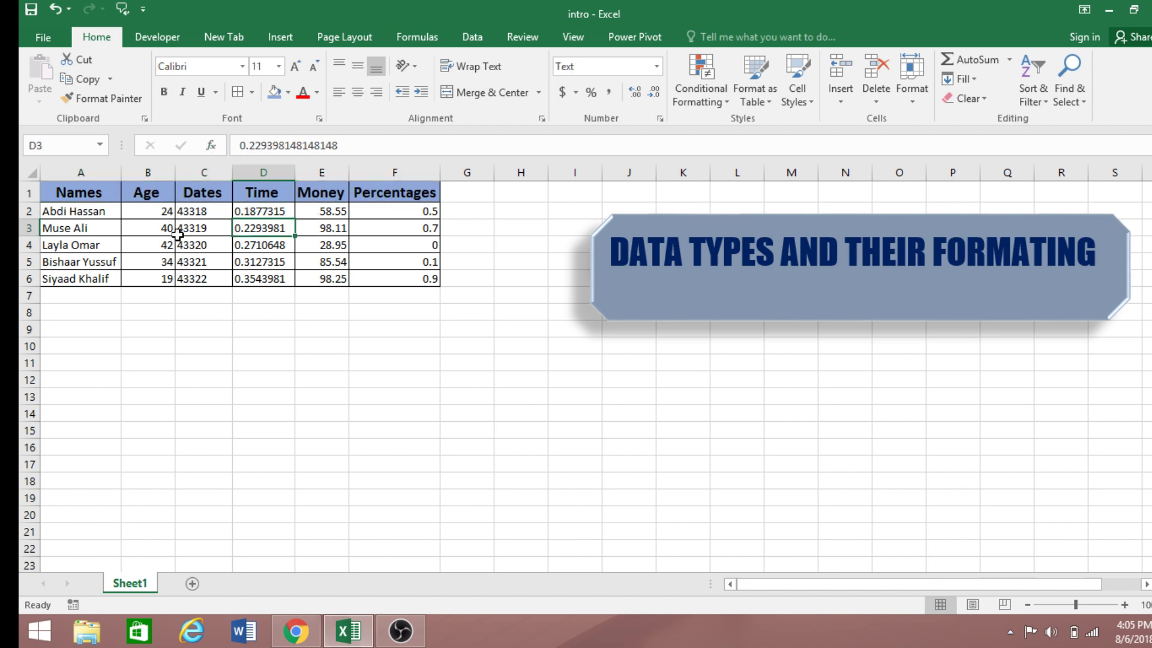
left_click_drag(161, 208, 158, 272)
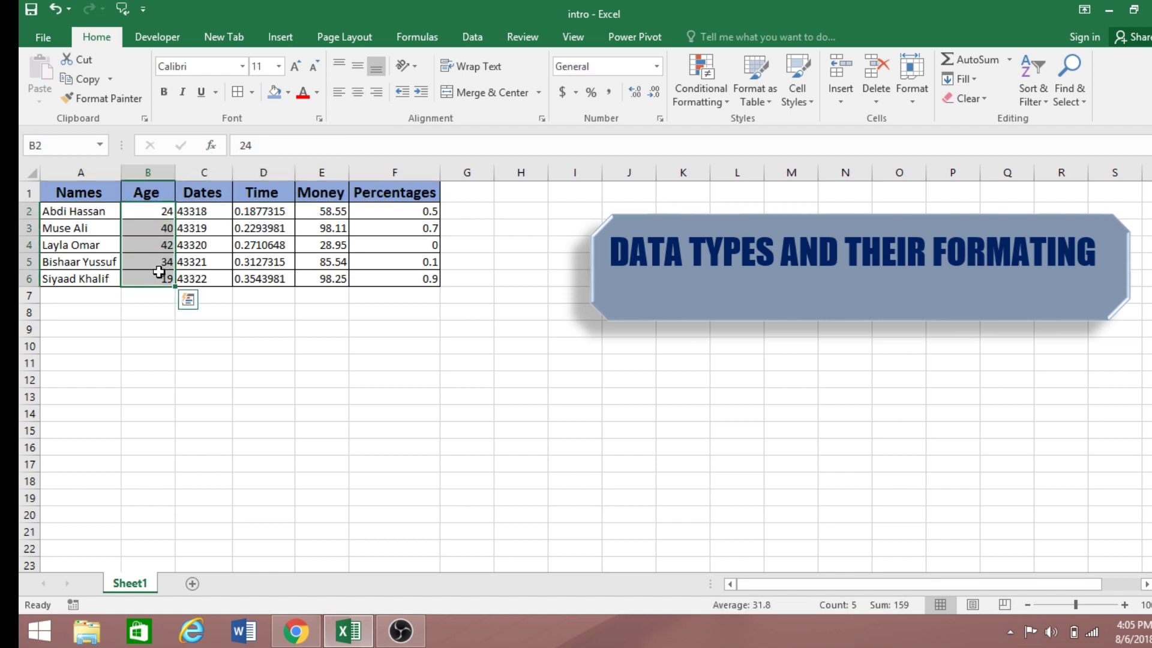
left_click(209, 359)
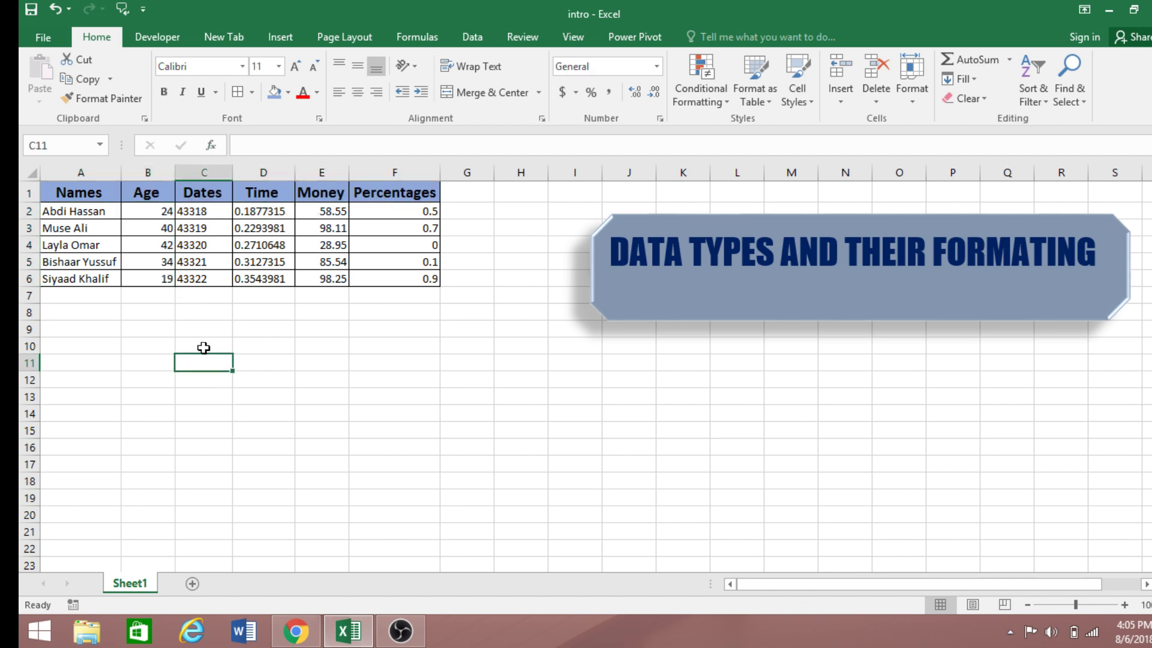
left_click_drag(169, 207, 174, 278)
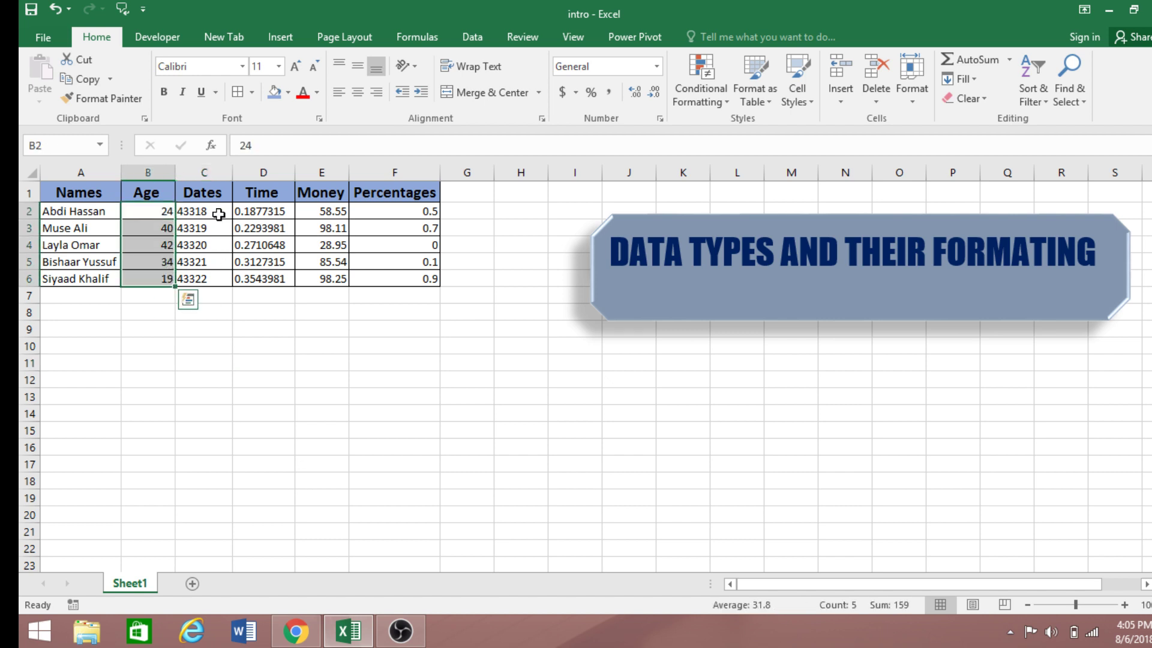
left_click(288, 293)
left_click_drag(147, 211, 163, 277)
left_click(451, 438)
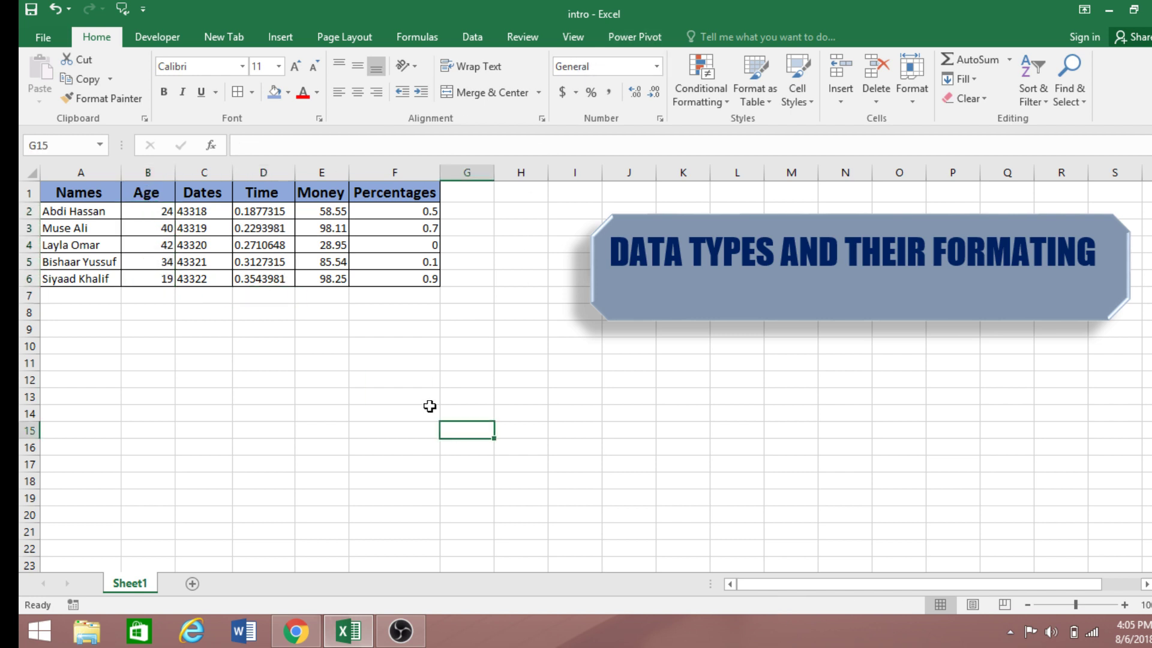
Format the Age values in B2:B6 with the Number category and 2 decimal places.
left_click_drag(160, 213, 160, 278)
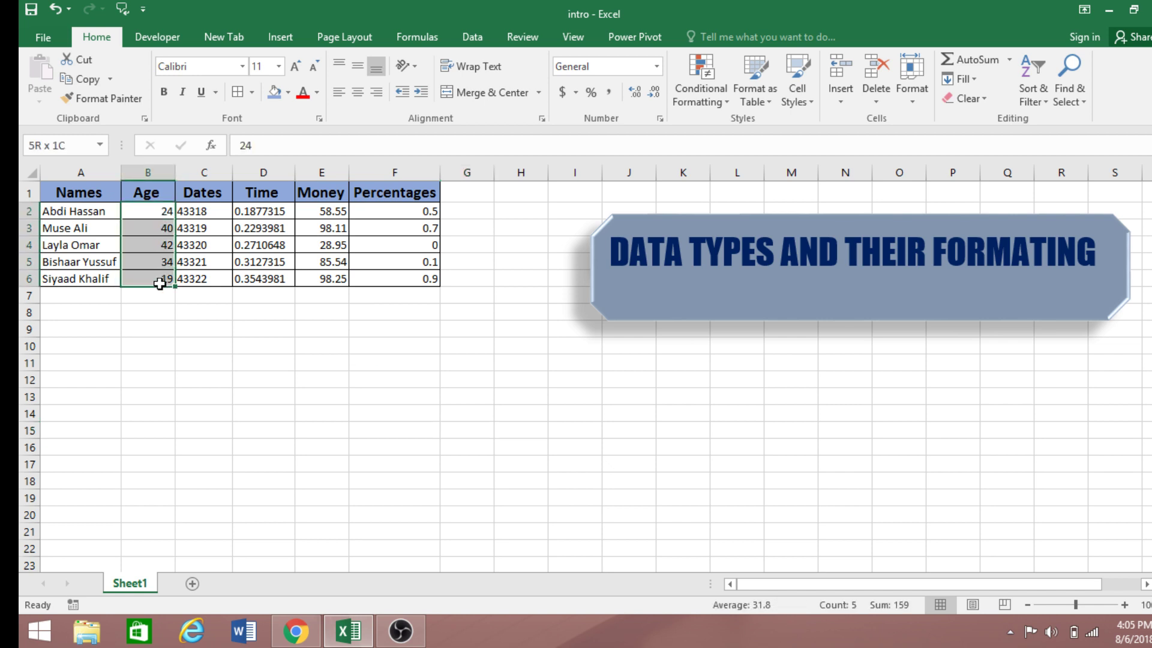
left_click(660, 120)
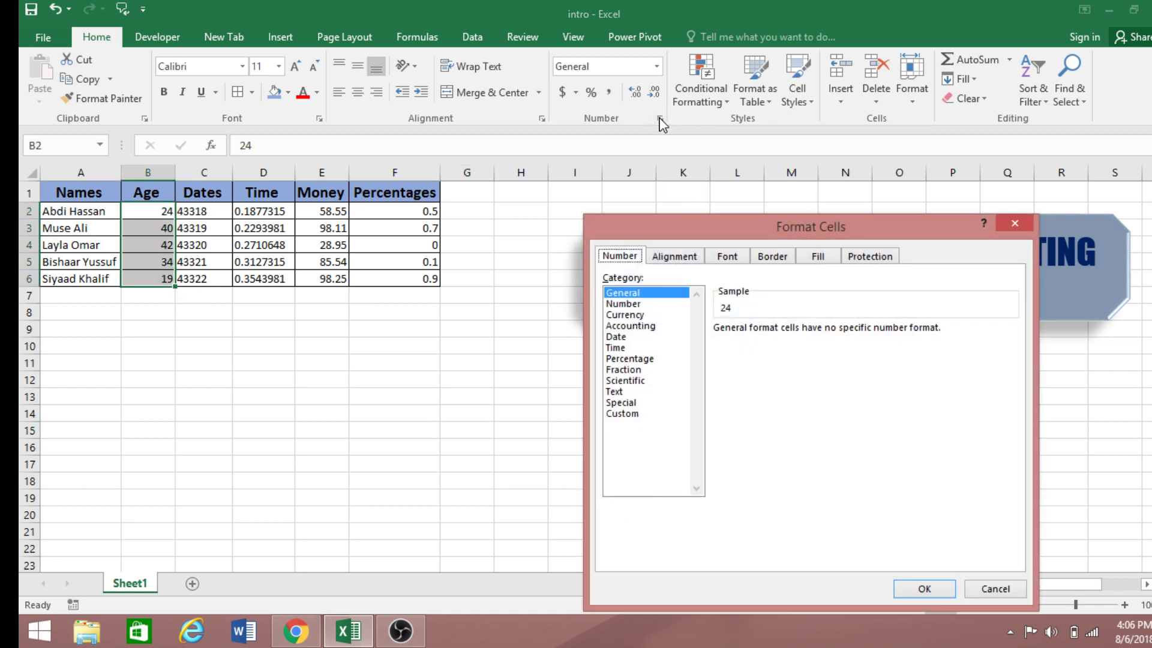
left_click(624, 304)
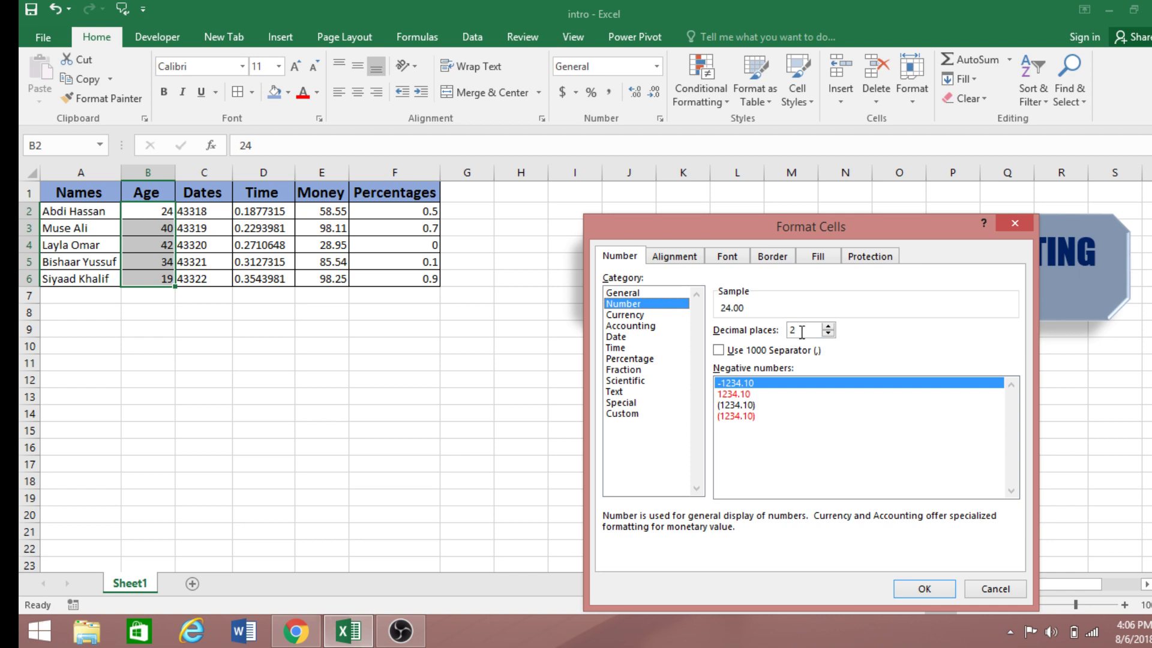
left_click(933, 591)
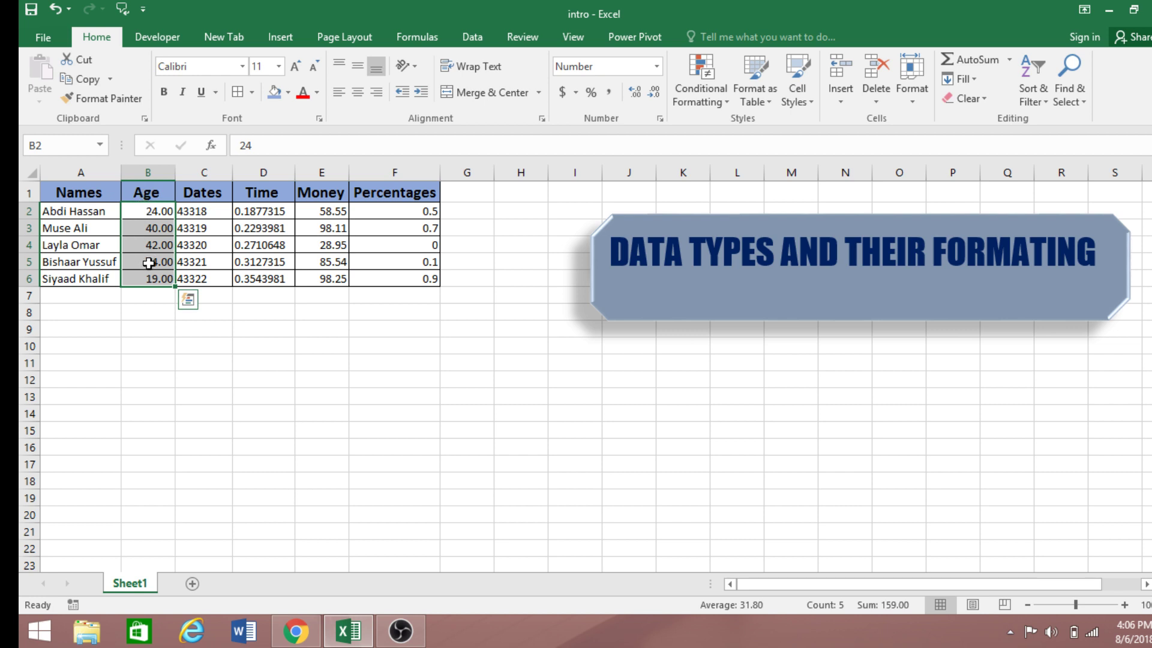
Set the Number format of the Age values in B2:B6 to 0 decimal places.
left_click(660, 119)
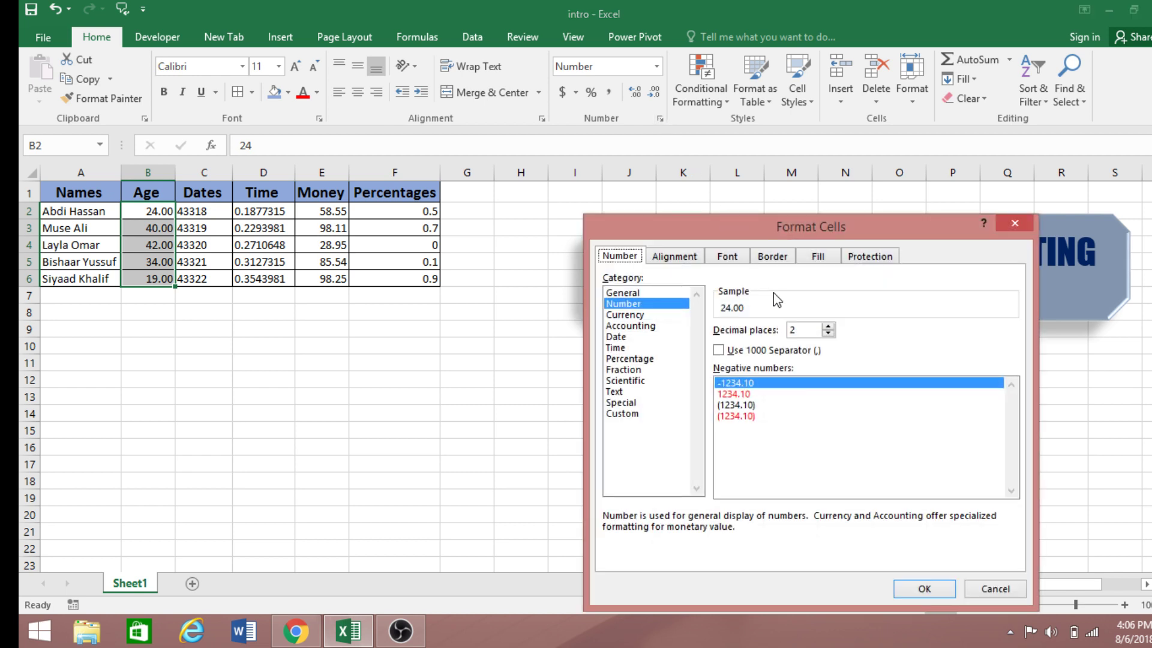
left_click(830, 333)
left_click(829, 334)
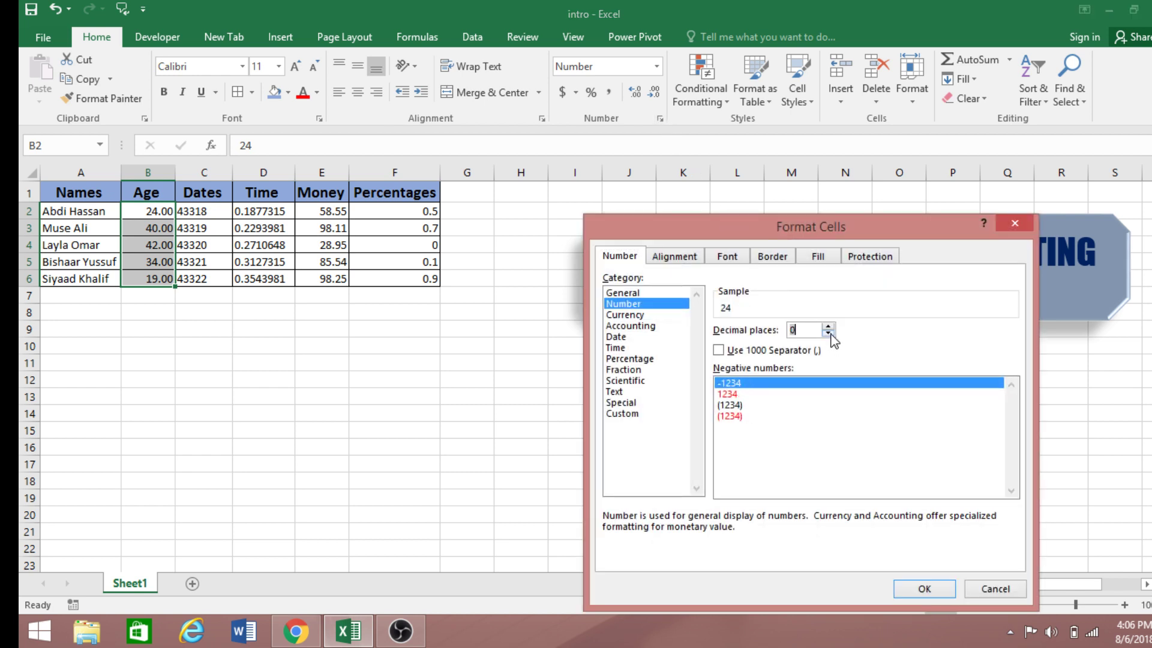
left_click(923, 589)
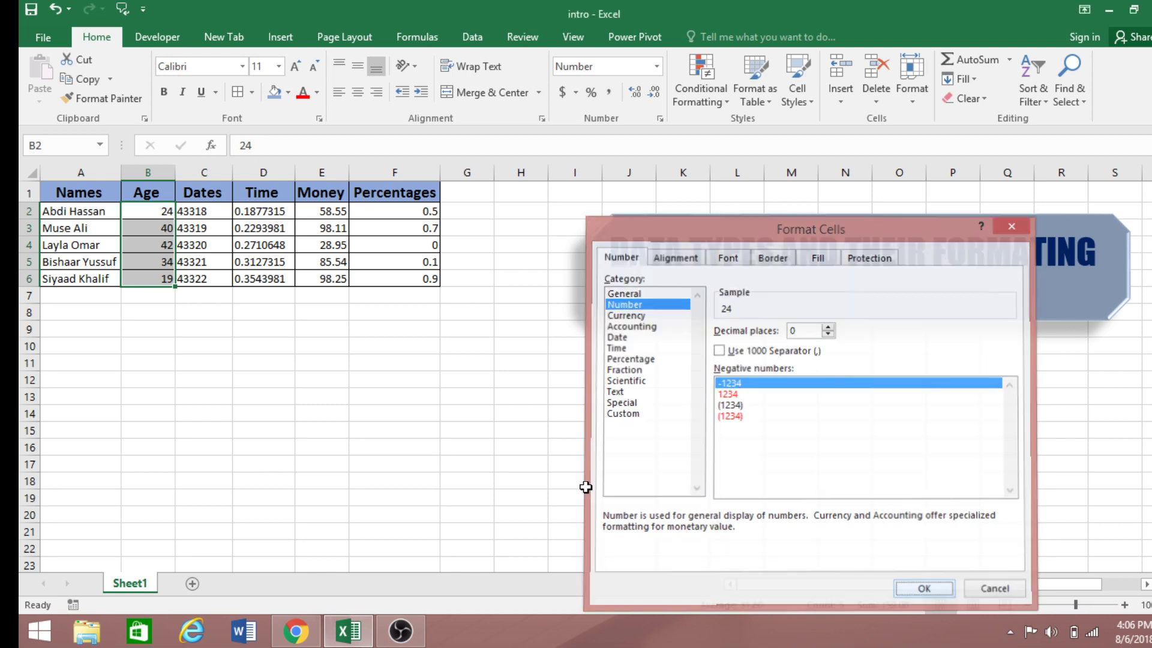
left_click(220, 374)
left_click(160, 246)
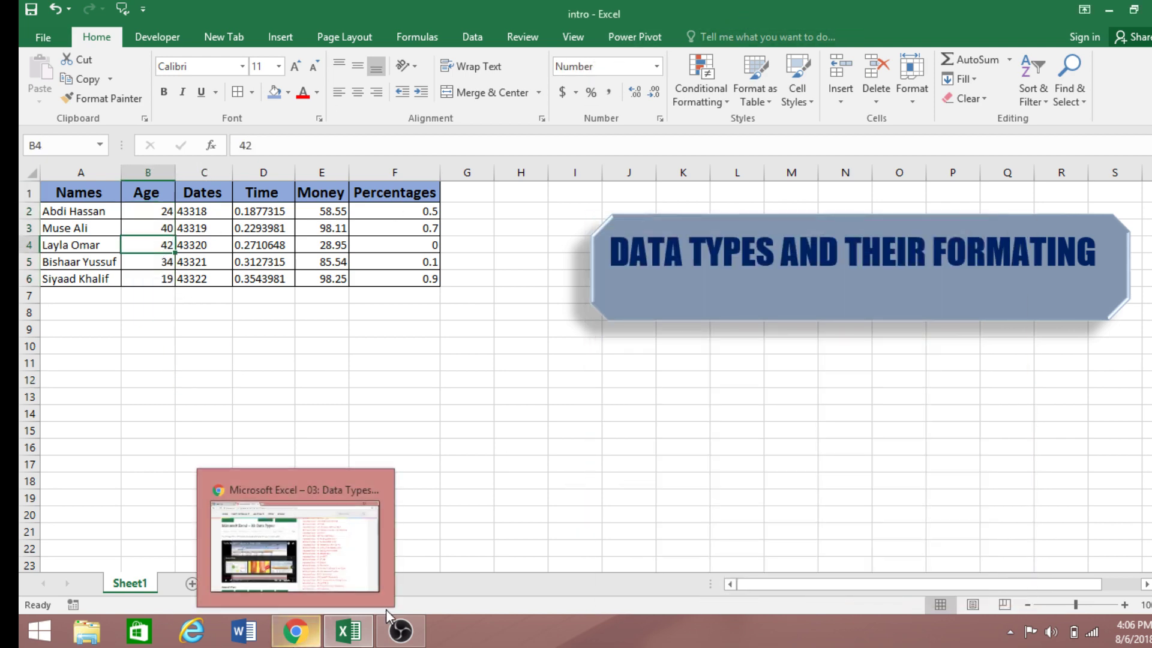
left_click(427, 362)
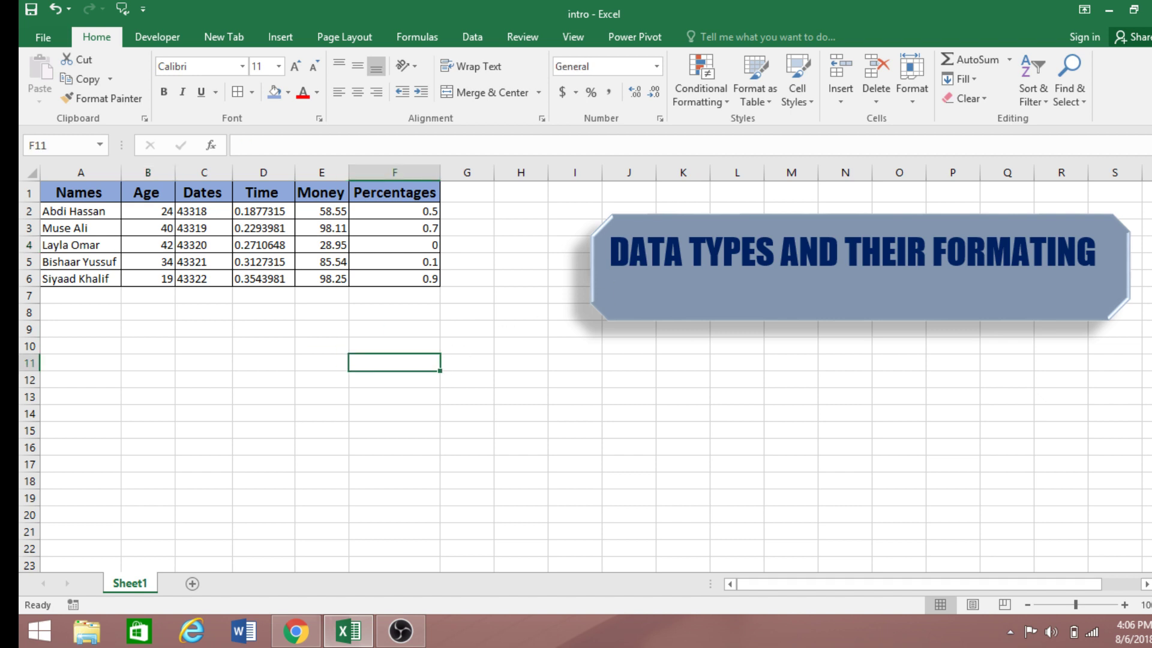
Examine the unformatted serial numbers in the Dates column, C2:C6.
mouse_move(1147, 7)
left_click_drag(200, 213, 201, 277)
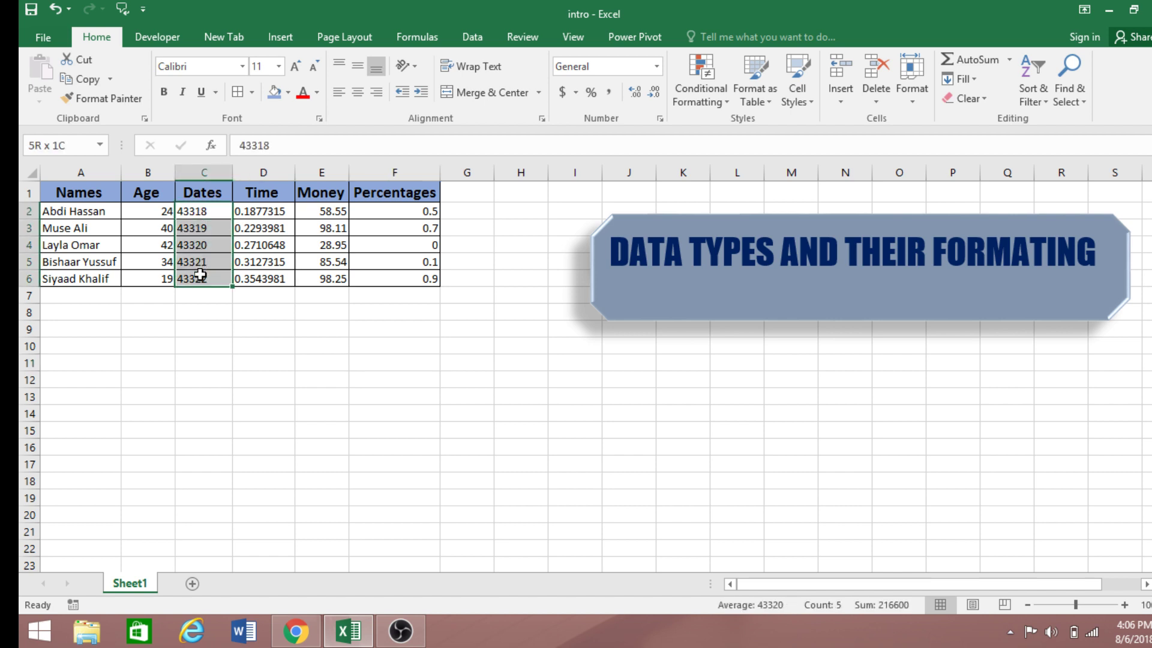
left_click(203, 317)
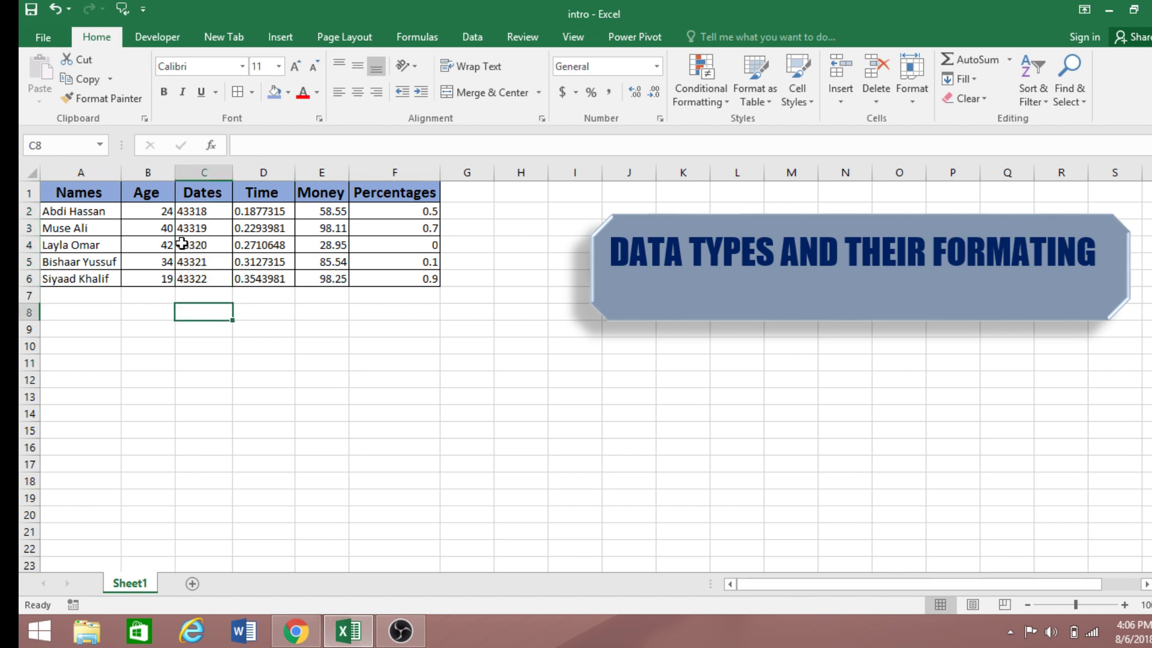
left_click_drag(193, 213, 202, 282)
left_click(203, 317)
left_click(201, 211)
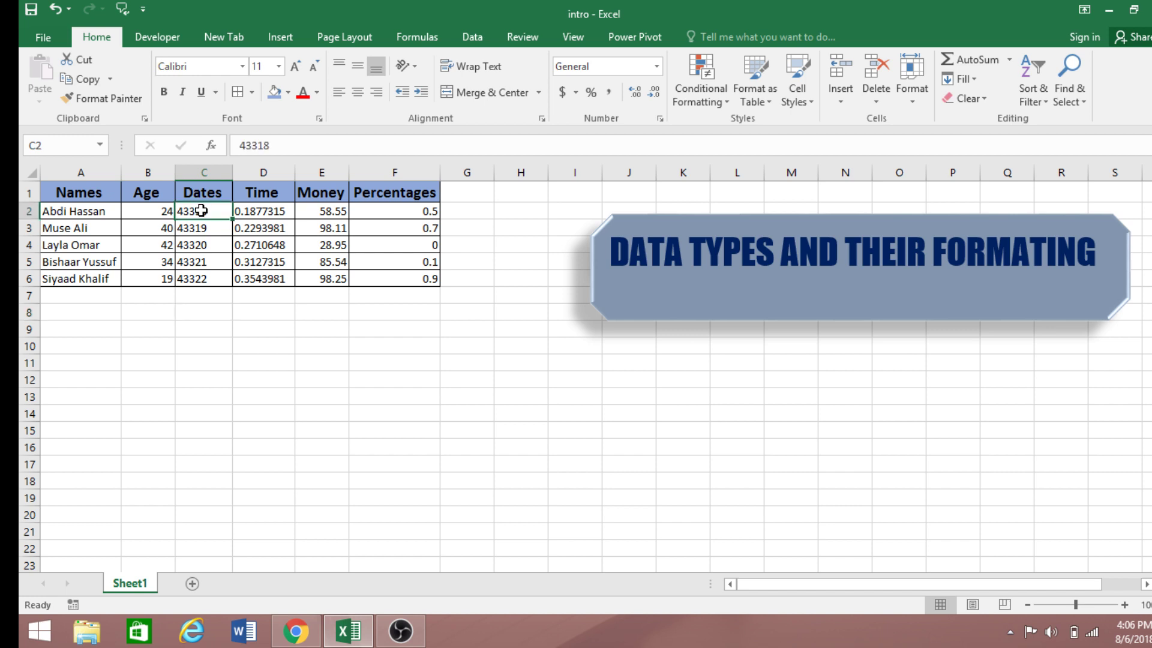
left_click(213, 327)
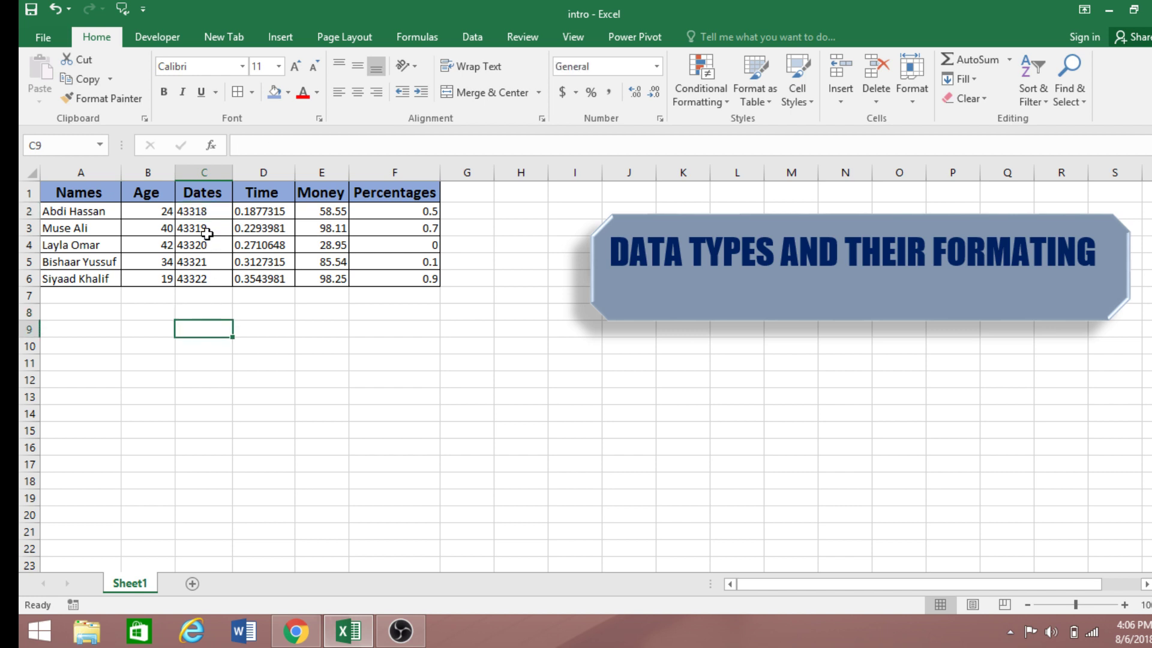
left_click_drag(201, 214, 201, 276)
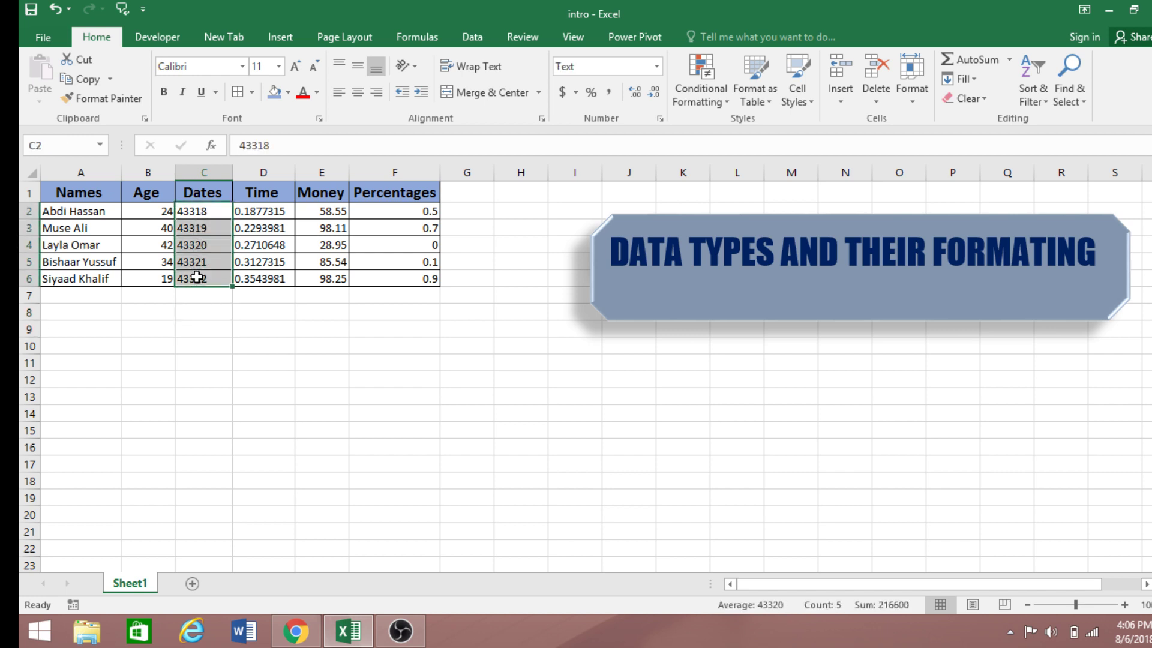
left_click(205, 313)
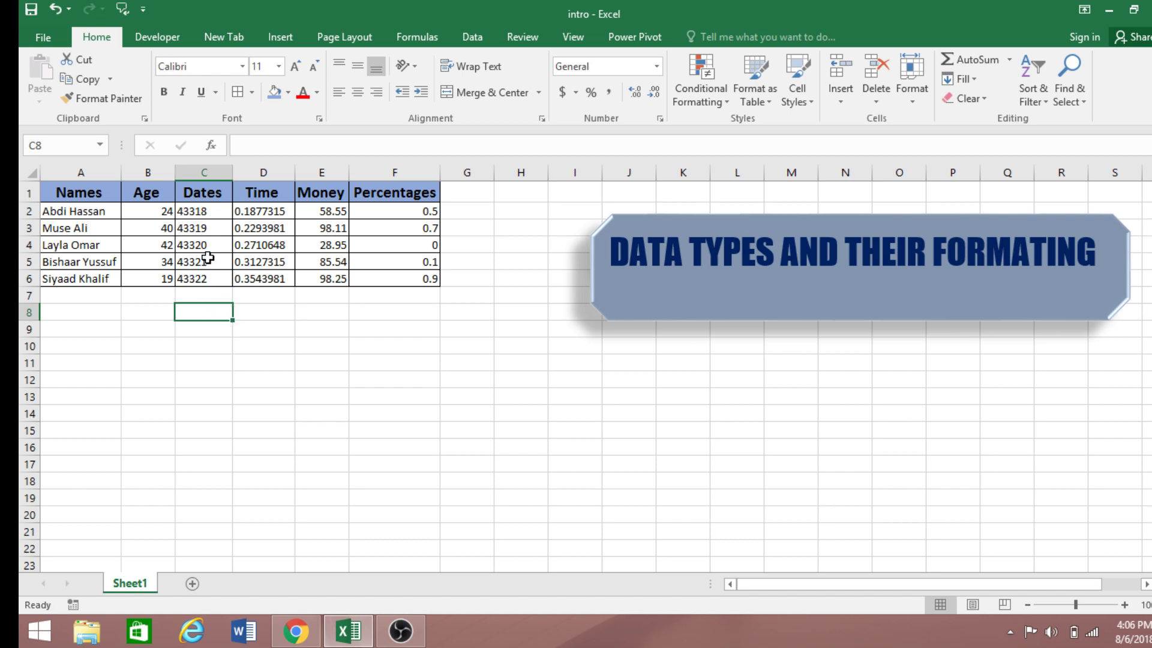
Enter the date January 1, 1900 in the empty cell E11 below the table.
left_click(314, 362)
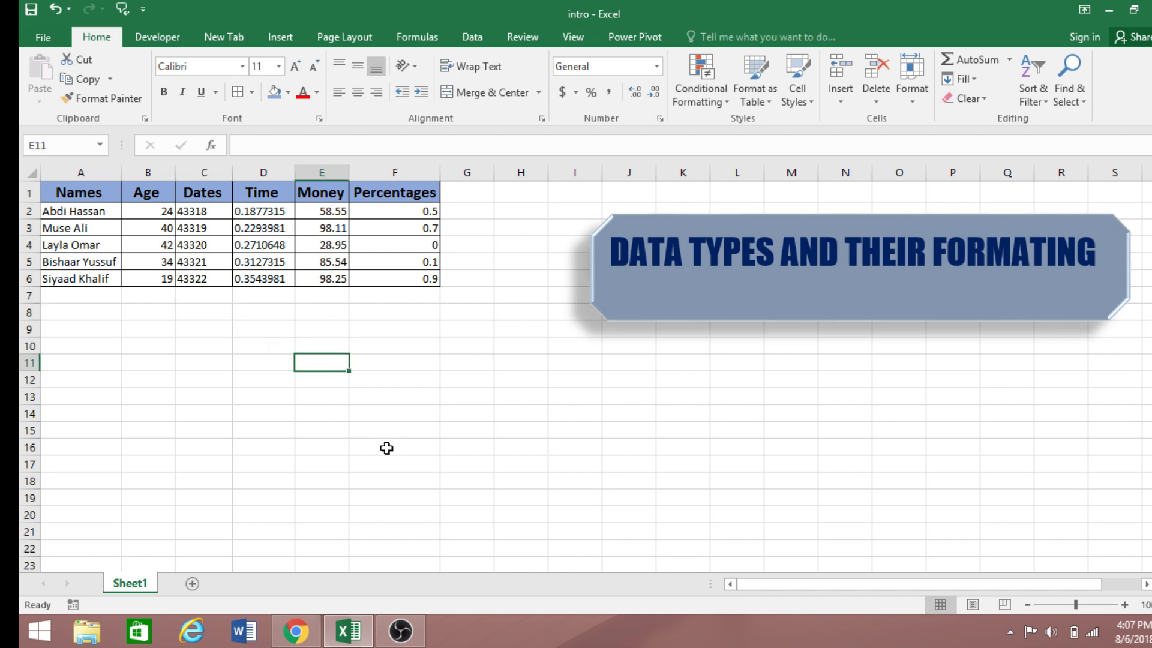
type("january 1,")
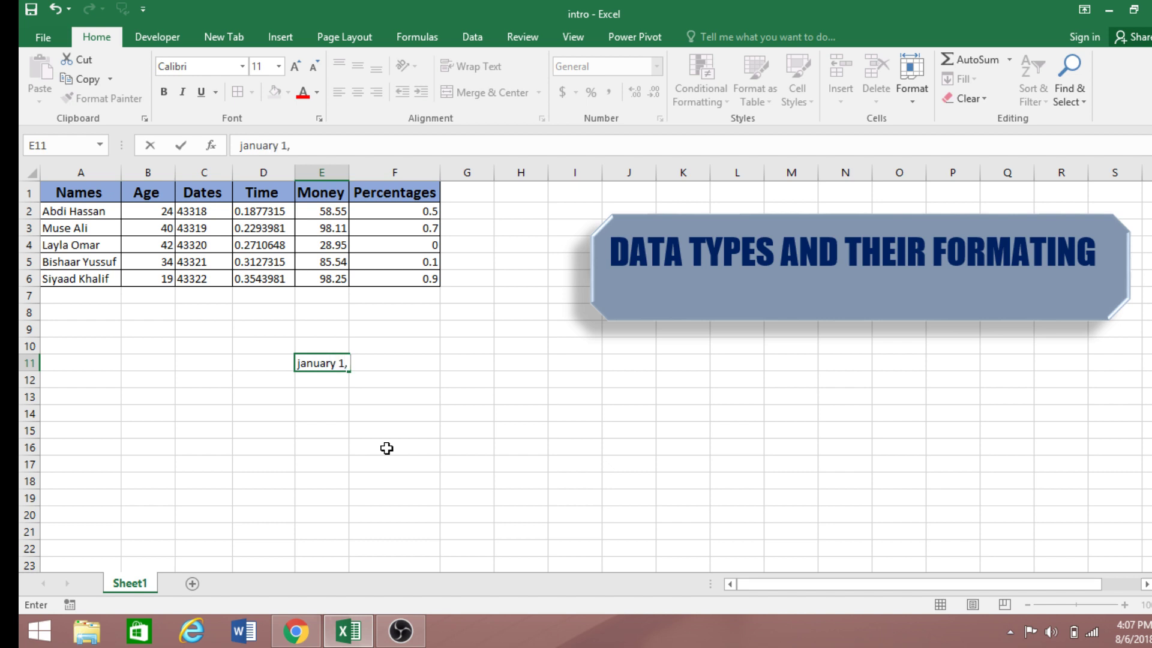
type("900")
left_click(373, 481)
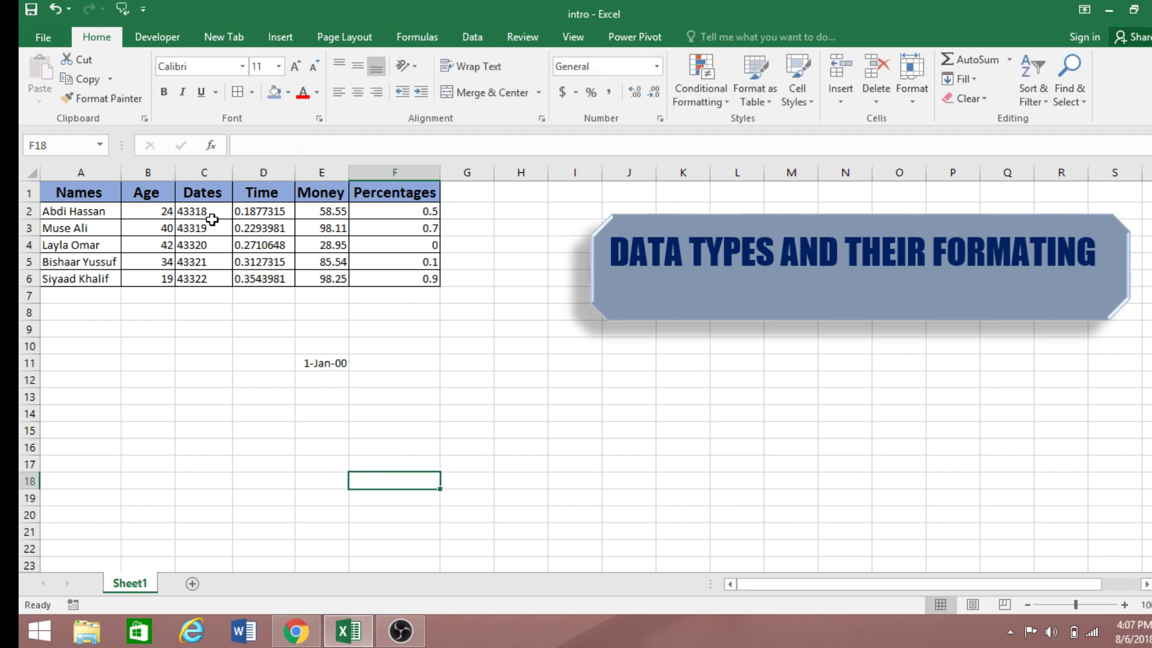
Clear the sample date from cell E11.
left_click(320, 366)
key("Delete")
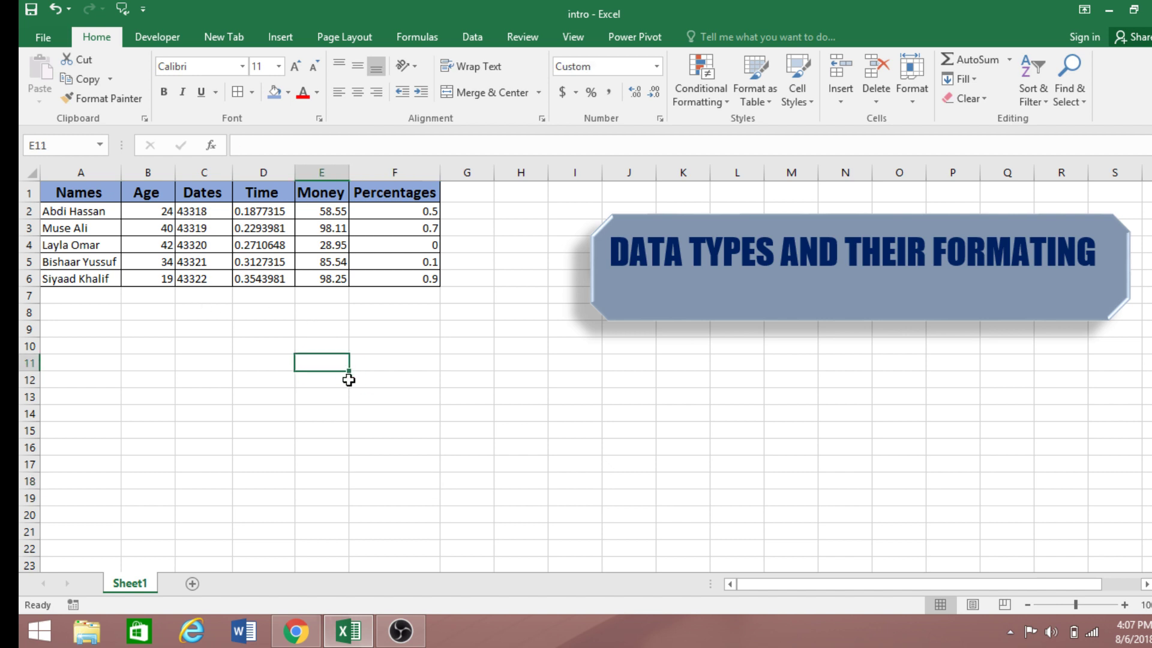
left_click(283, 419)
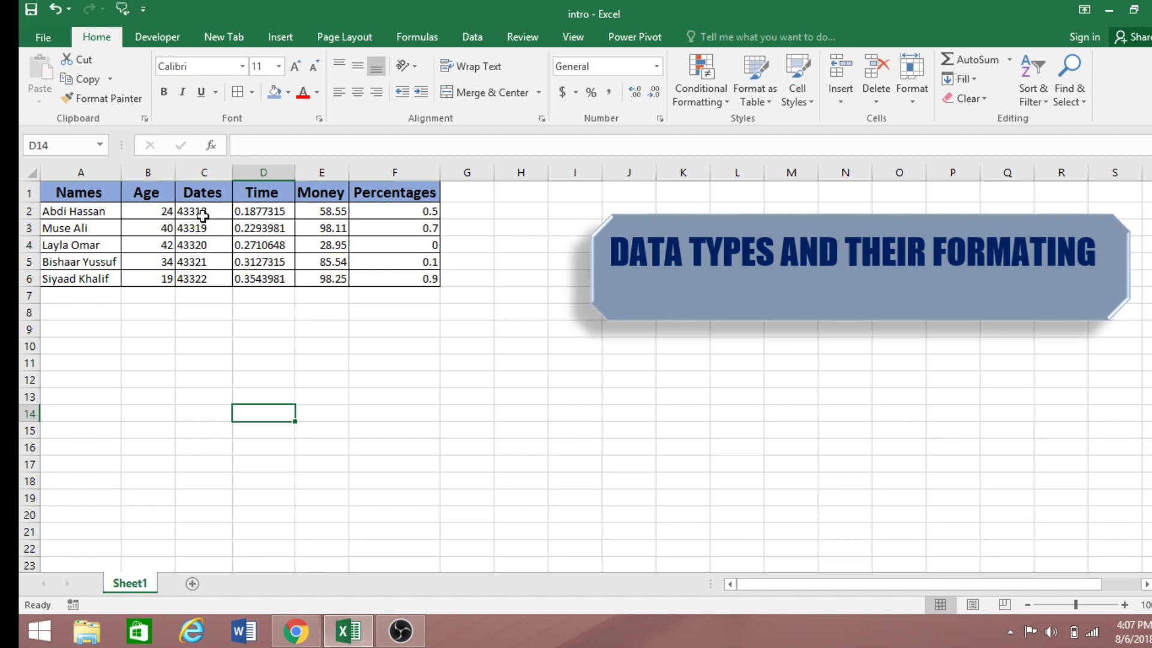
Choose the Date number category for the Dates values in C2:C6 and look through its date types.
left_click_drag(203, 216, 202, 276)
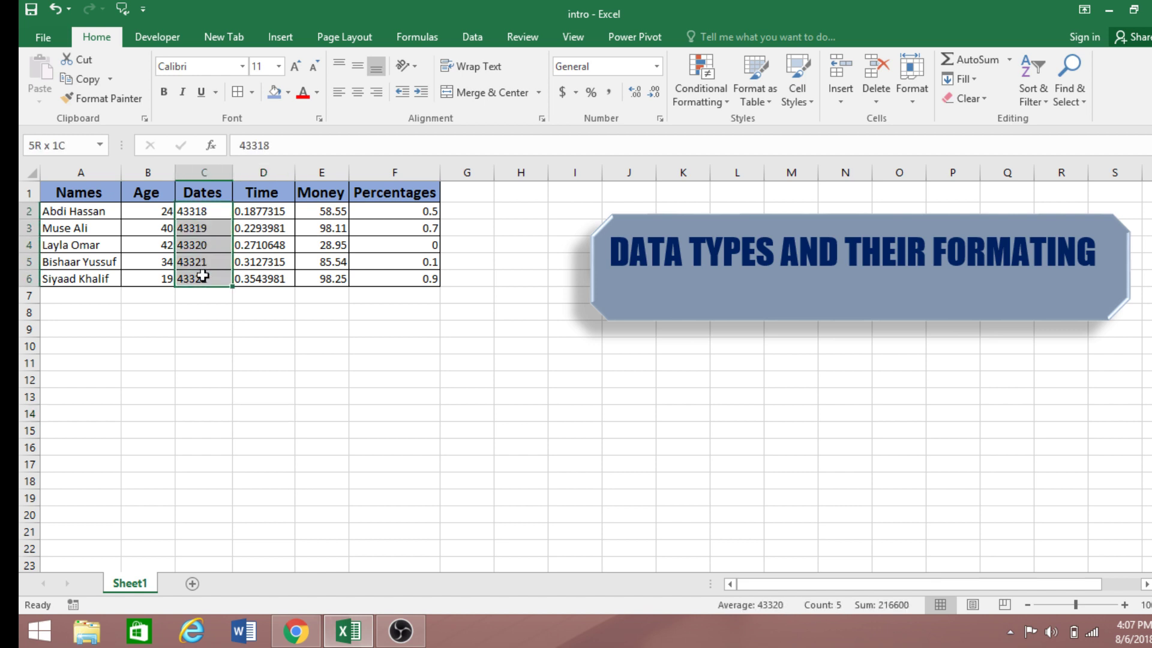
left_click(660, 118)
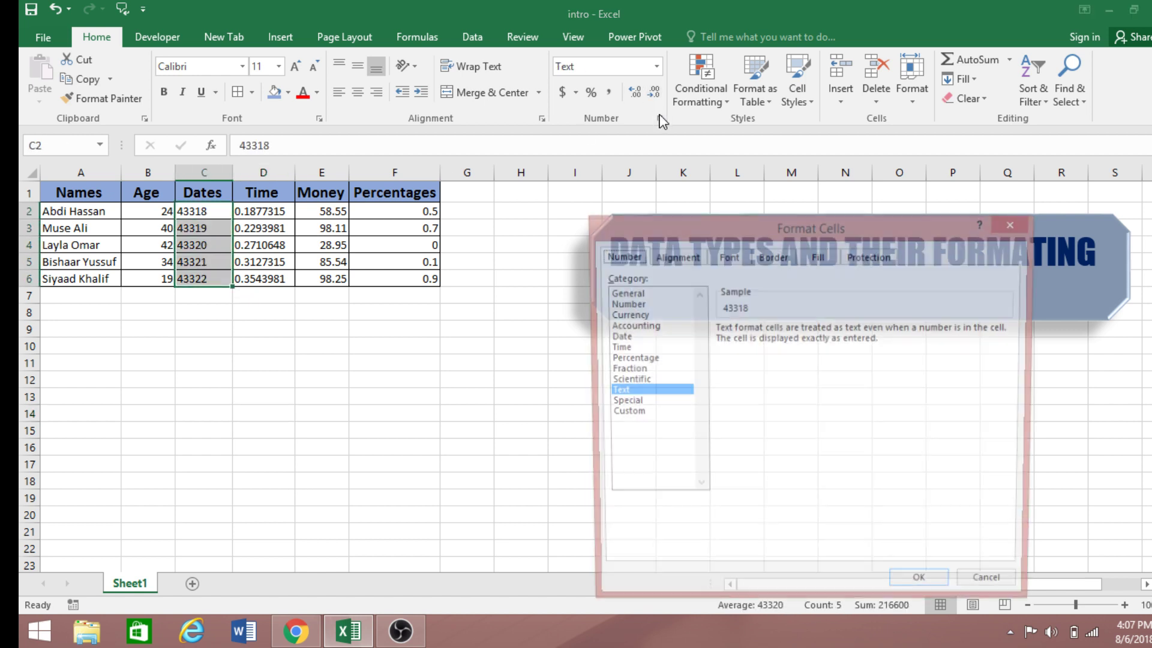
left_click(1009, 225)
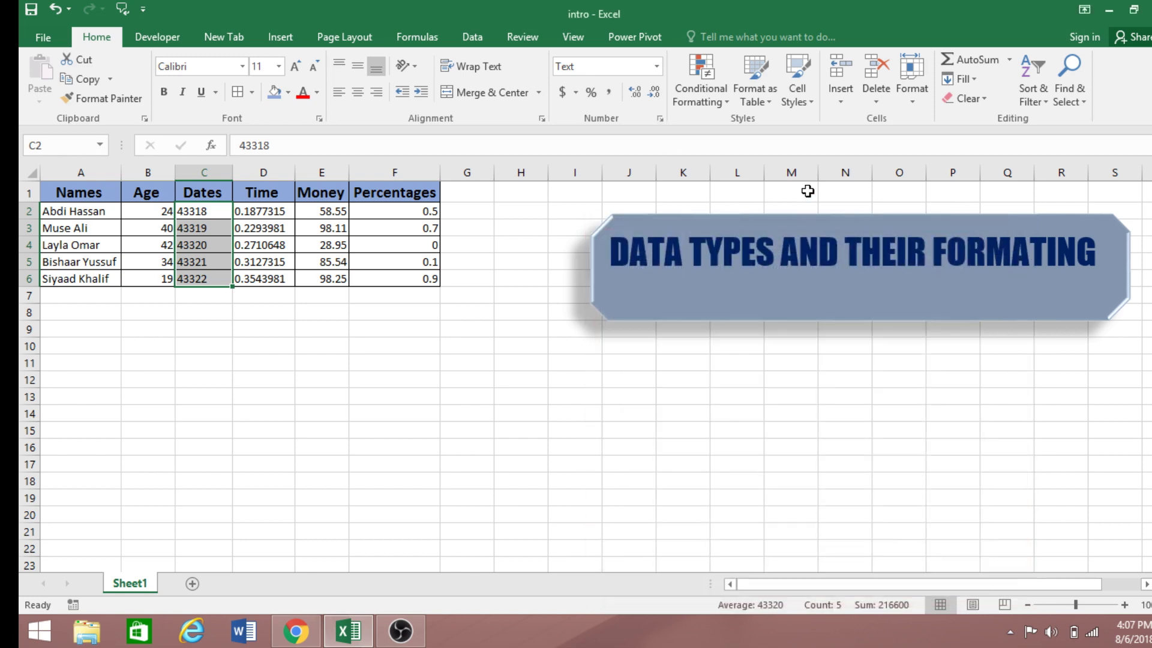
left_click(660, 118)
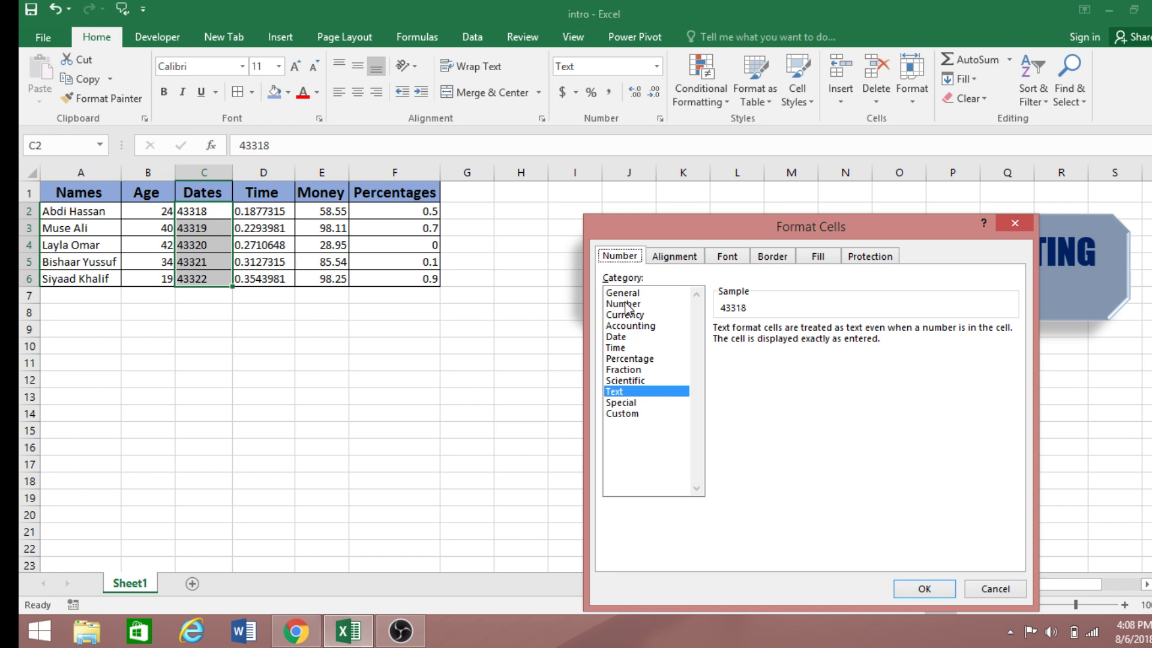
left_click(616, 337)
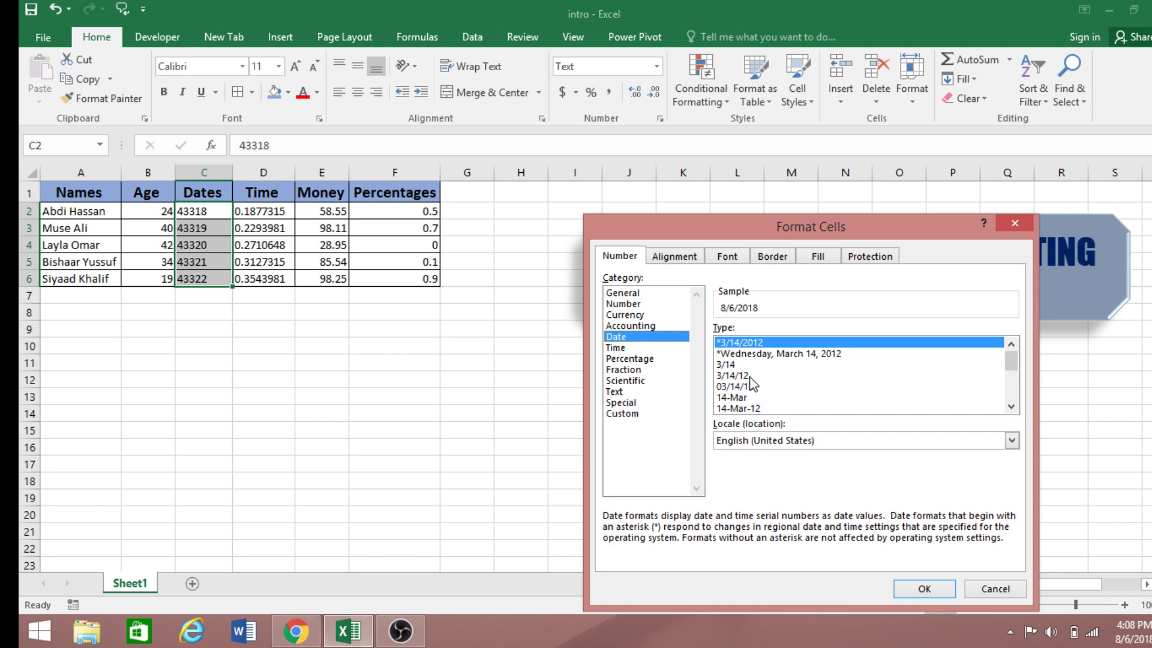
left_click(1011, 407)
left_click(1012, 407)
left_click(1011, 407)
left_click(1011, 407)
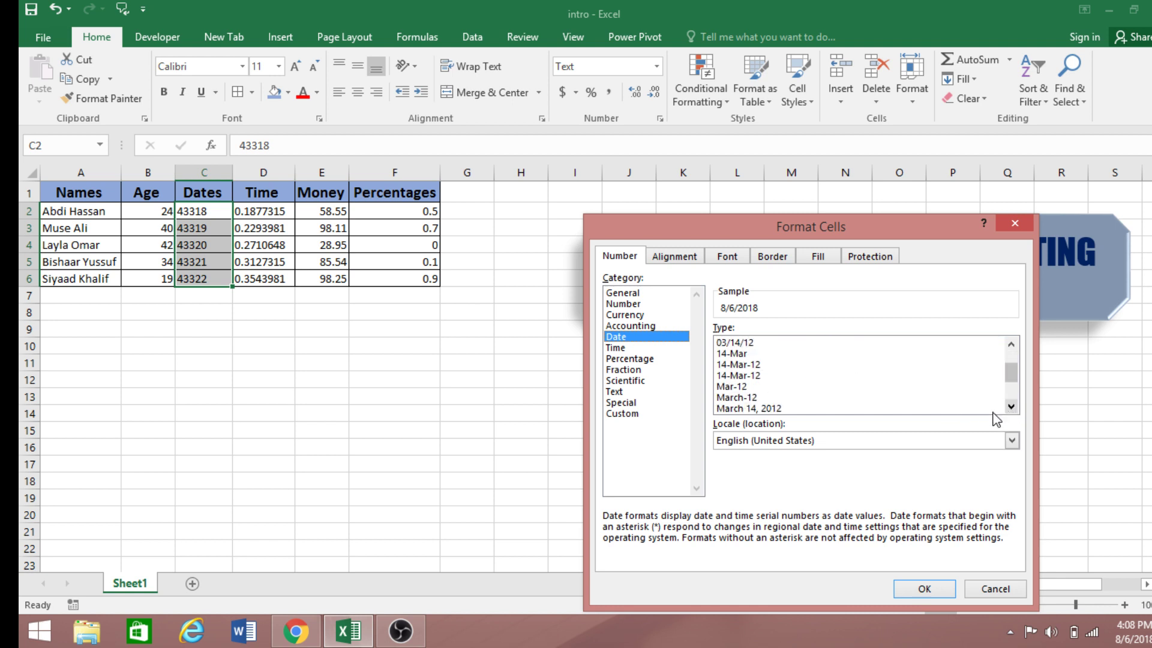
Browse the available locales for the date format, including the English and Arabic variants.
left_click(1011, 441)
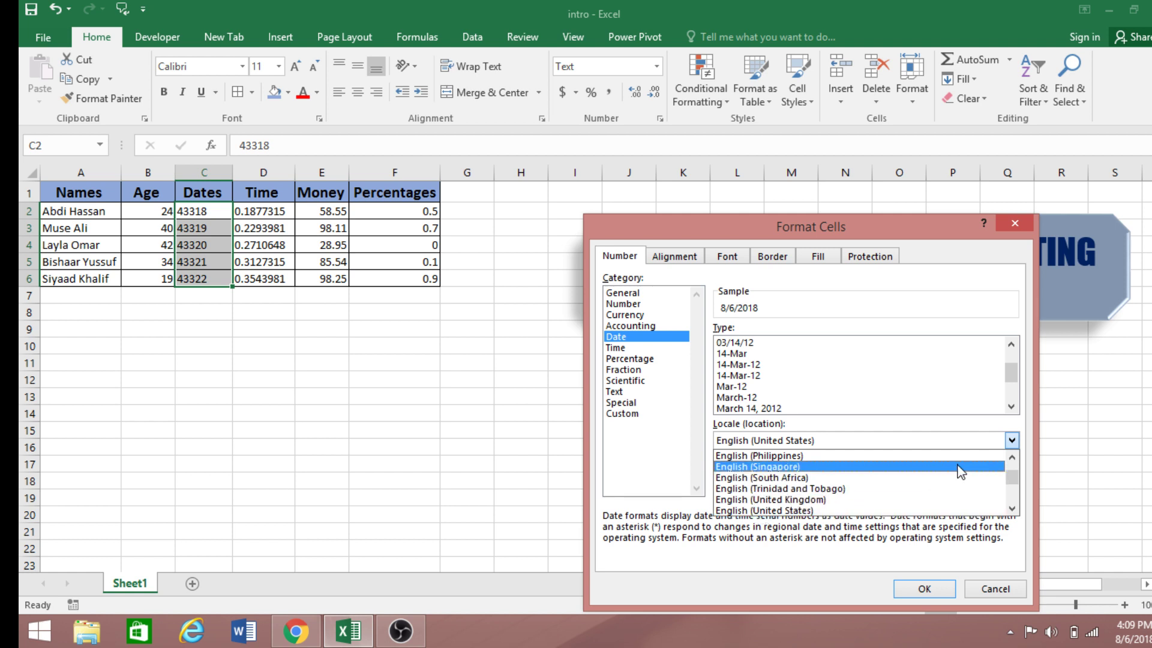
left_click(1012, 510)
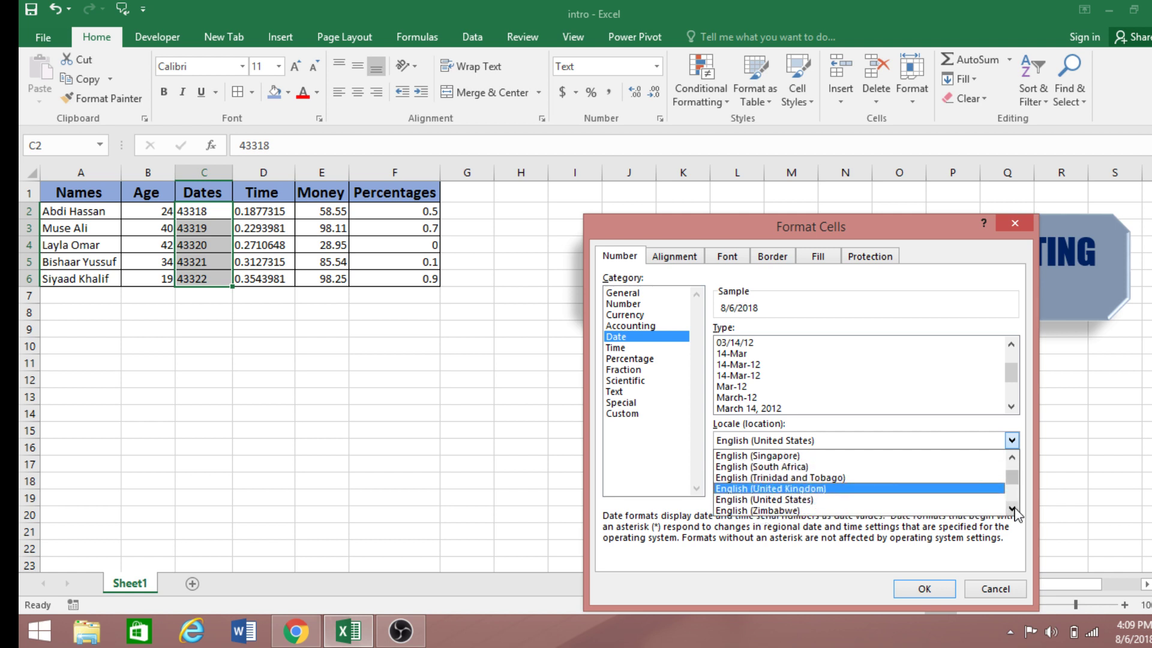
left_click(1012, 509)
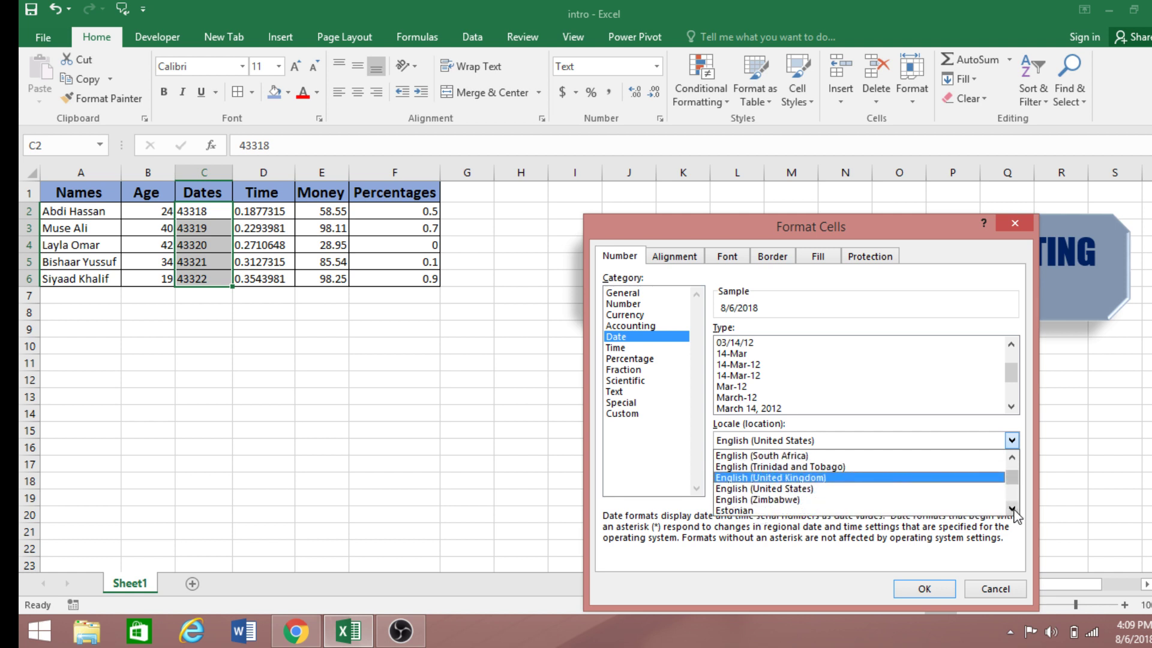
left_click(1013, 509)
left_click(1012, 510)
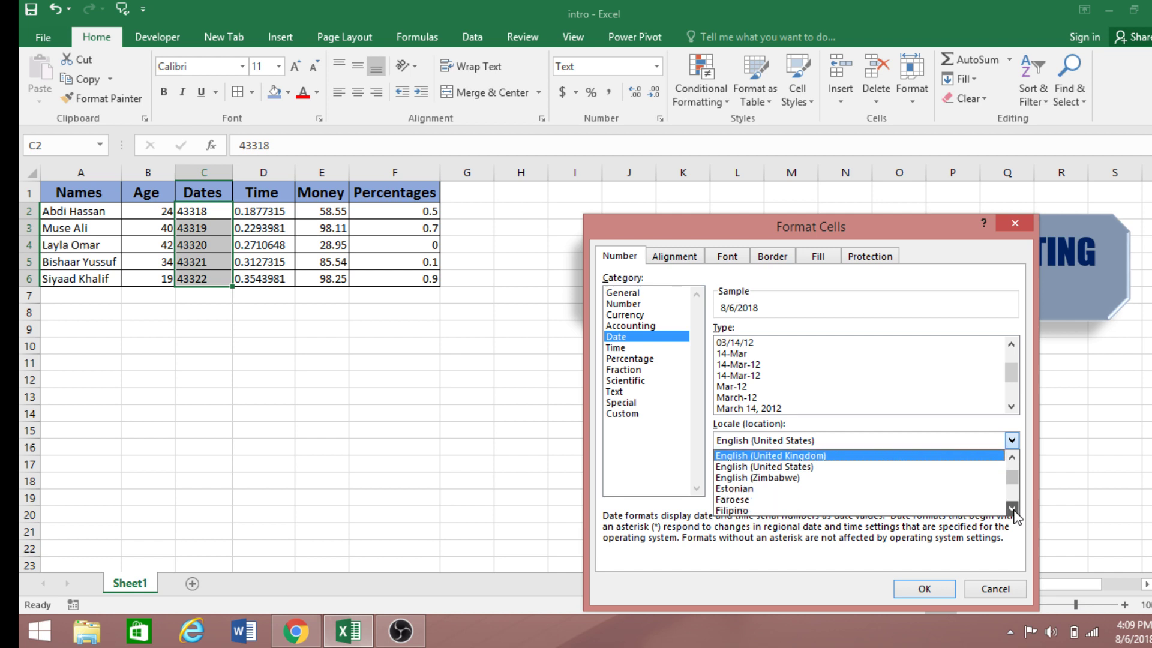
left_click(1013, 509)
left_click(1013, 510)
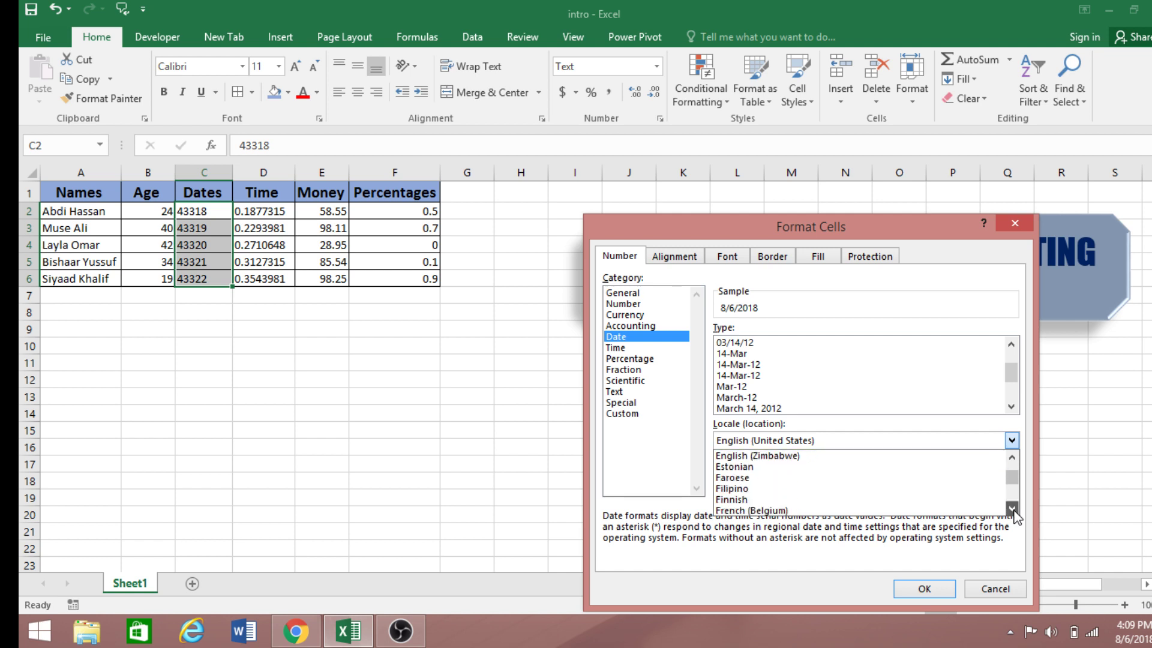
left_click(1013, 509)
left_click_drag(1012, 480, 1011, 465)
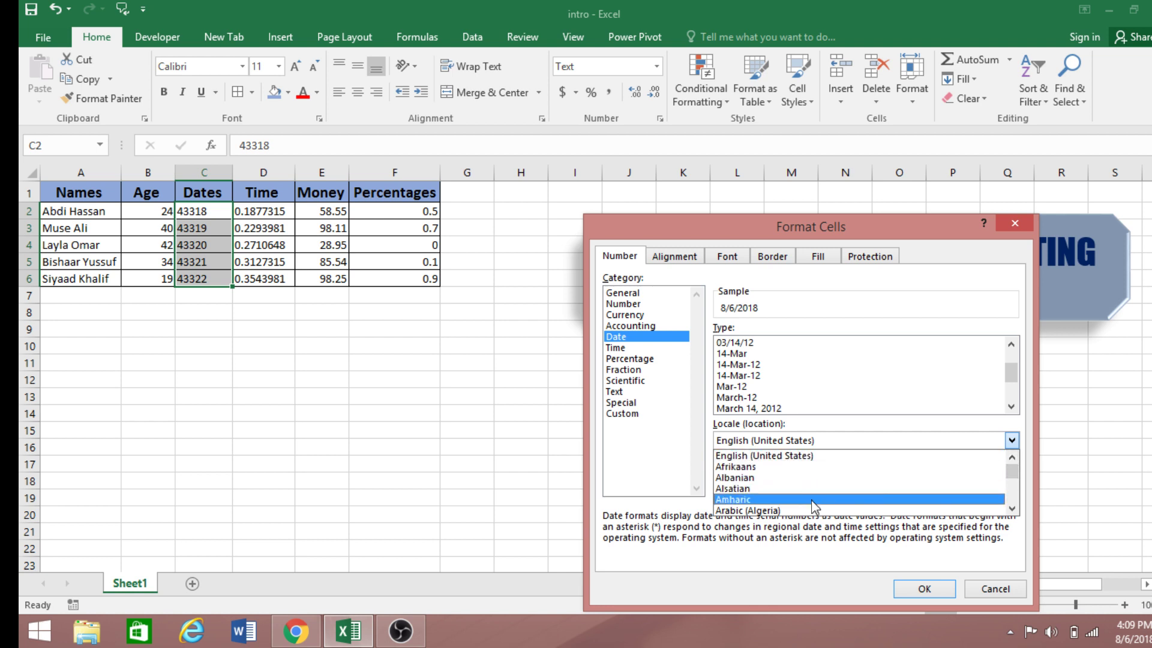
left_click(1013, 510)
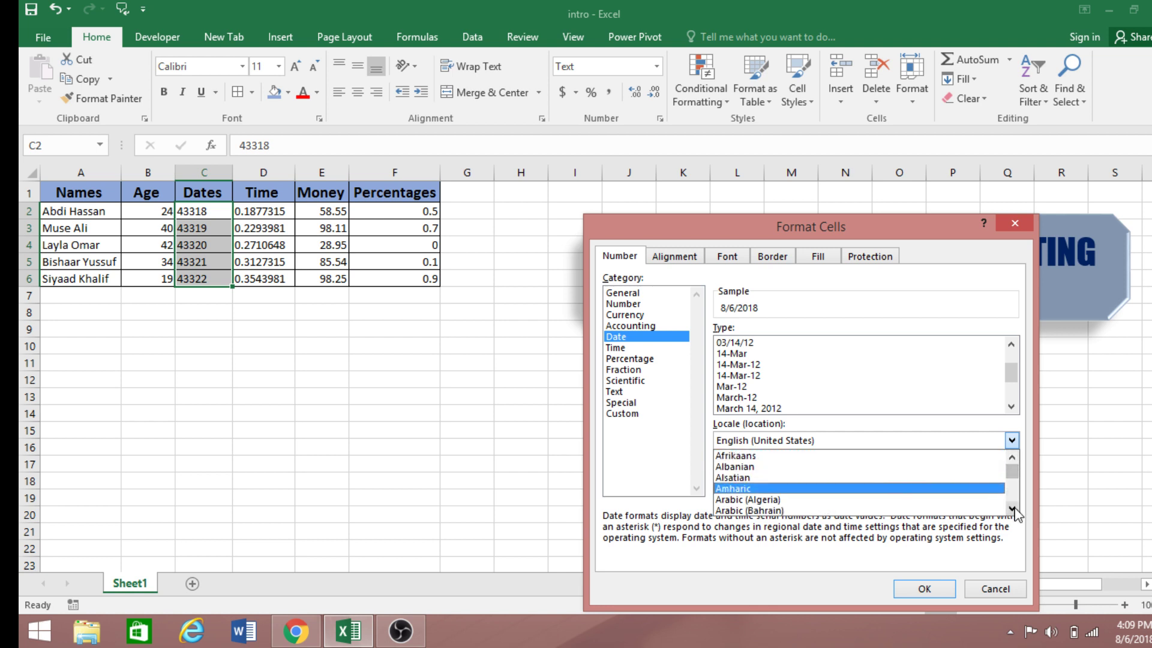
left_click(1013, 509)
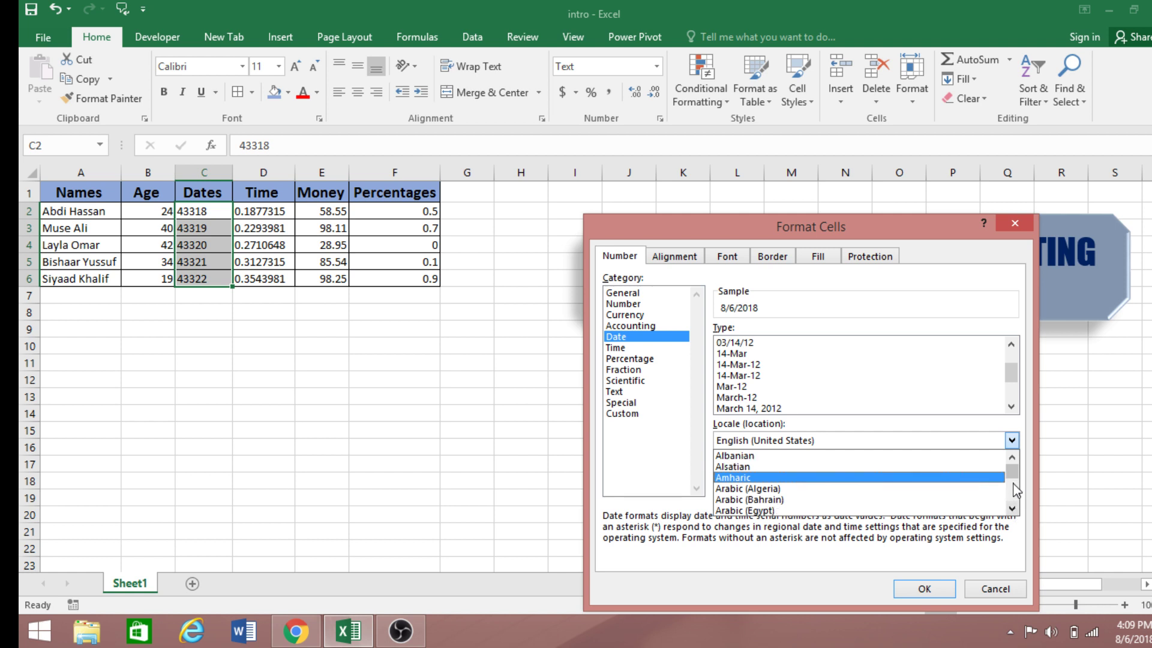
left_click(1013, 509)
left_click(1013, 510)
left_click(1013, 511)
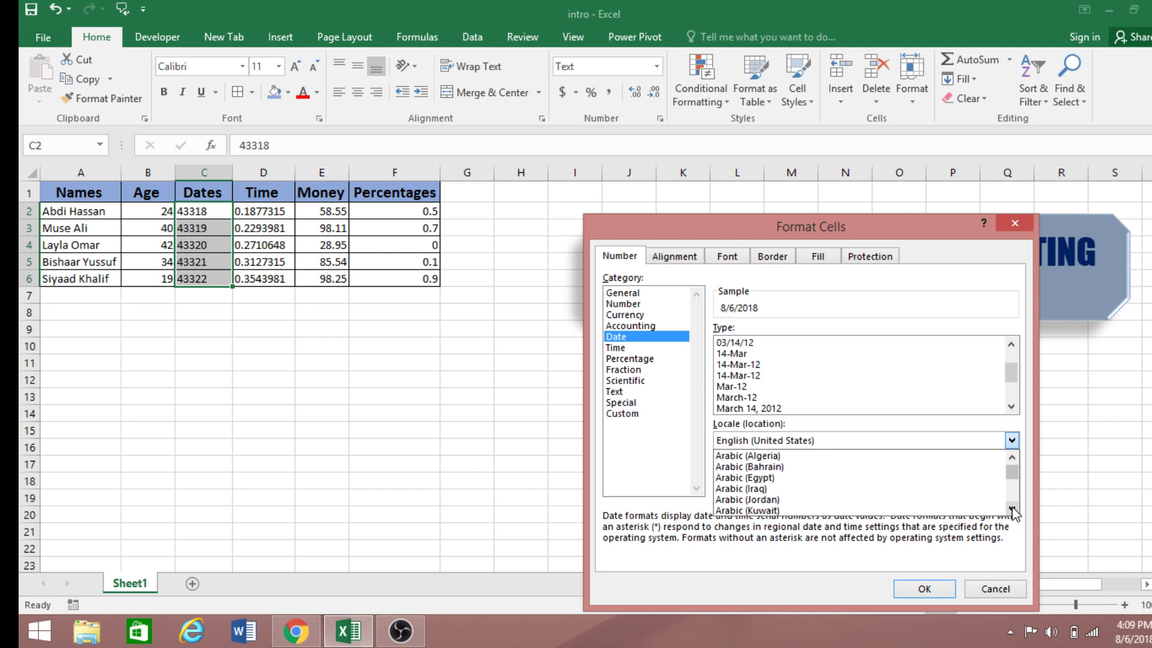
left_click(1013, 511)
left_click_drag(1013, 472, 1014, 458)
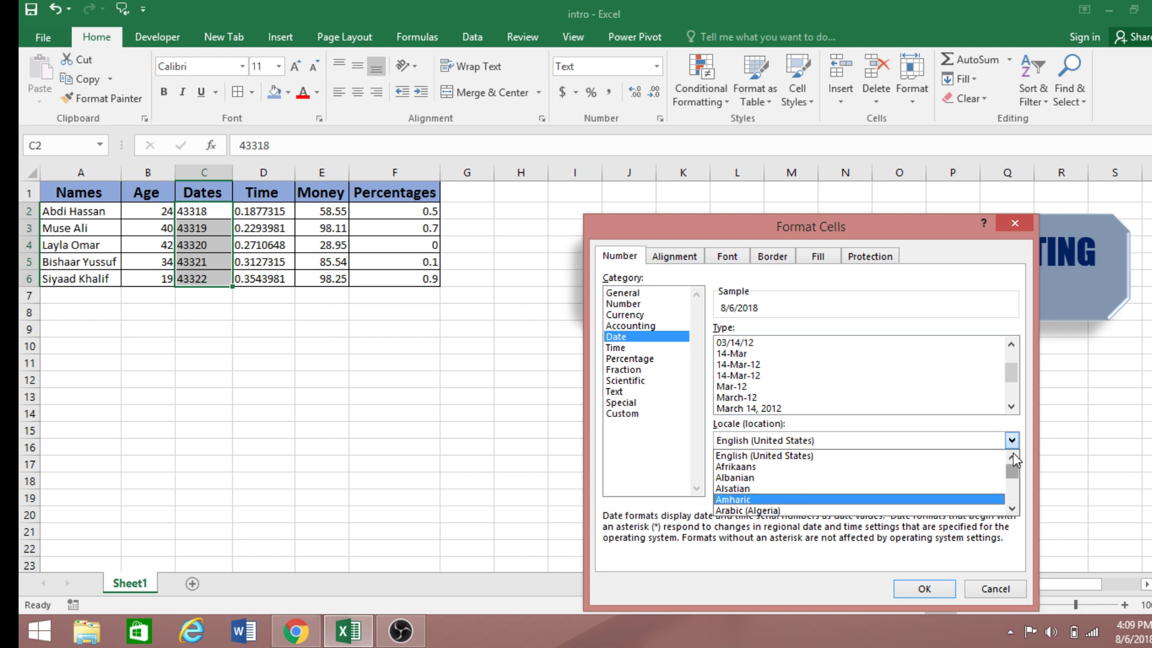
Format the Dates values in C2:C6 with the English (United Kingdom) locale and its last date type, 14 March 2012.
left_click(1011, 441)
left_click(1012, 440)
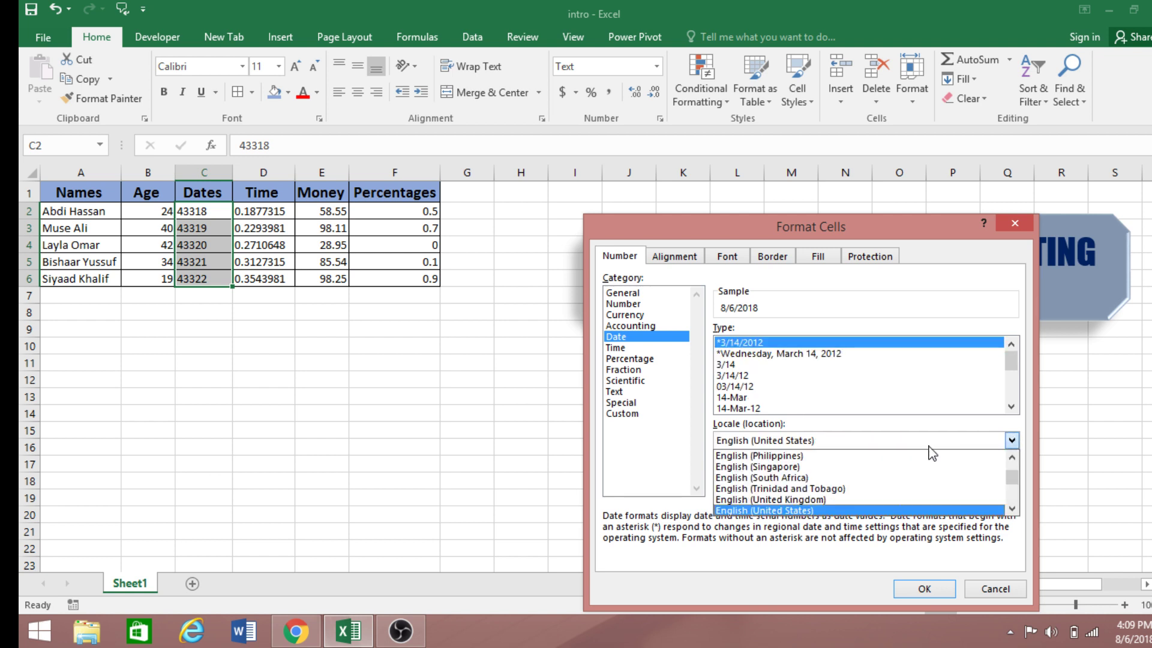
left_click(792, 501)
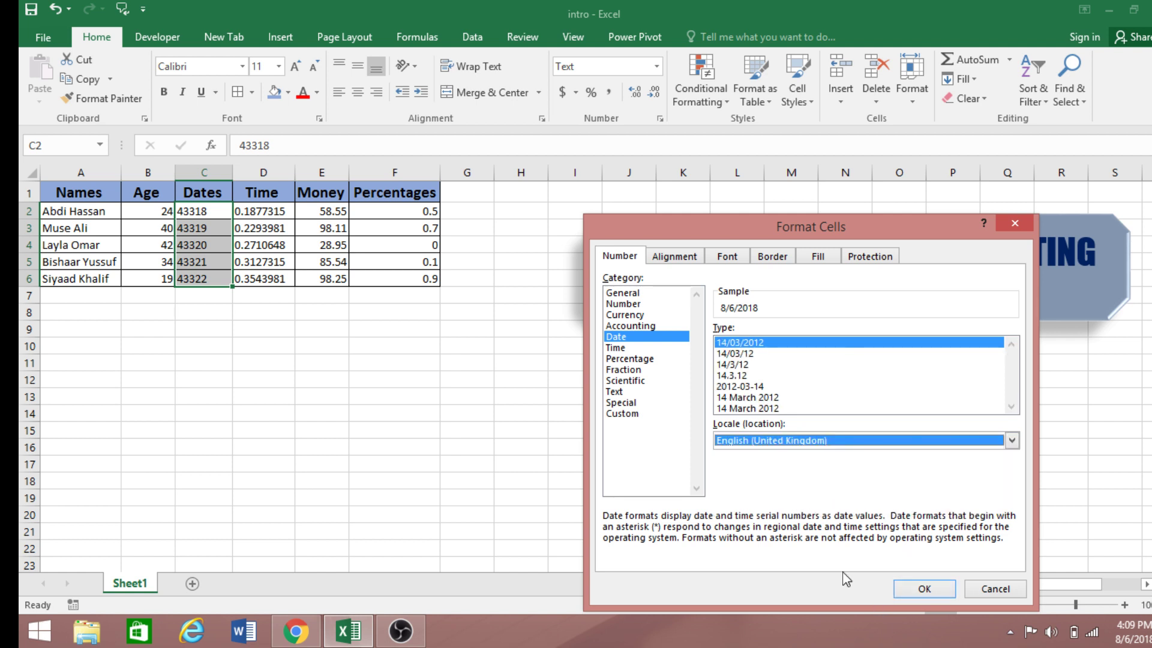
left_click(1007, 408)
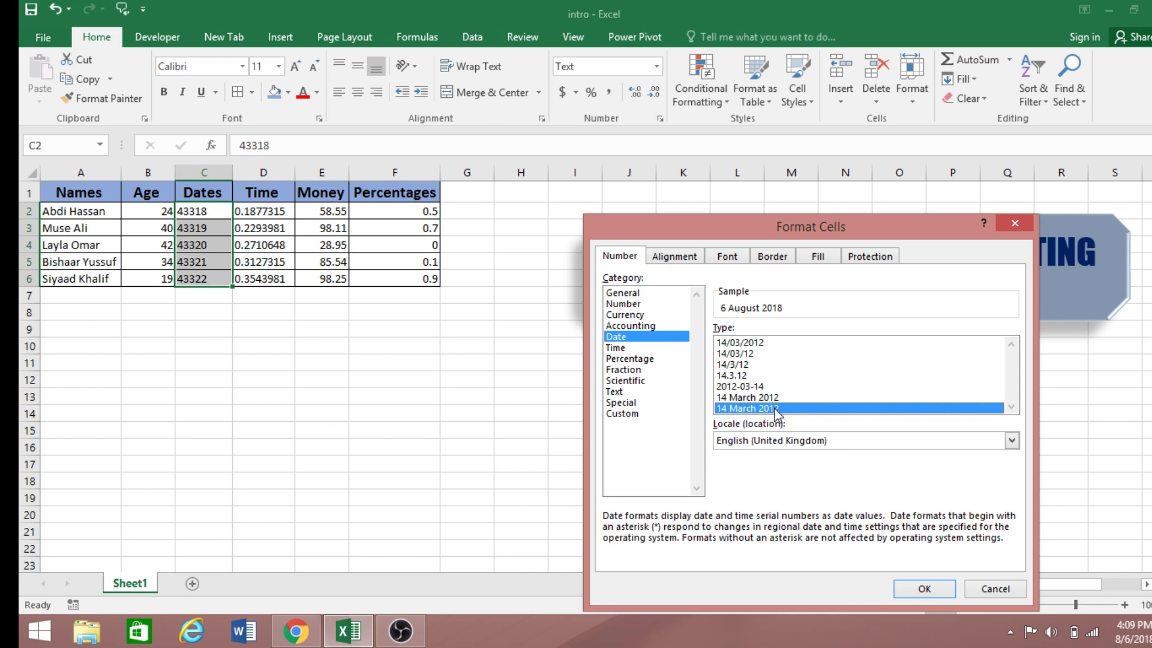
left_click(919, 589)
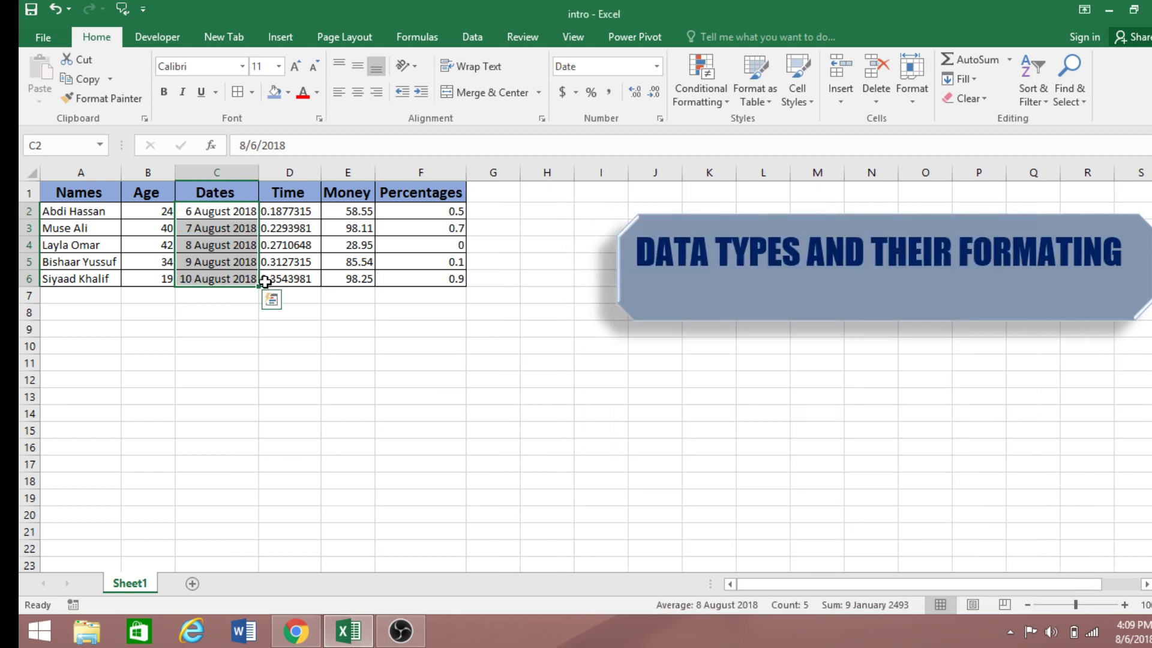
Examine the reformatted dates in C2:C6 and compare them with the unformatted values in the Time column.
left_click(223, 332)
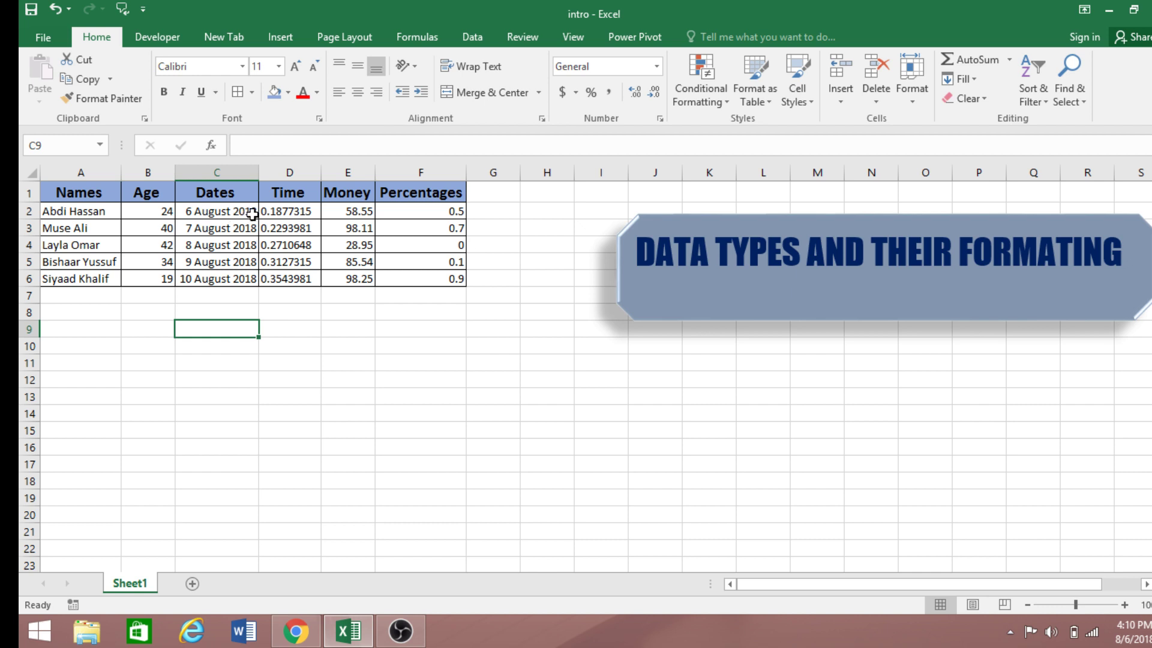
left_click_drag(258, 363, 258, 347)
left_click(232, 247)
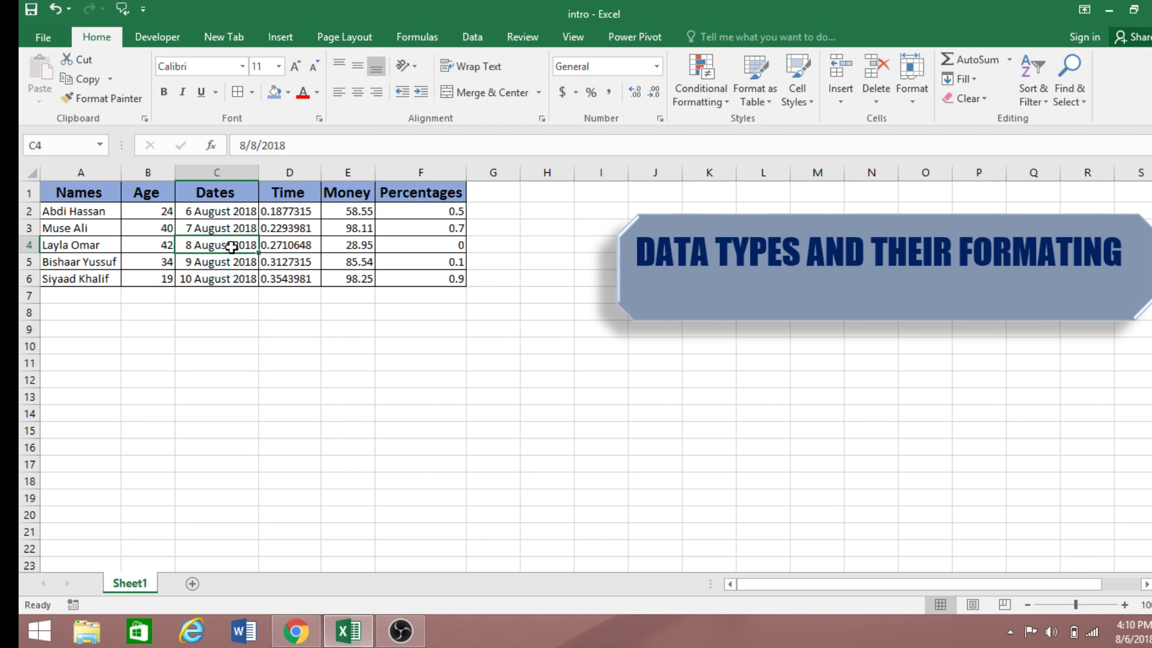
left_click(233, 213)
left_click_drag(232, 225, 235, 278)
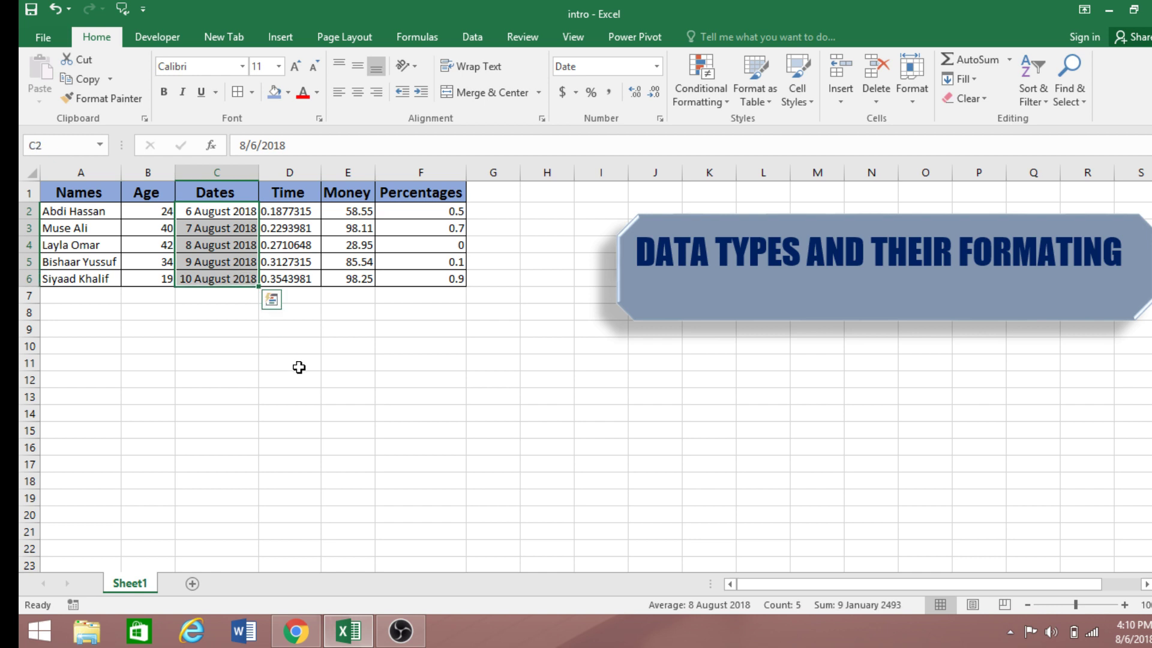
left_click(295, 217)
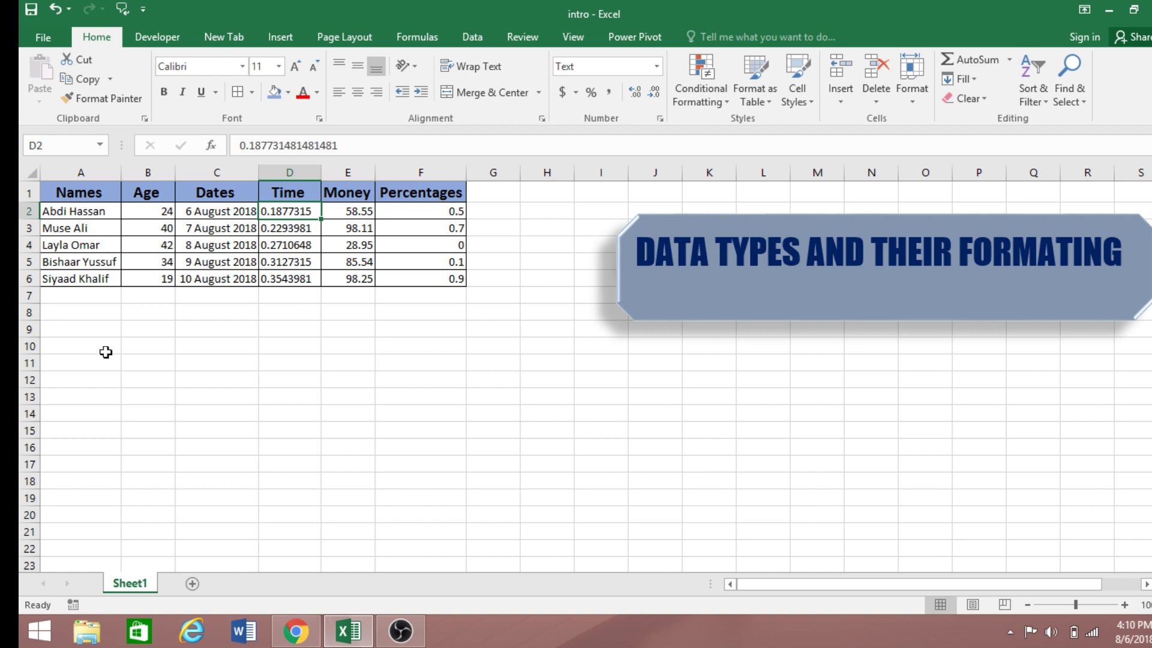
left_click(289, 243)
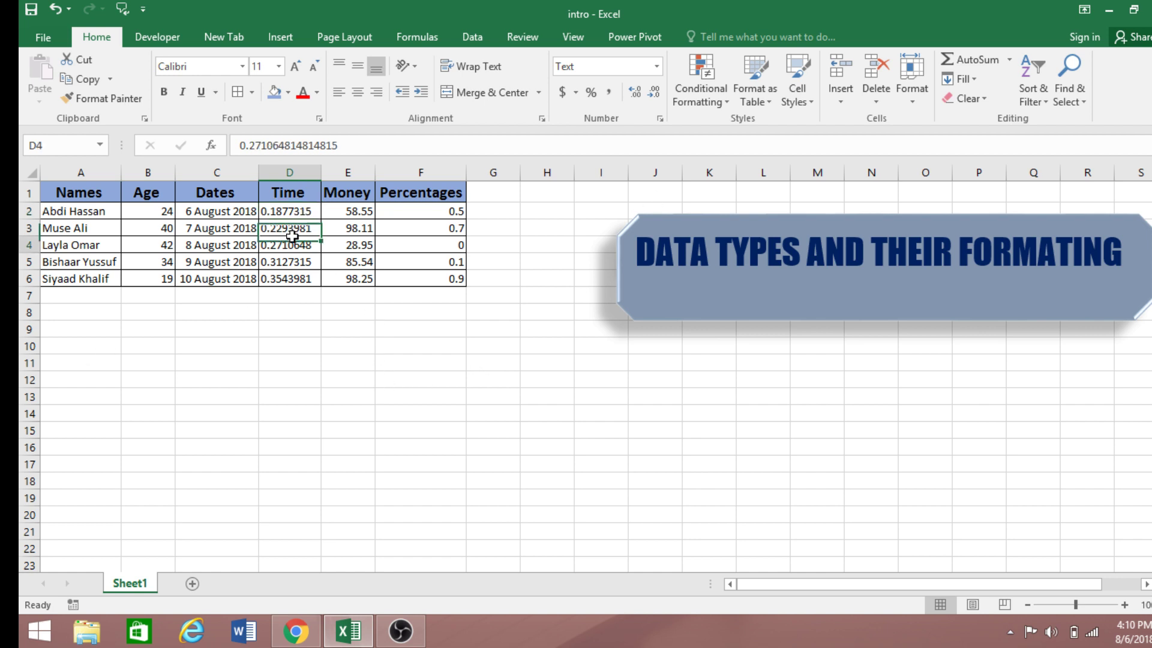
left_click(246, 229)
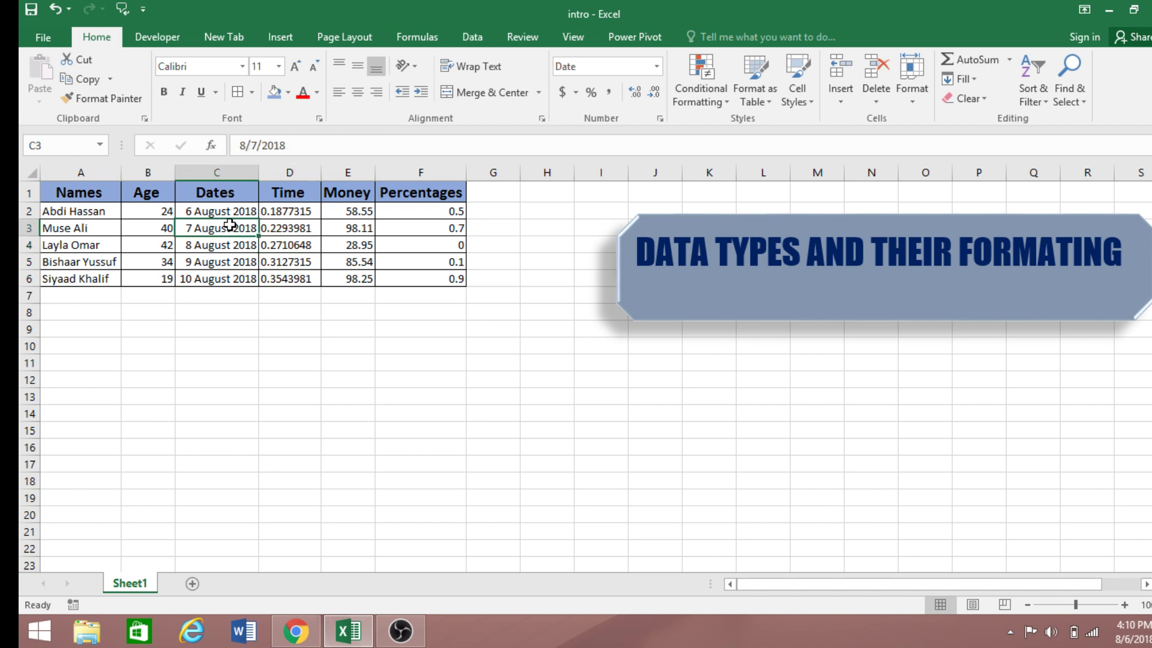
left_click(307, 210)
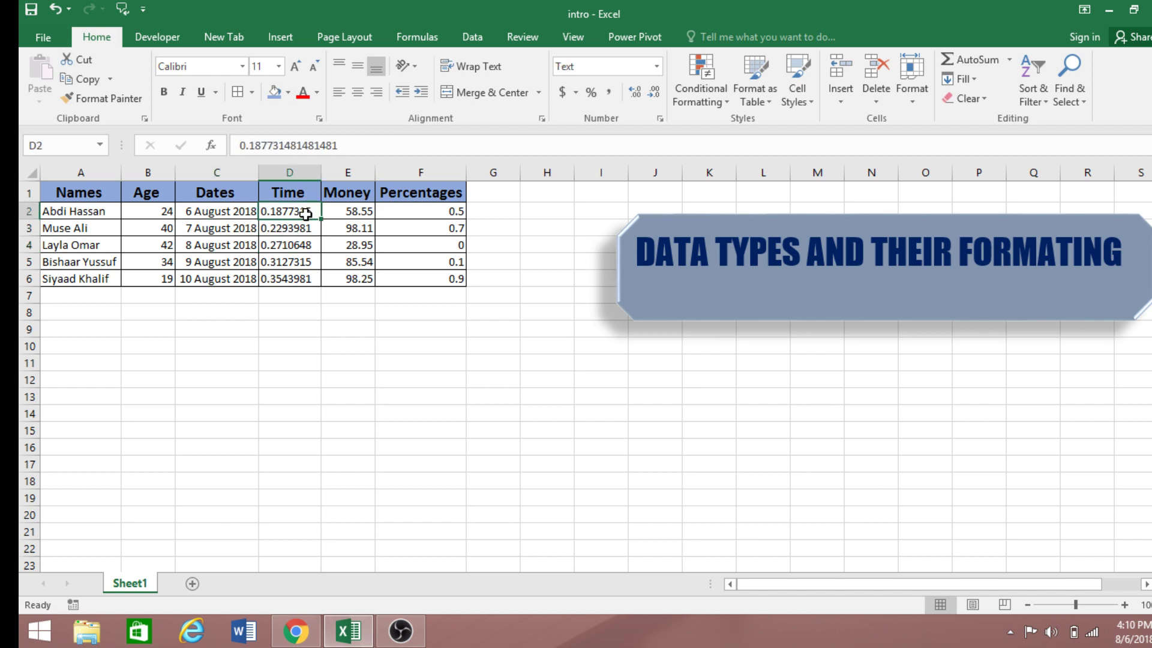
left_click(300, 227)
Format the Time values in D2:D6 as Time with the English (United Kingdom) locale and the type 1:30:55 PM.
left_click_drag(303, 213, 312, 280)
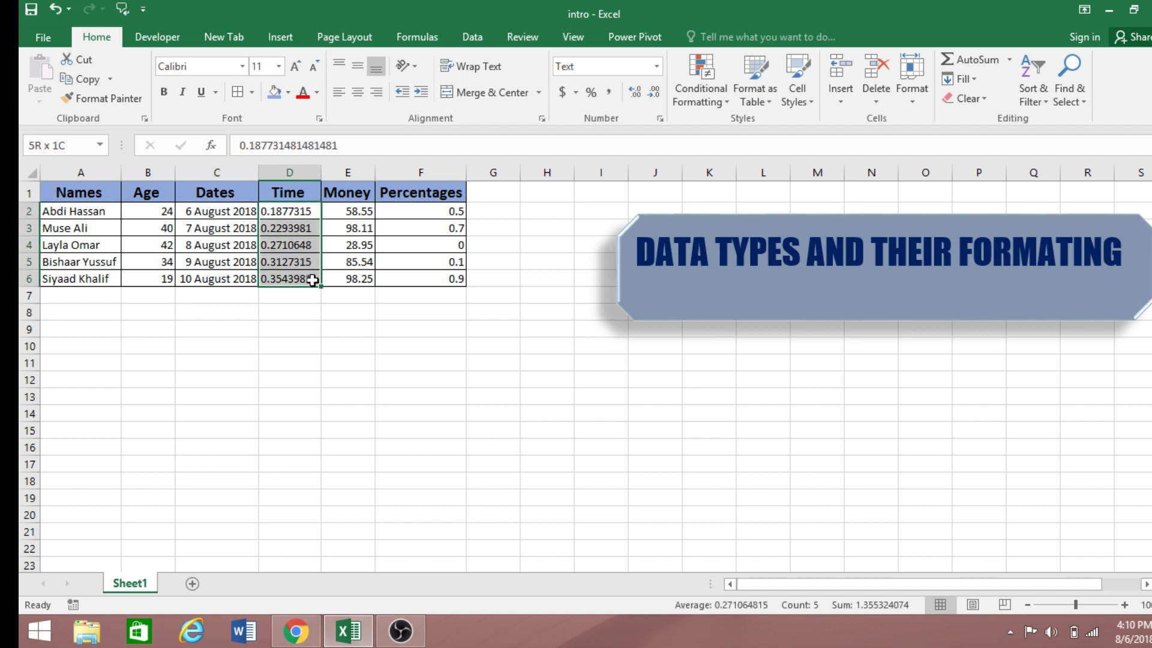
left_click(661, 119)
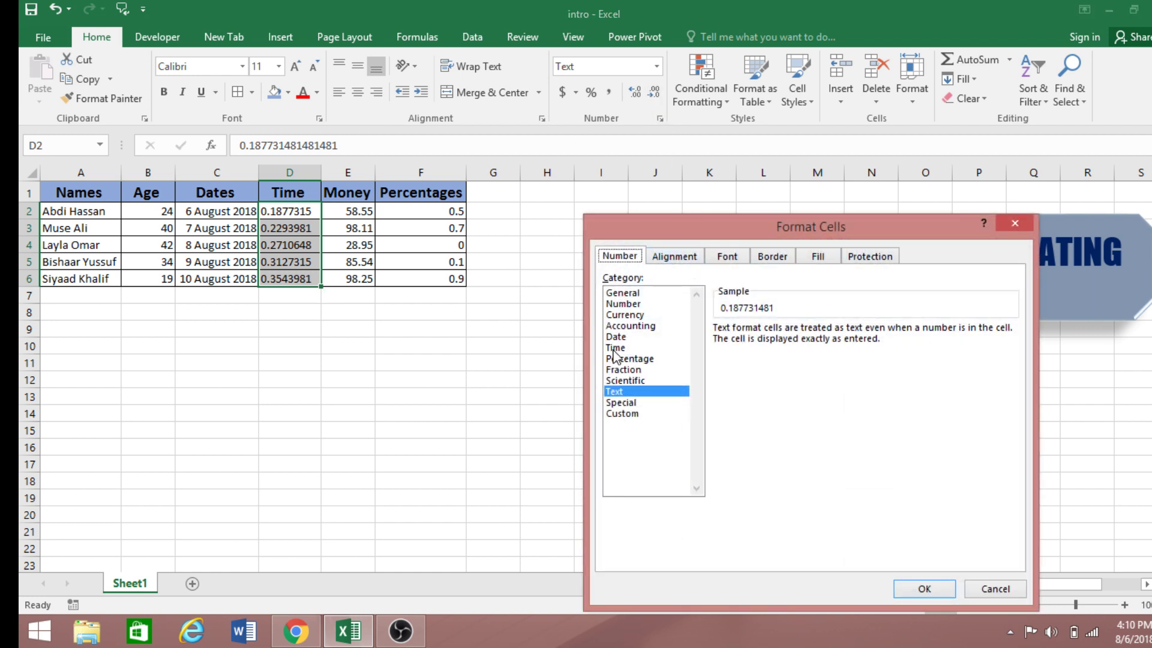
left_click(614, 347)
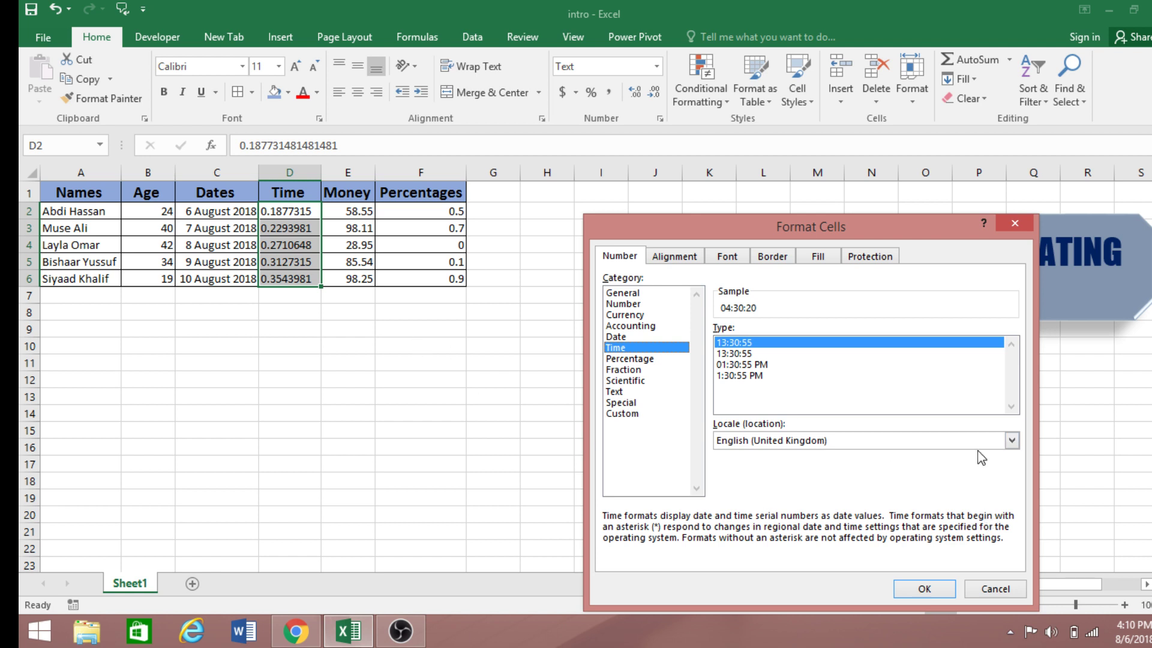
left_click(1012, 441)
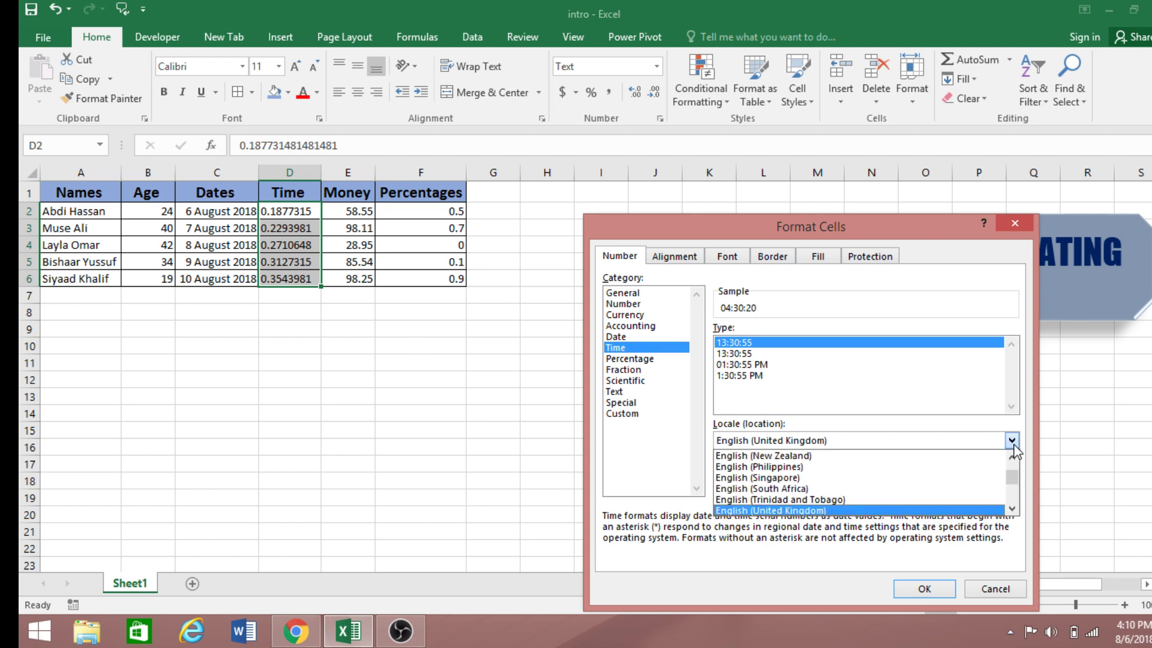
left_click(780, 511)
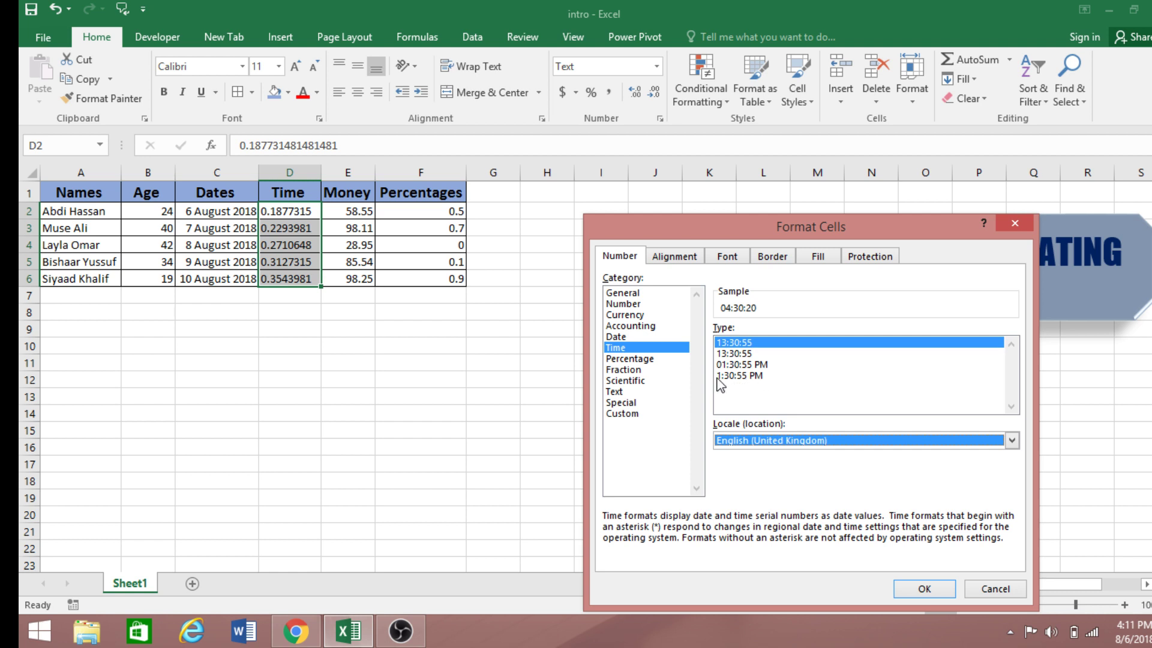
left_click(728, 376)
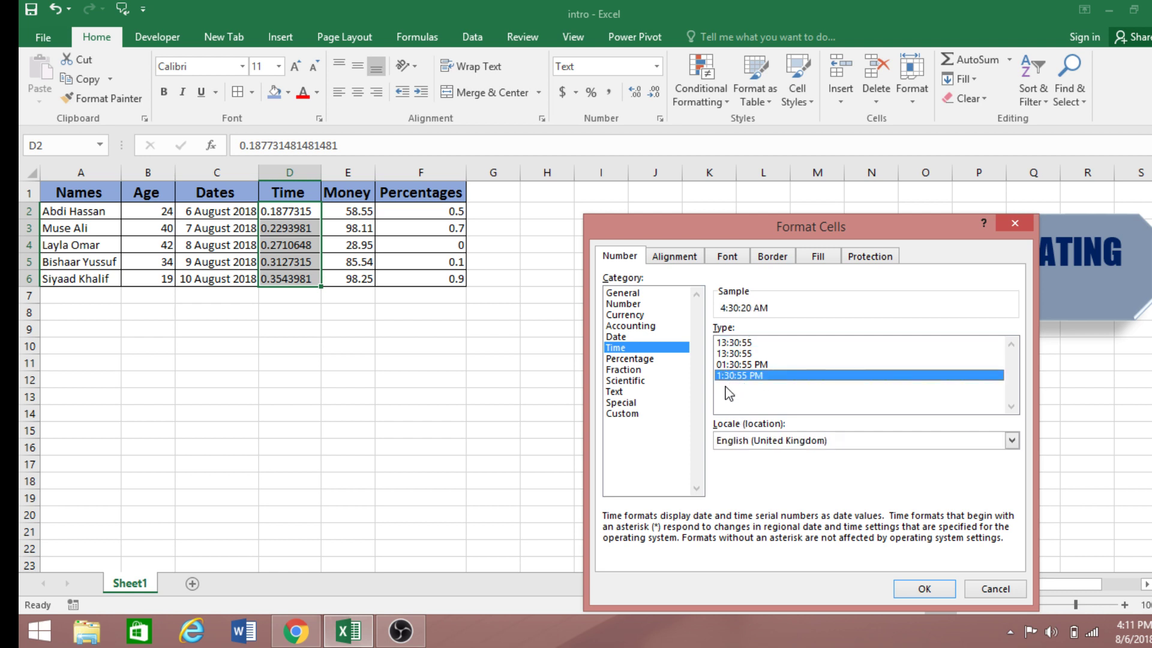
left_click(923, 588)
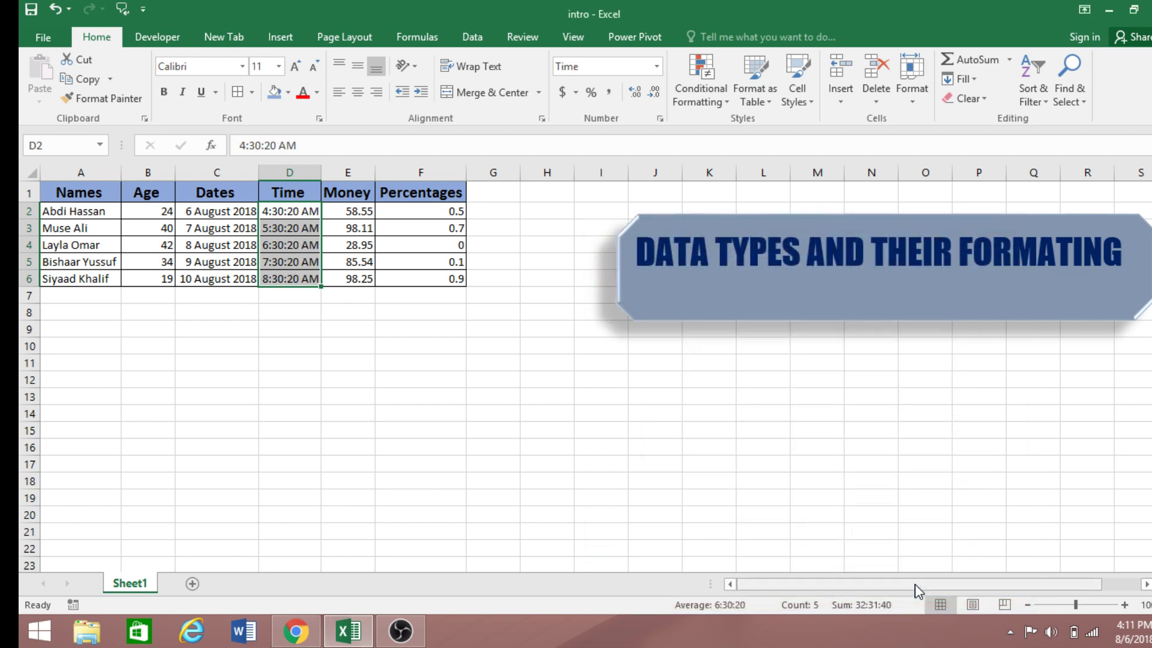
left_click(296, 309)
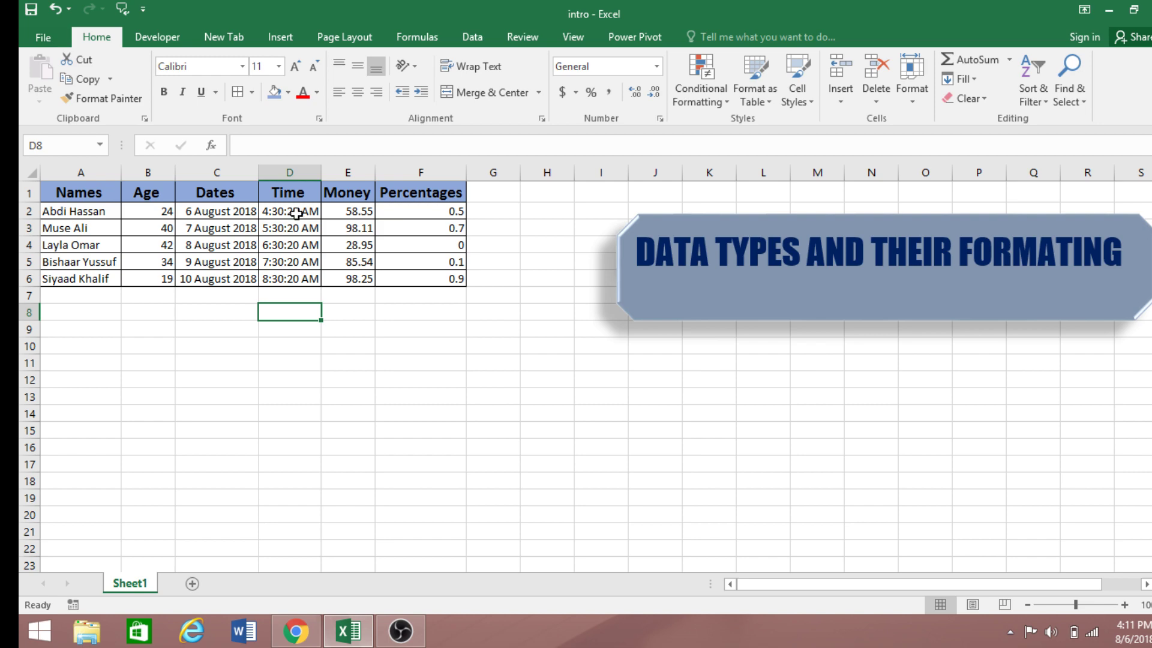
Change the time format of D2:D6 to the English (United States) locale with the type 1:30 PM.
left_click_drag(298, 214, 305, 271)
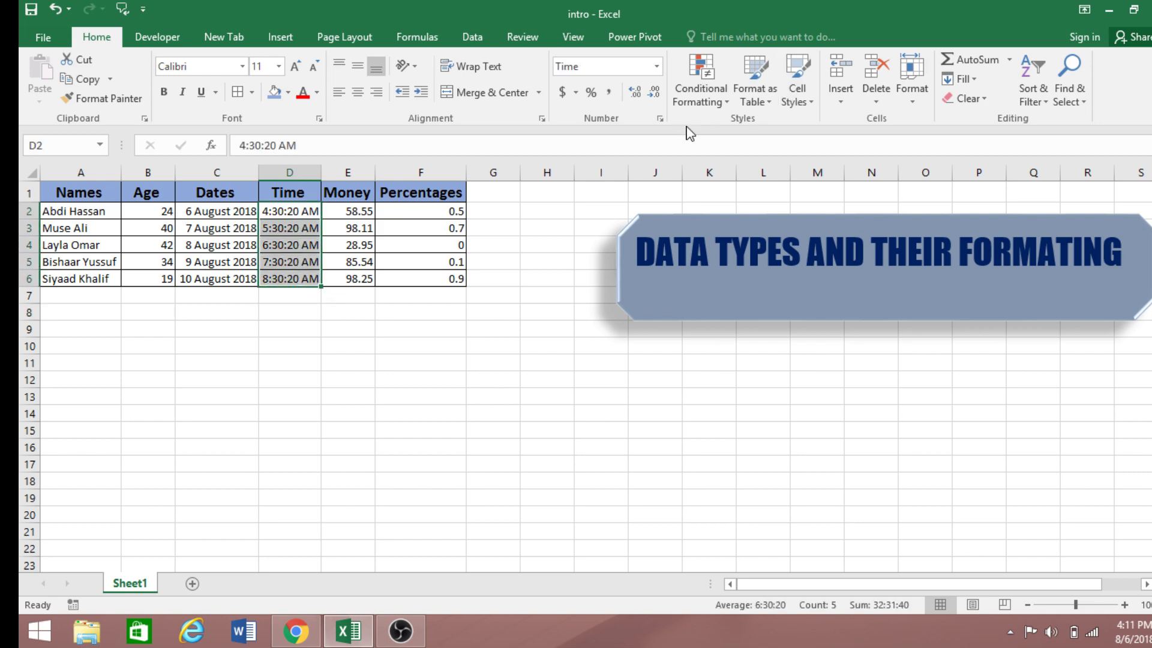
left_click(659, 118)
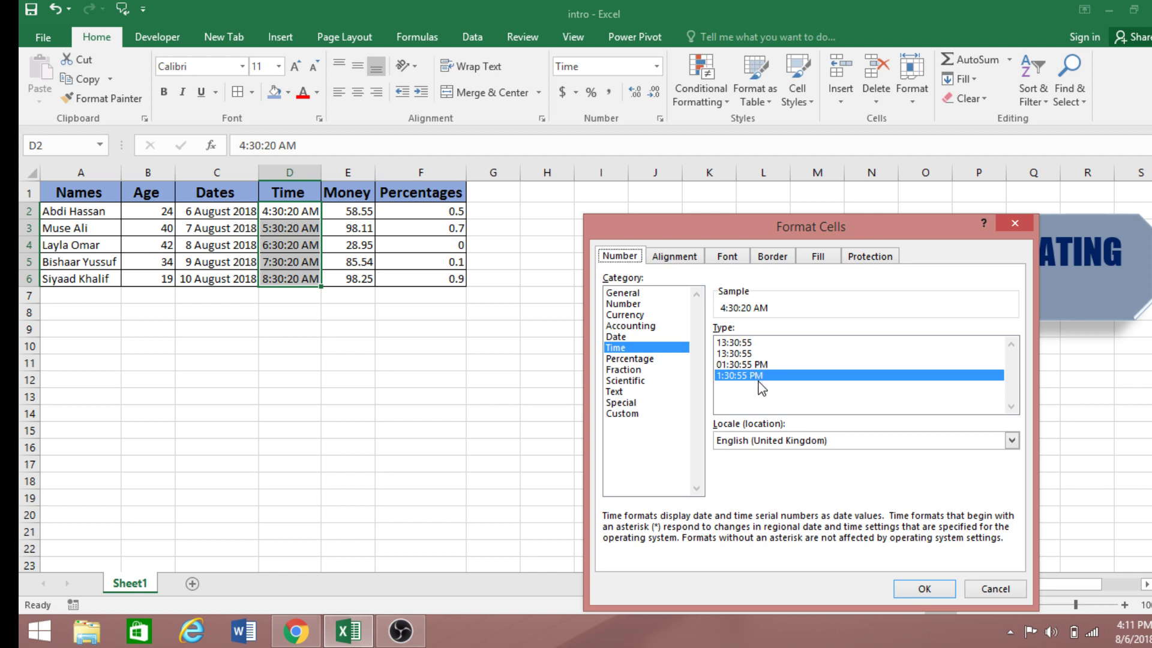
left_click(1012, 442)
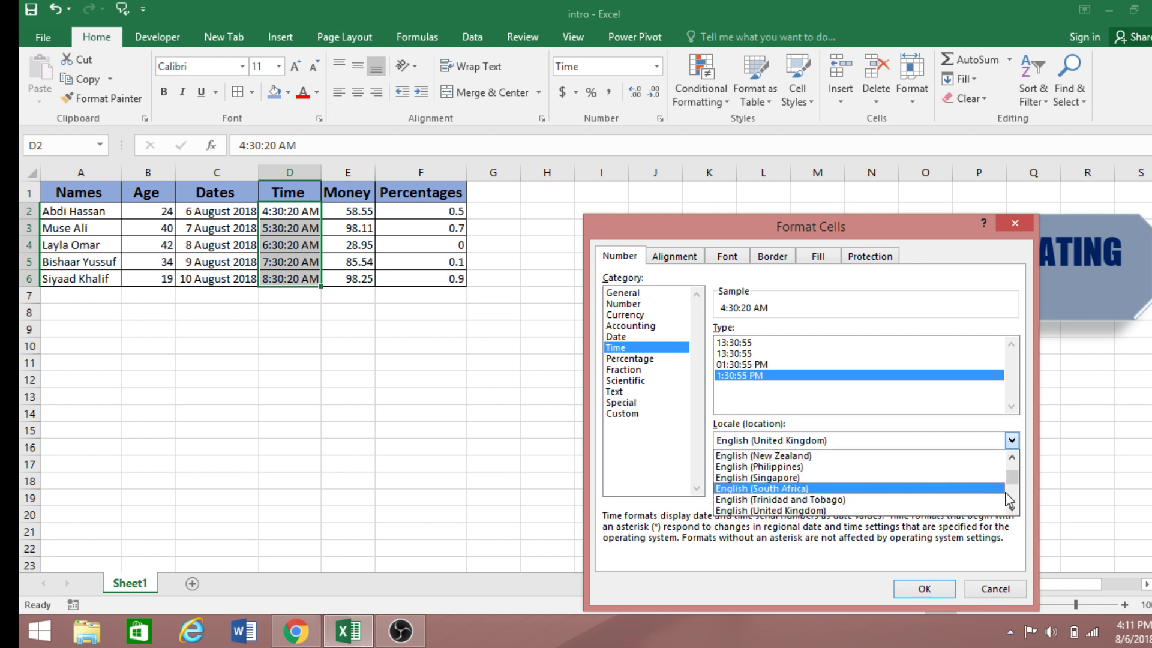
left_click(1012, 510)
left_click(1012, 510)
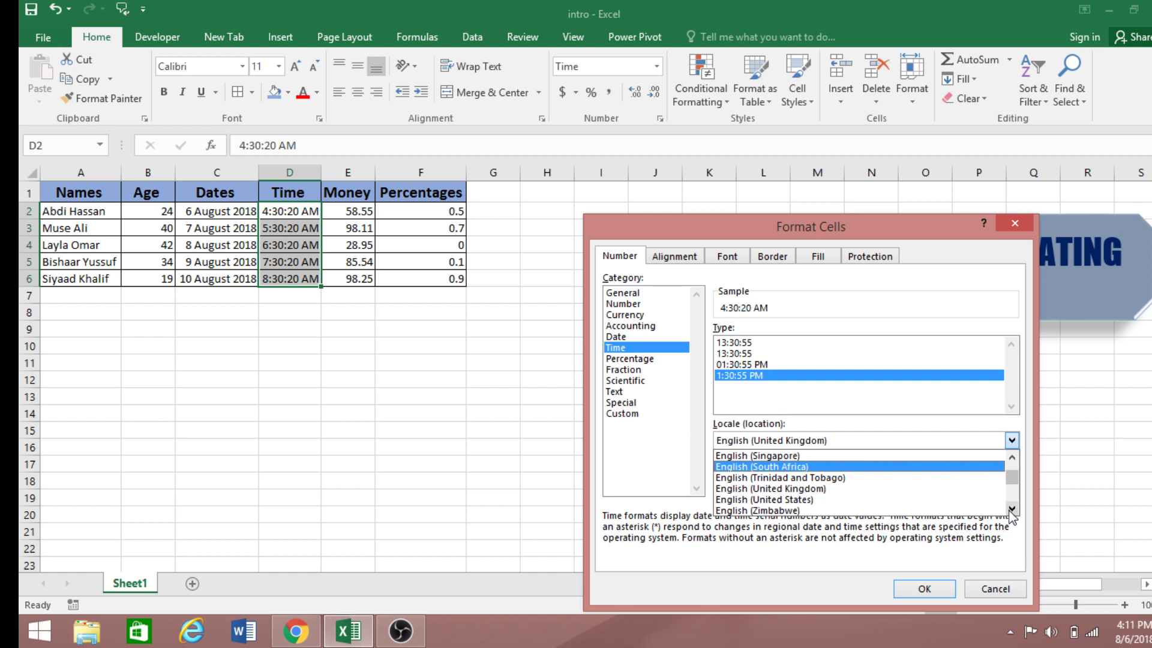
left_click(765, 500)
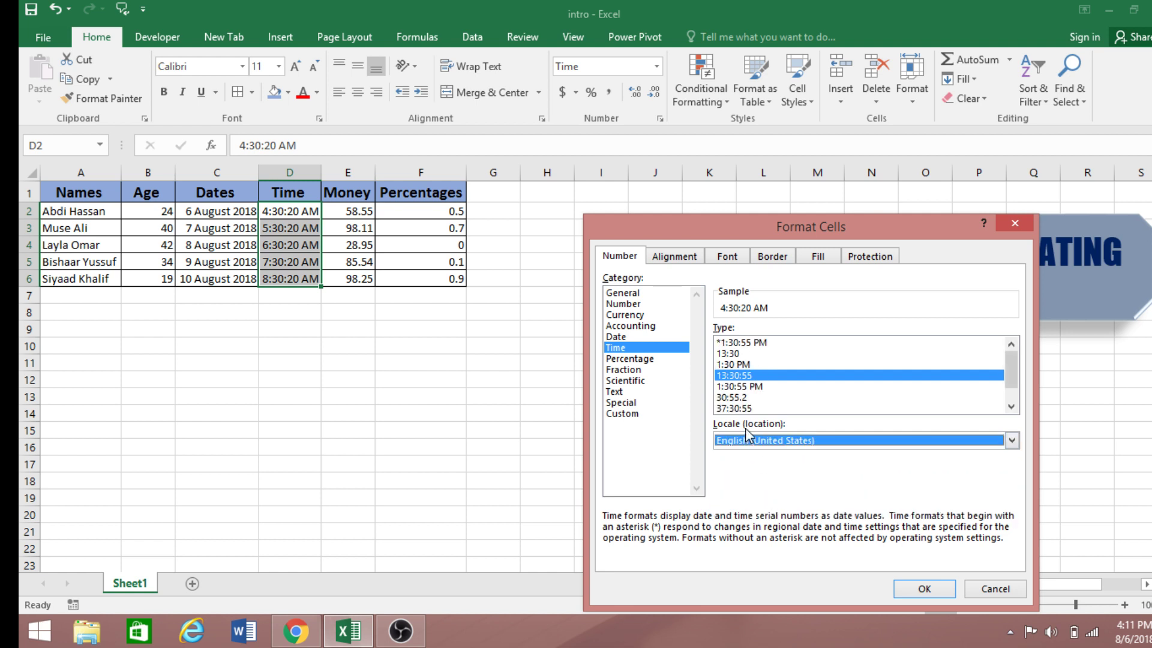
left_click(731, 364)
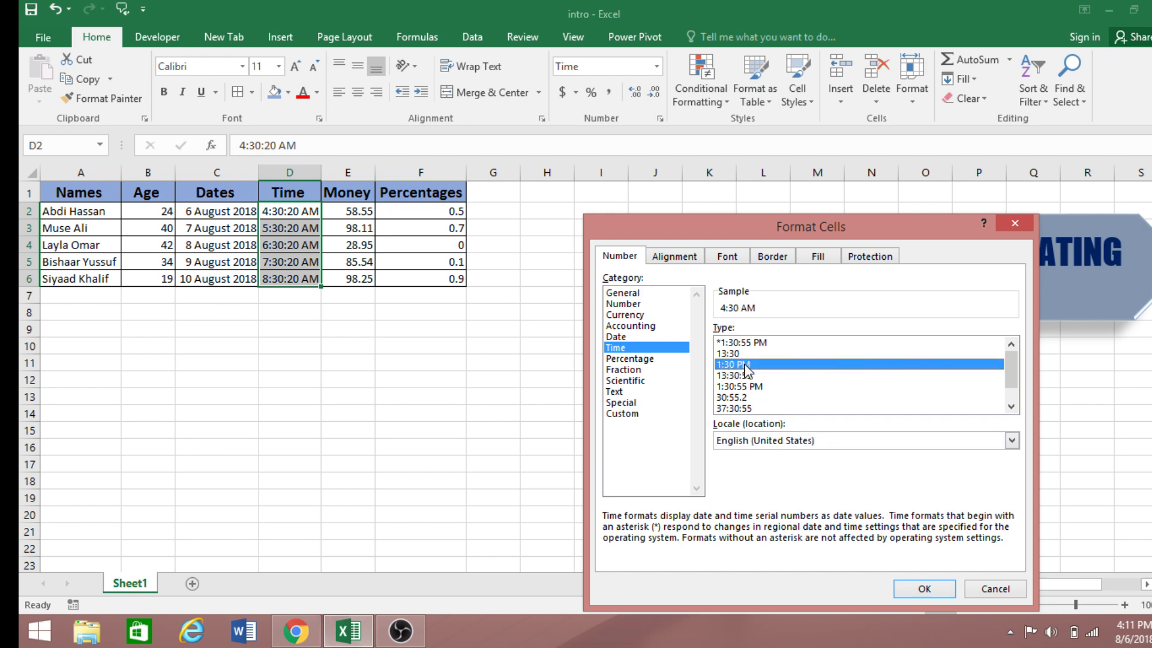
left_click(924, 589)
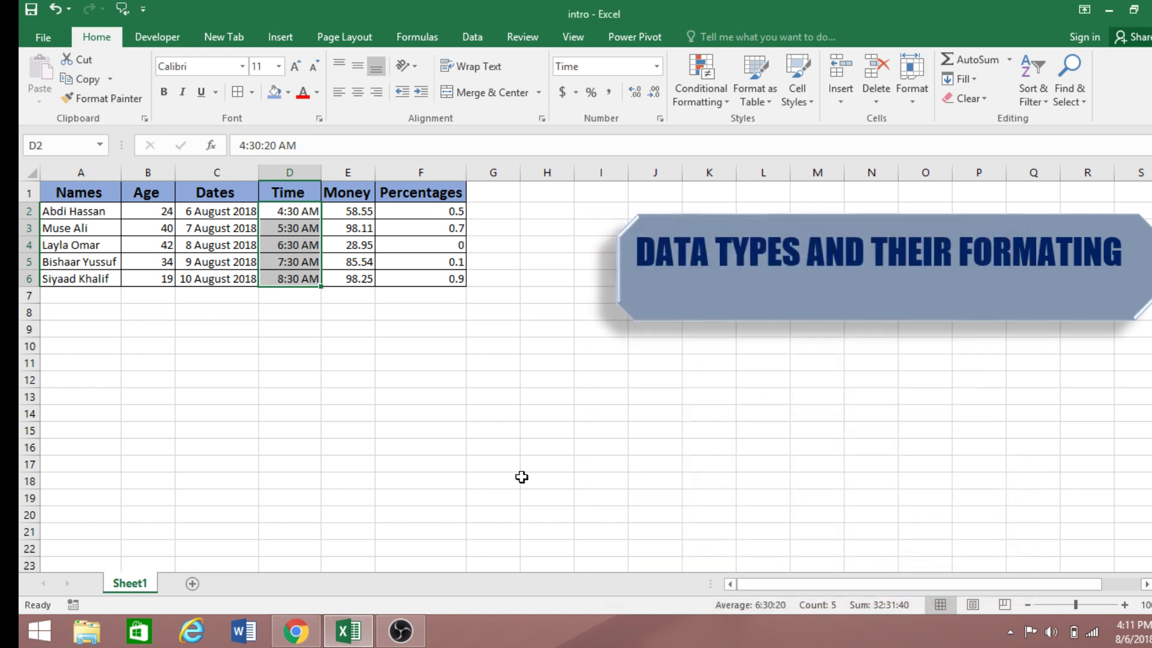
left_click(289, 242)
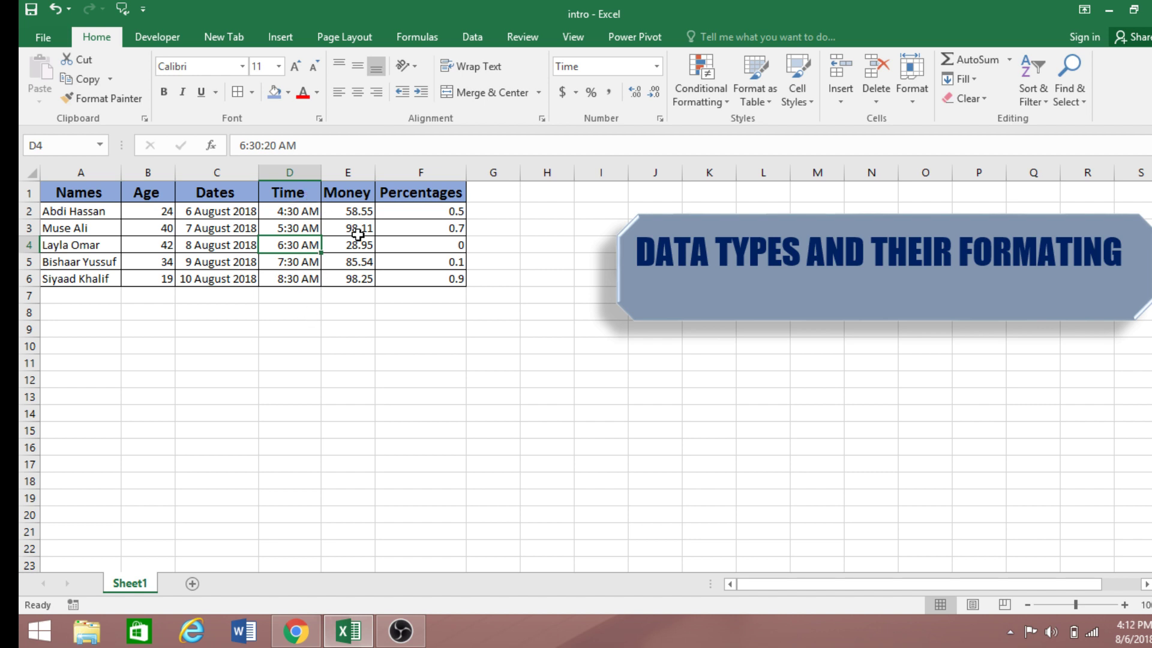
left_click(368, 342)
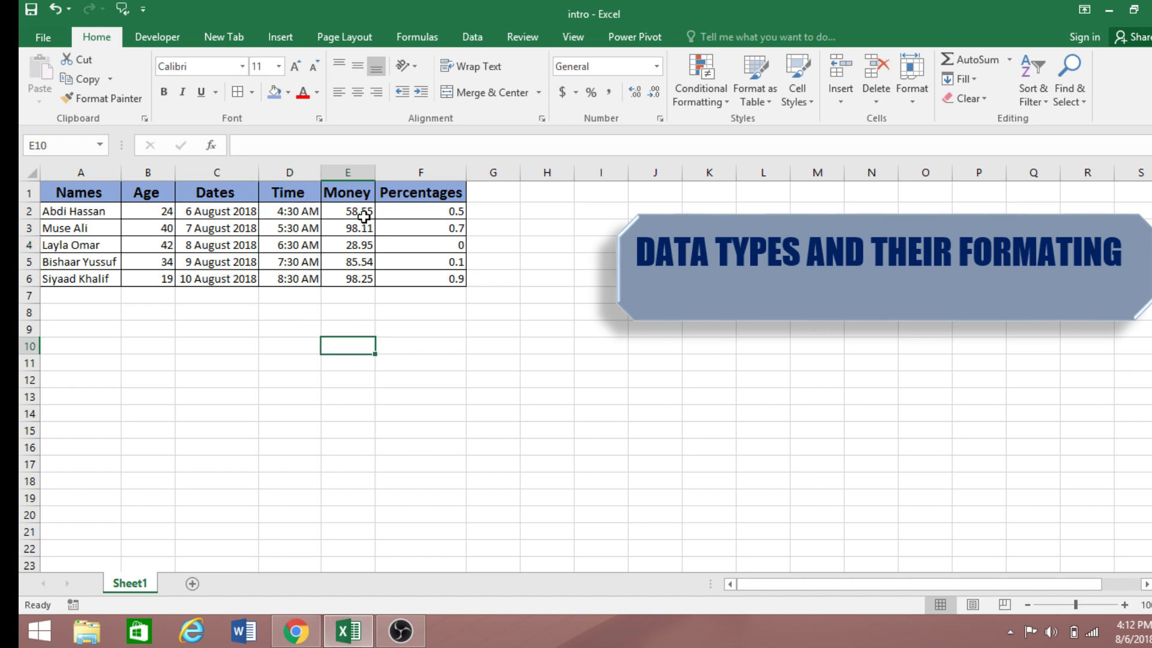
left_click_drag(365, 215, 367, 279)
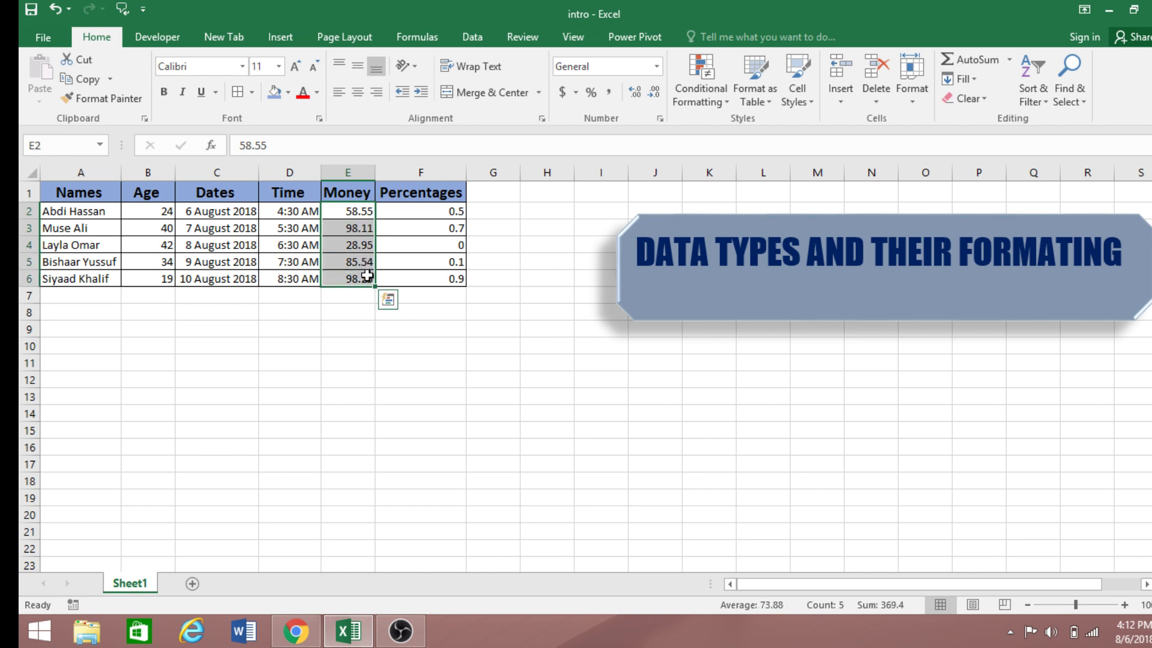
left_click(363, 342)
left_click_drag(358, 210, 368, 278)
left_click(367, 356)
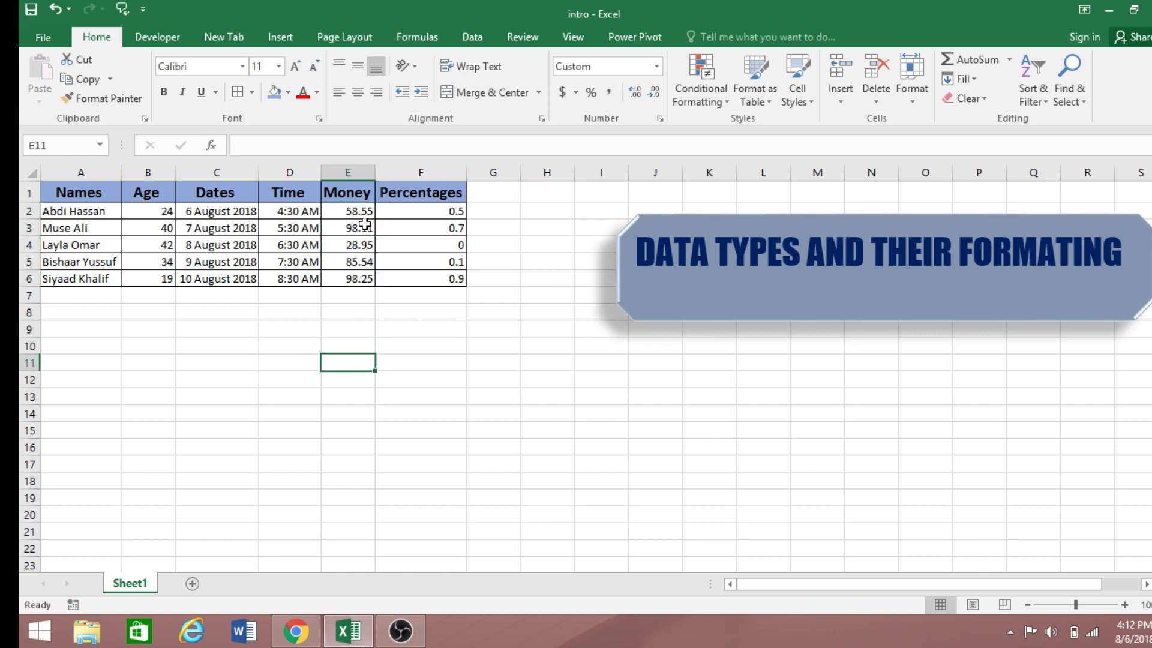
Format the Money values in E2:E6 as Currency with the $ symbol and two decimal places.
left_click_drag(365, 213, 364, 278)
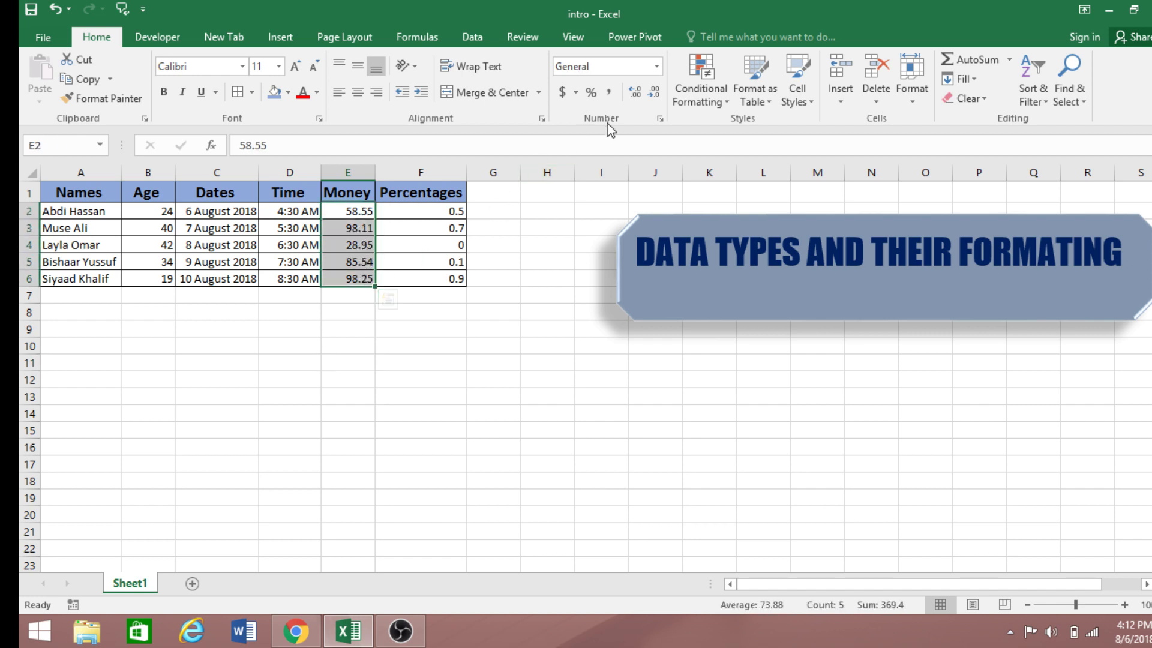
left_click(660, 120)
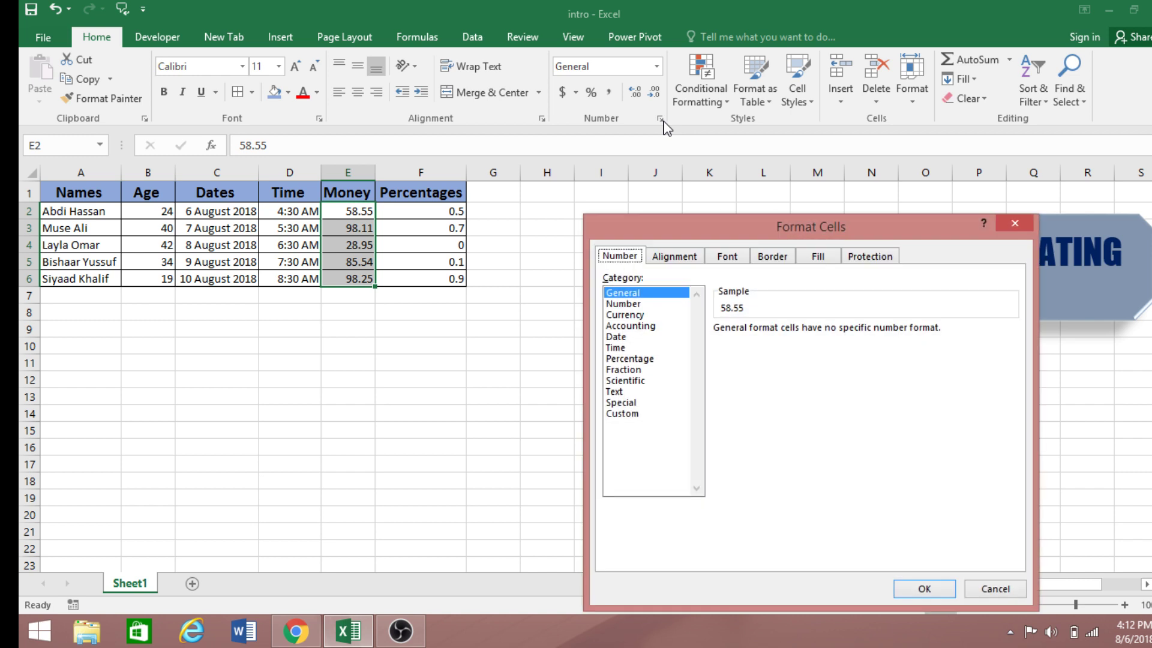
left_click(625, 314)
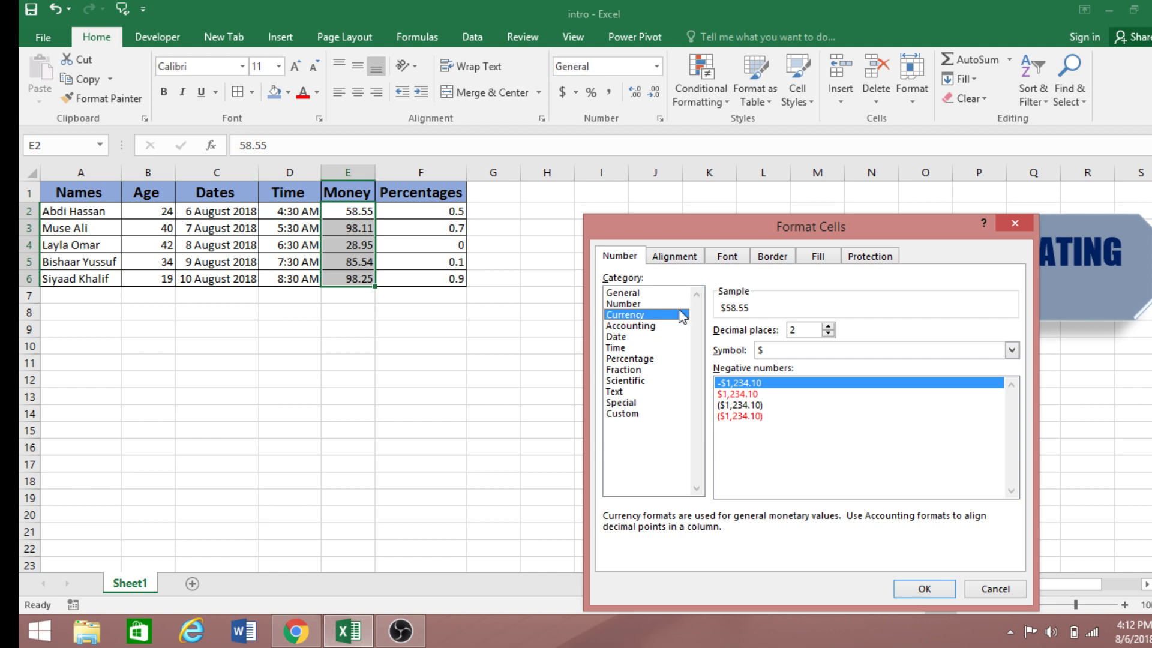
left_click(1012, 350)
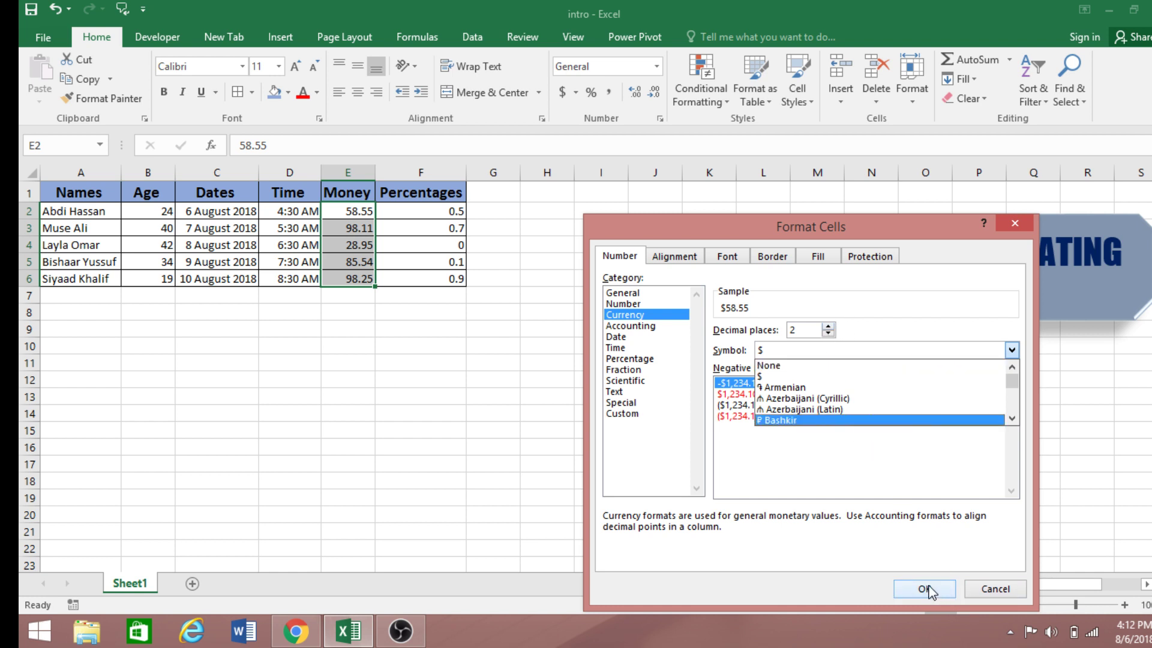
left_click(763, 376)
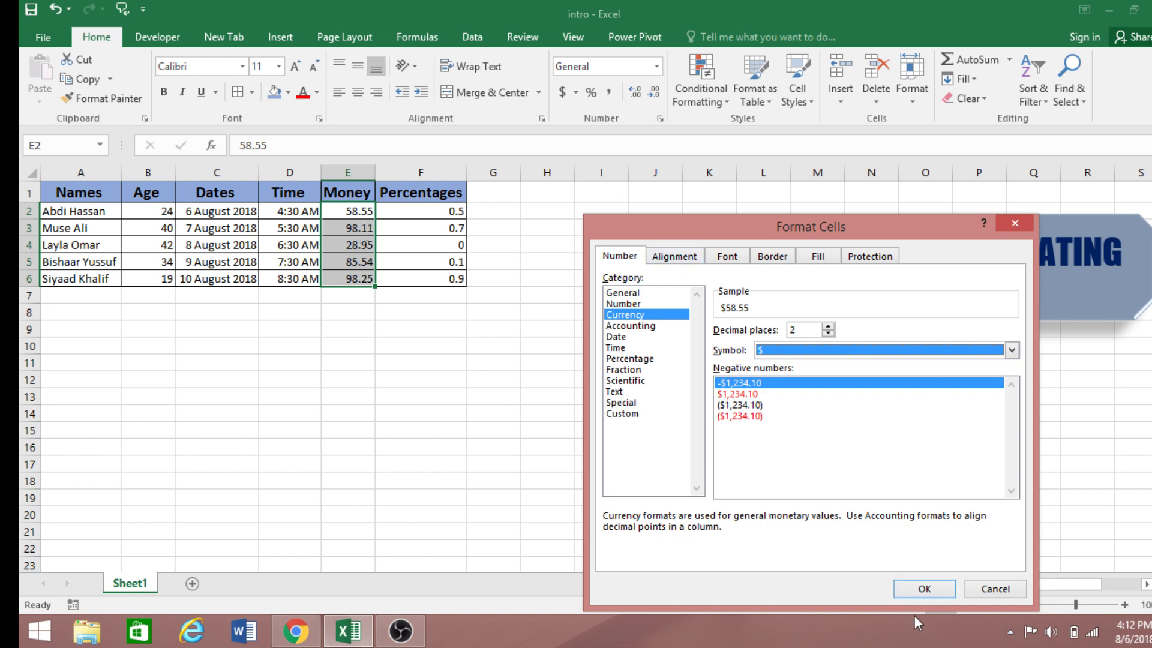
left_click(924, 588)
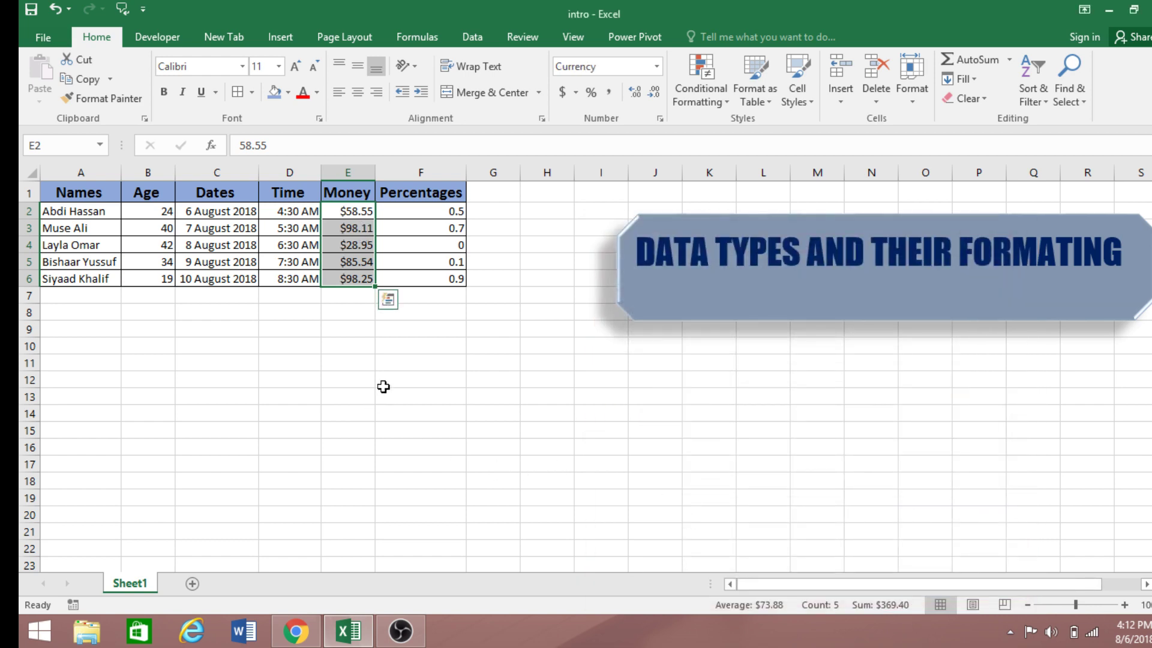
left_click(360, 340)
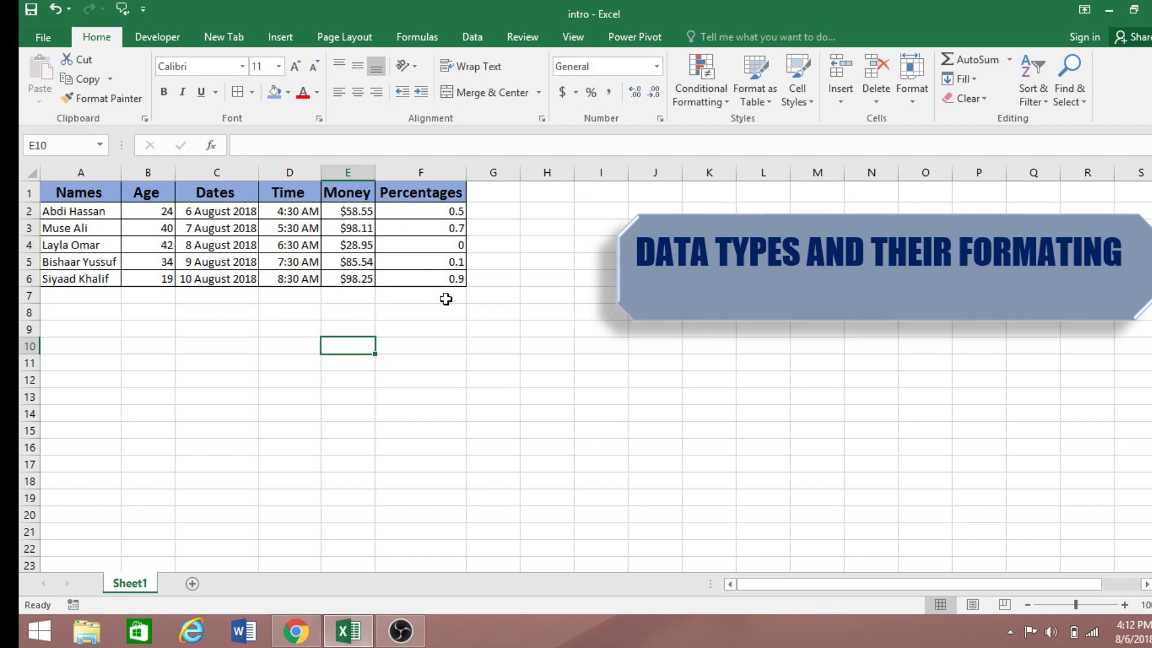
left_click(377, 330)
left_click_drag(278, 378, 282, 363)
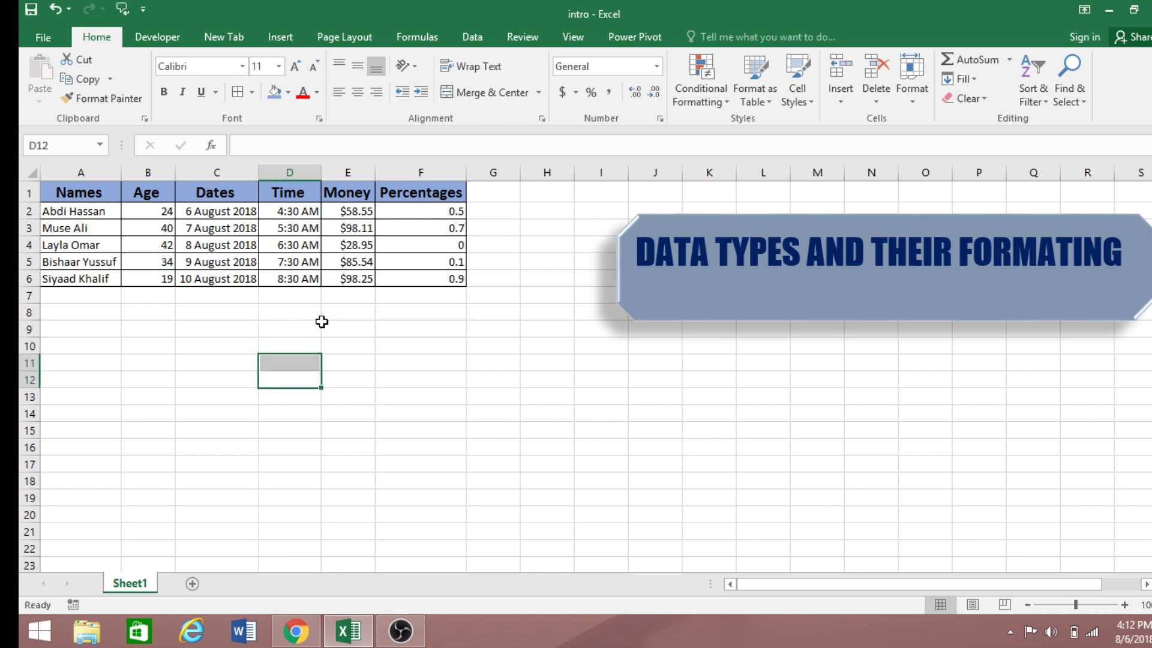
Format the Percentages values in F2:F6 as Percentage with 0 decimal places.
left_click_drag(458, 212, 462, 276)
left_click(462, 345)
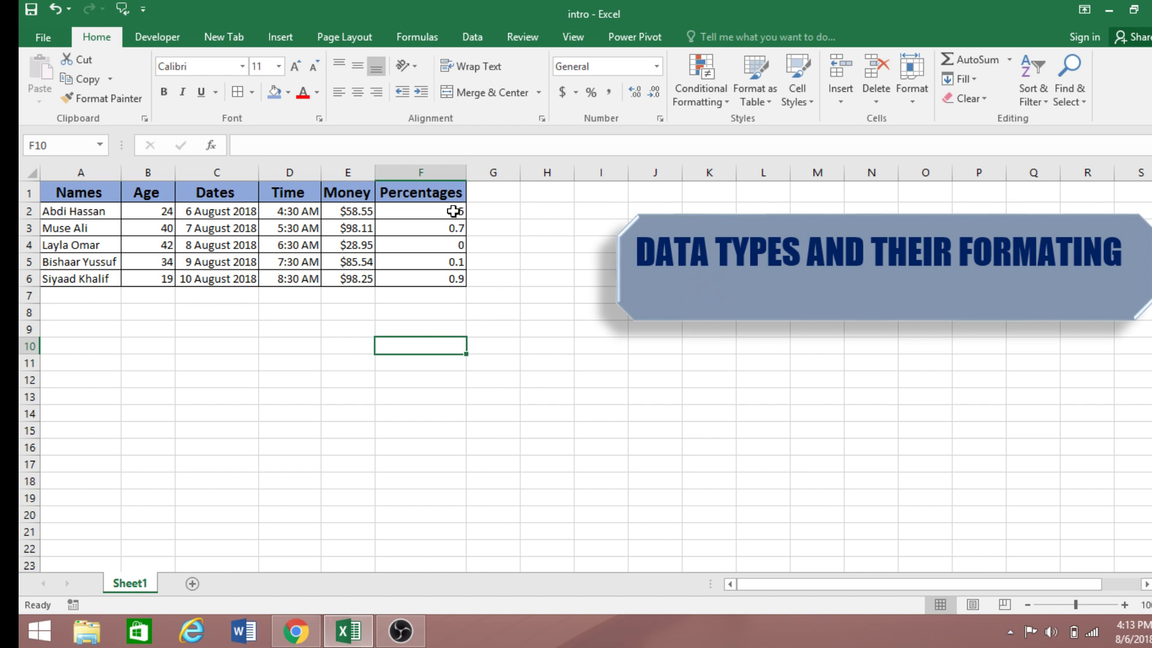
left_click_drag(453, 211, 453, 279)
left_click(659, 119)
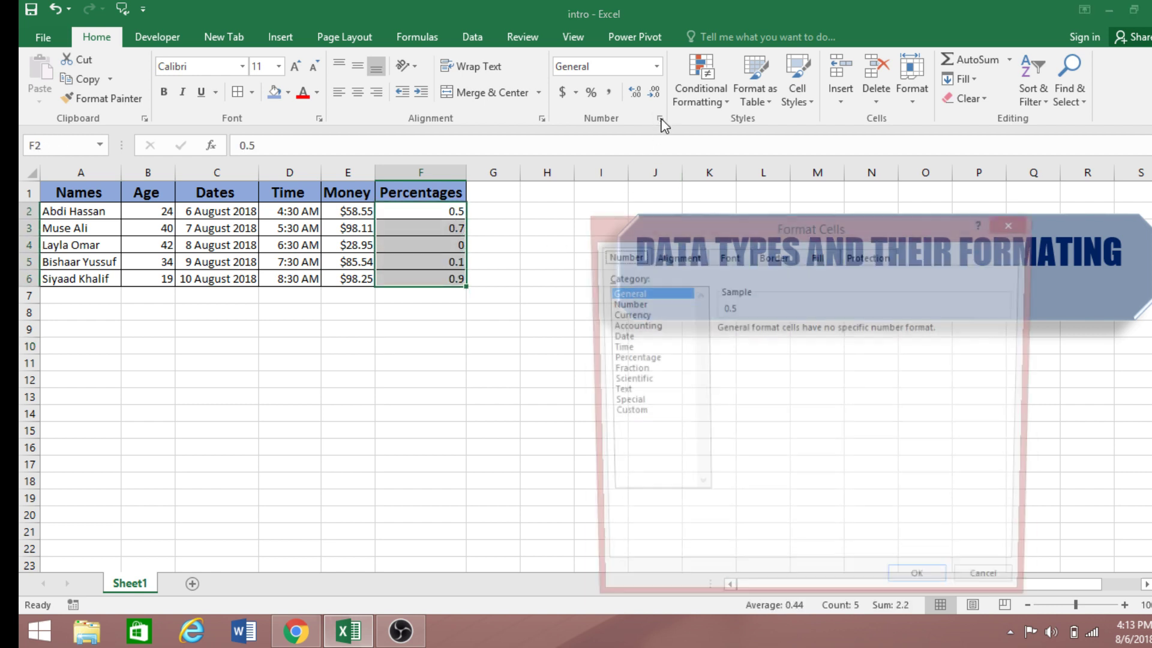
left_click(627, 359)
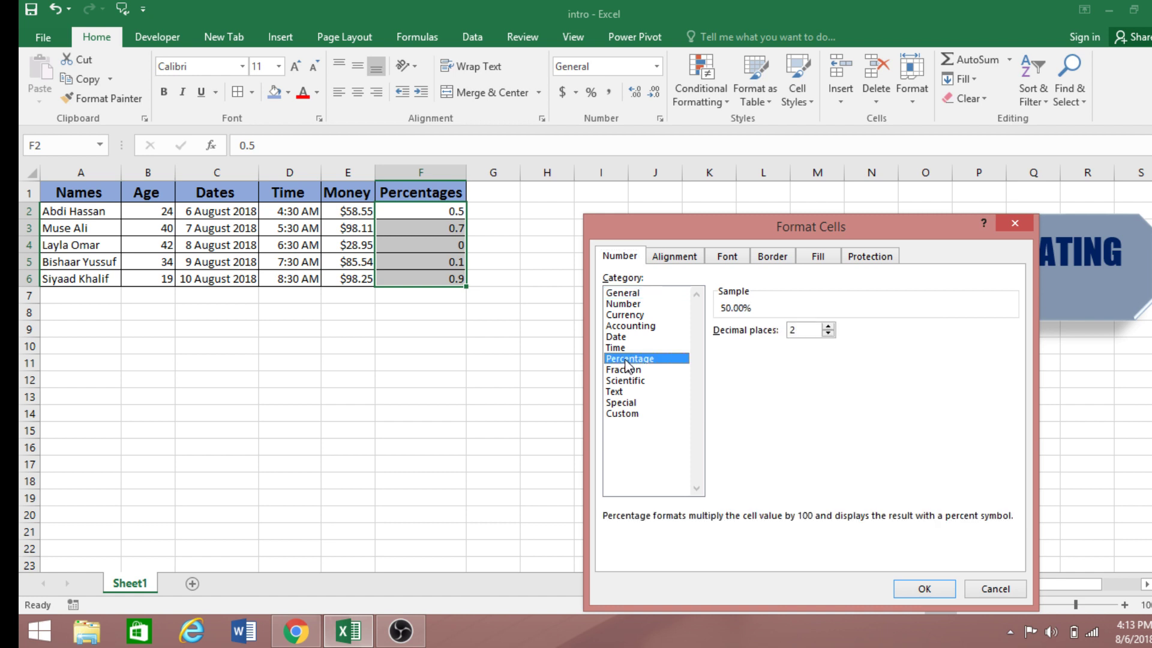
left_click(828, 334)
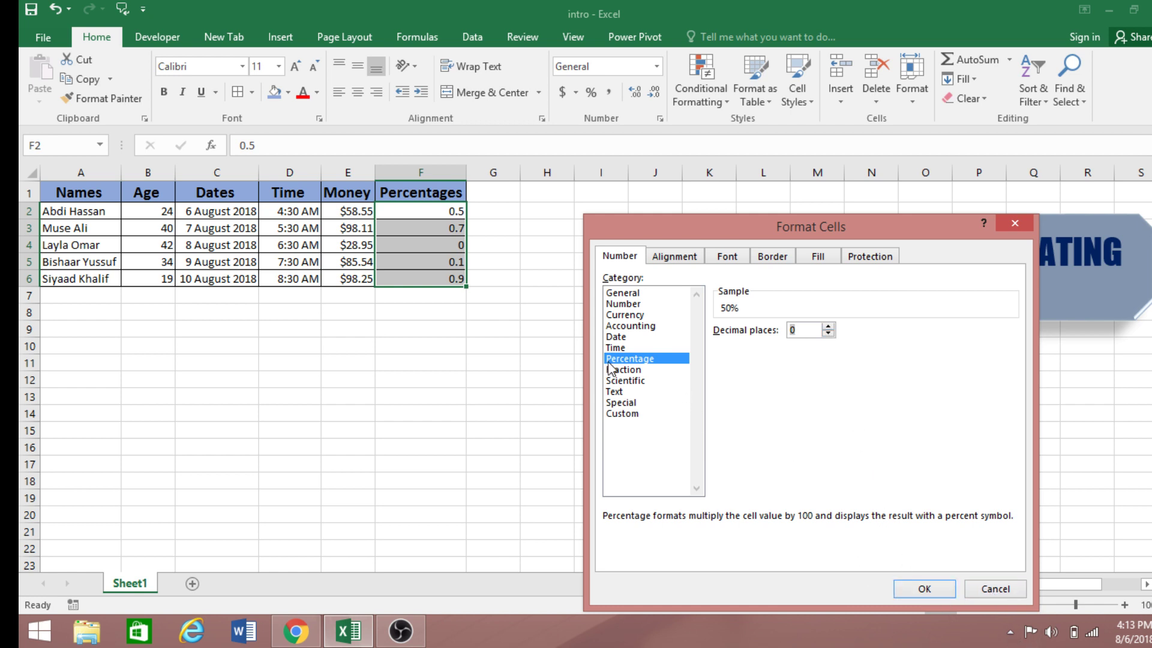
left_click(924, 590)
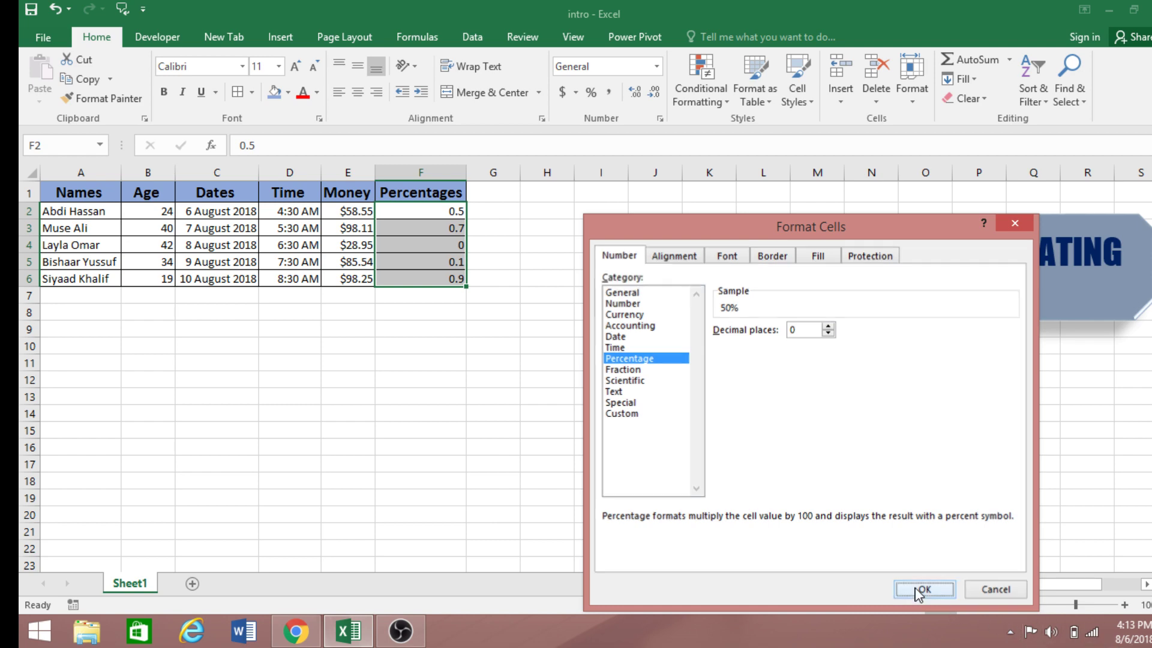
left_click(410, 382)
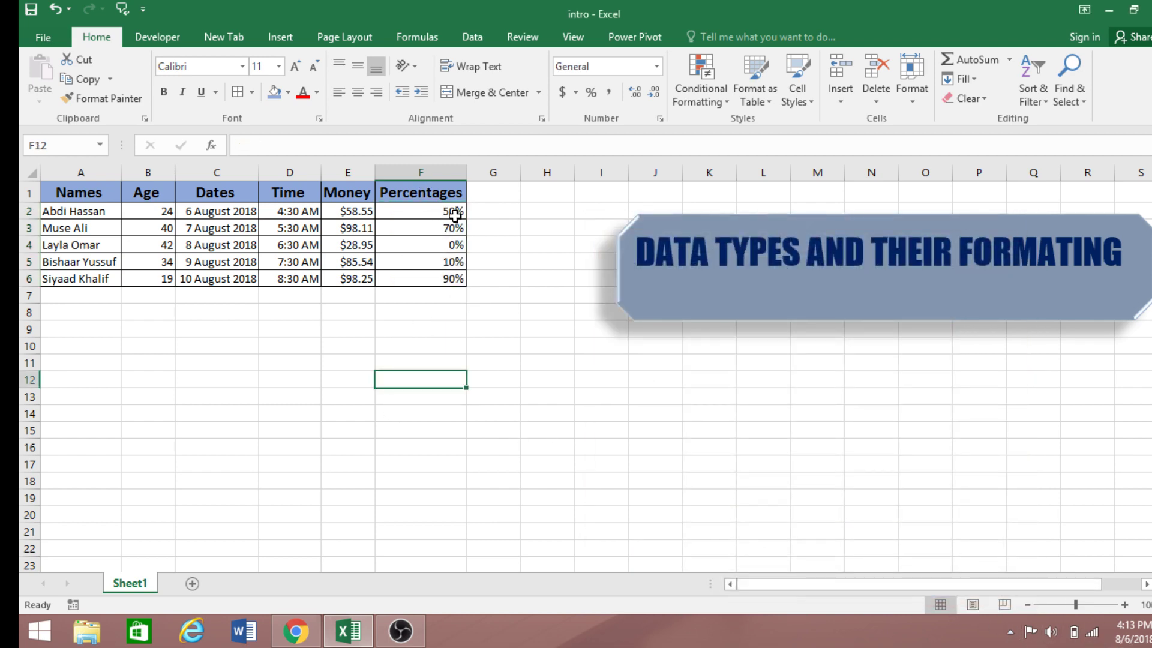
Review the formatted Age, Dates, Time and Money columns of the table.
left_click(280, 312)
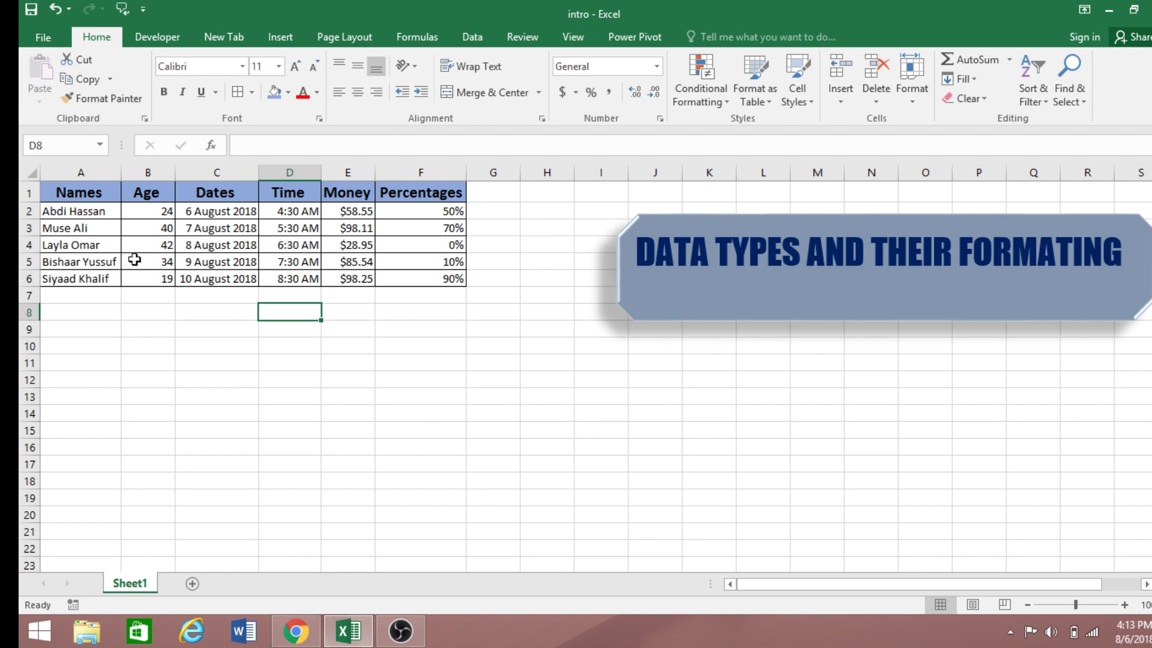
left_click(295, 262)
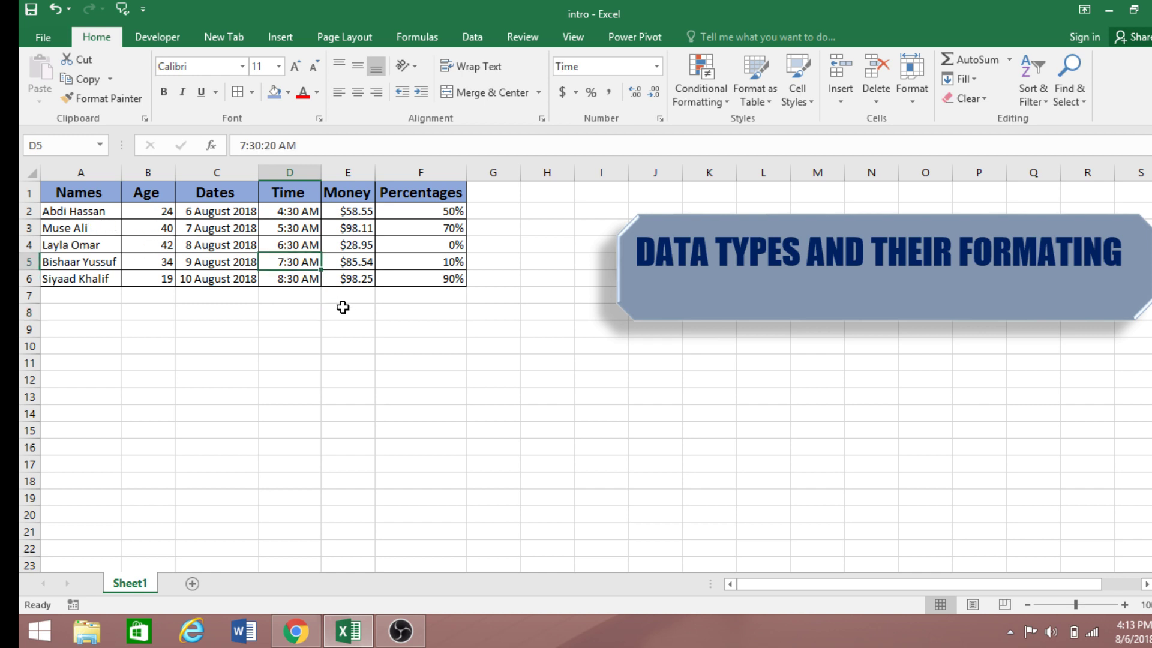
left_click(346, 310)
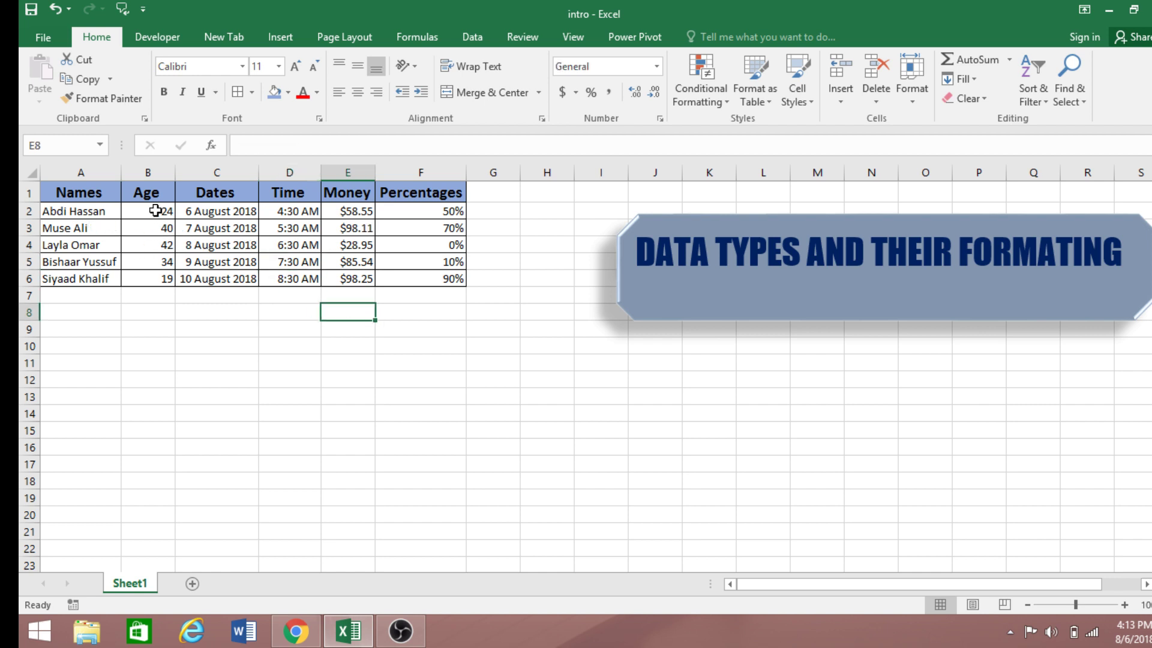
left_click_drag(156, 210, 163, 278)
left_click_drag(224, 226, 221, 278)
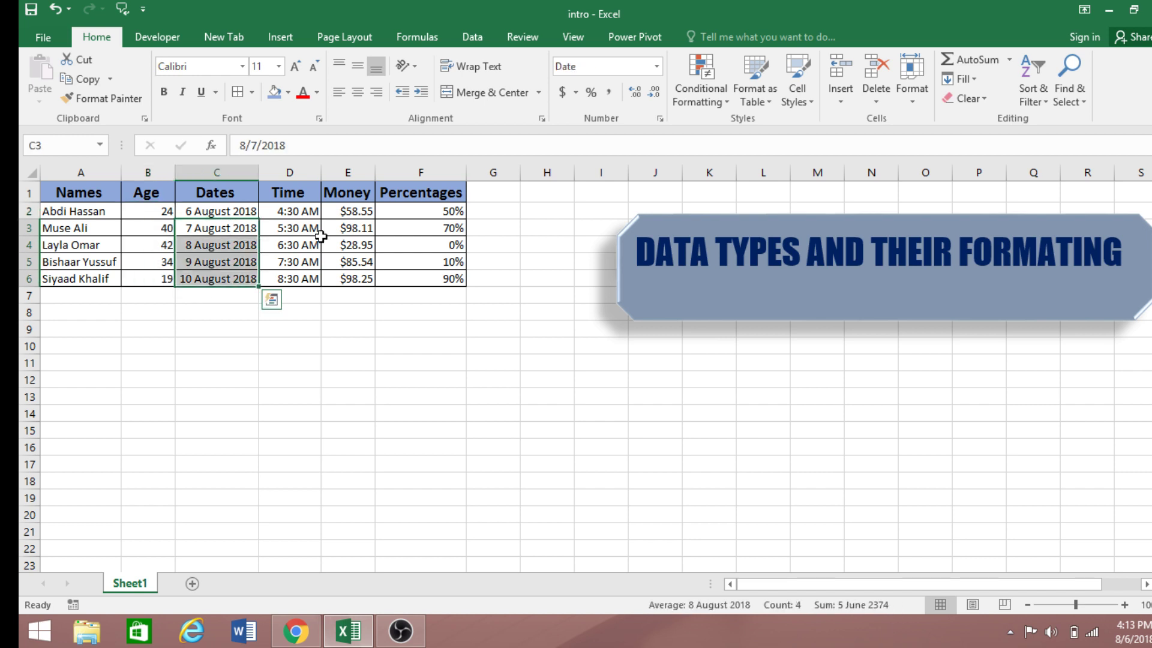
left_click_drag(304, 214, 309, 275)
left_click_drag(351, 213, 366, 280)
left_click(360, 362)
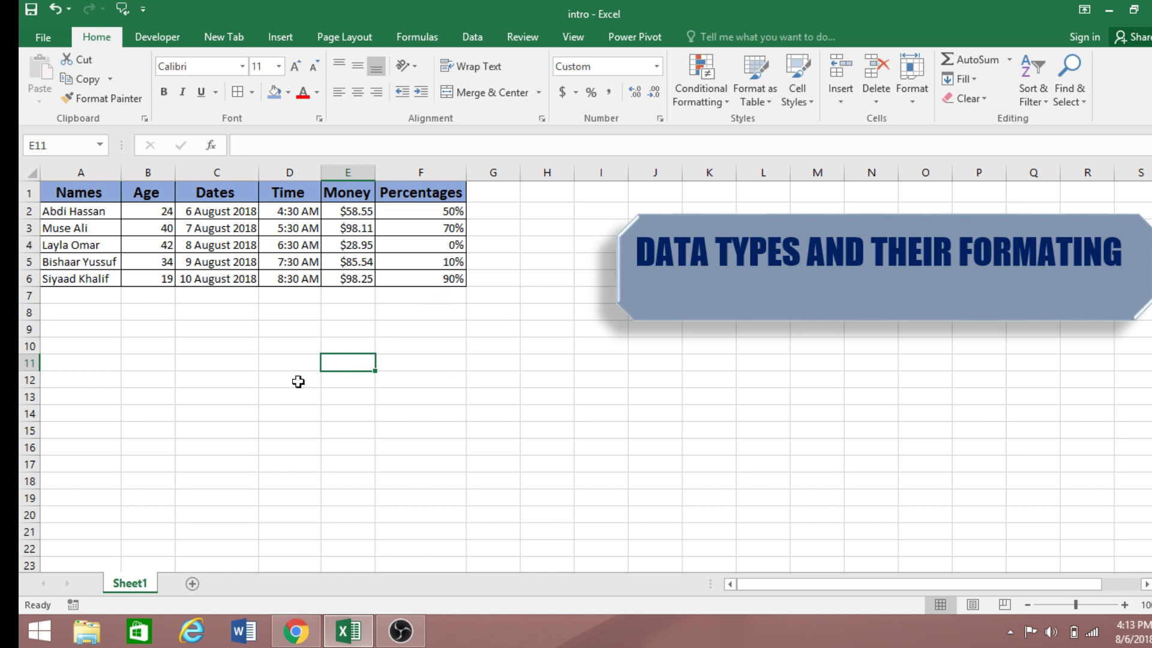
left_click(184, 357)
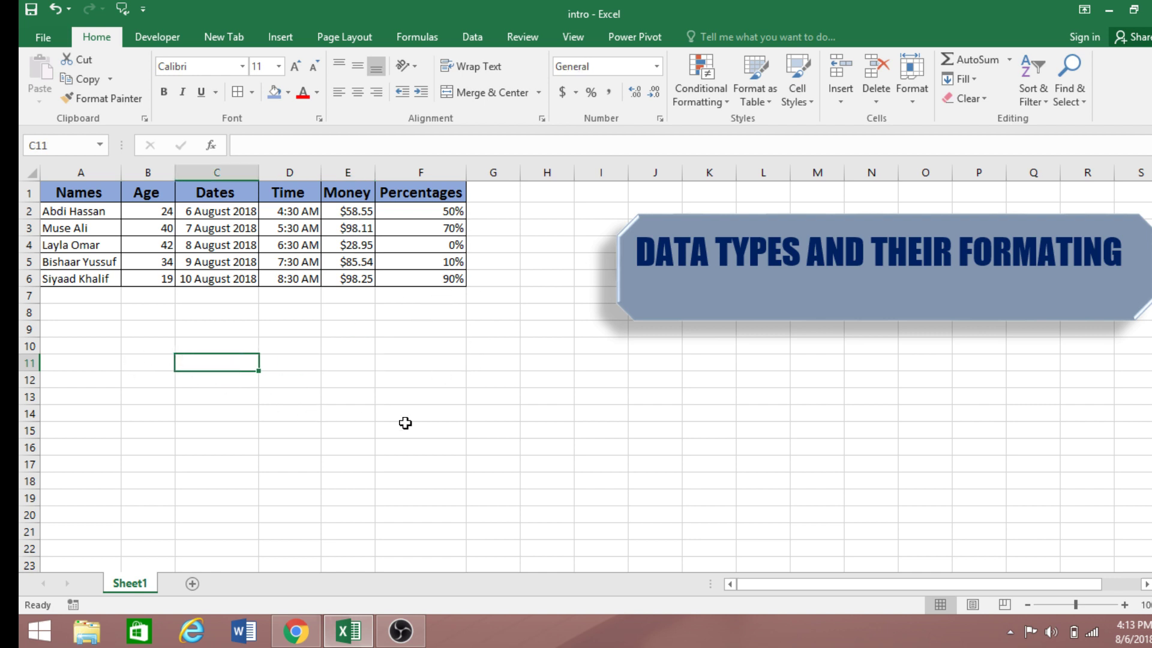
left_click(376, 347)
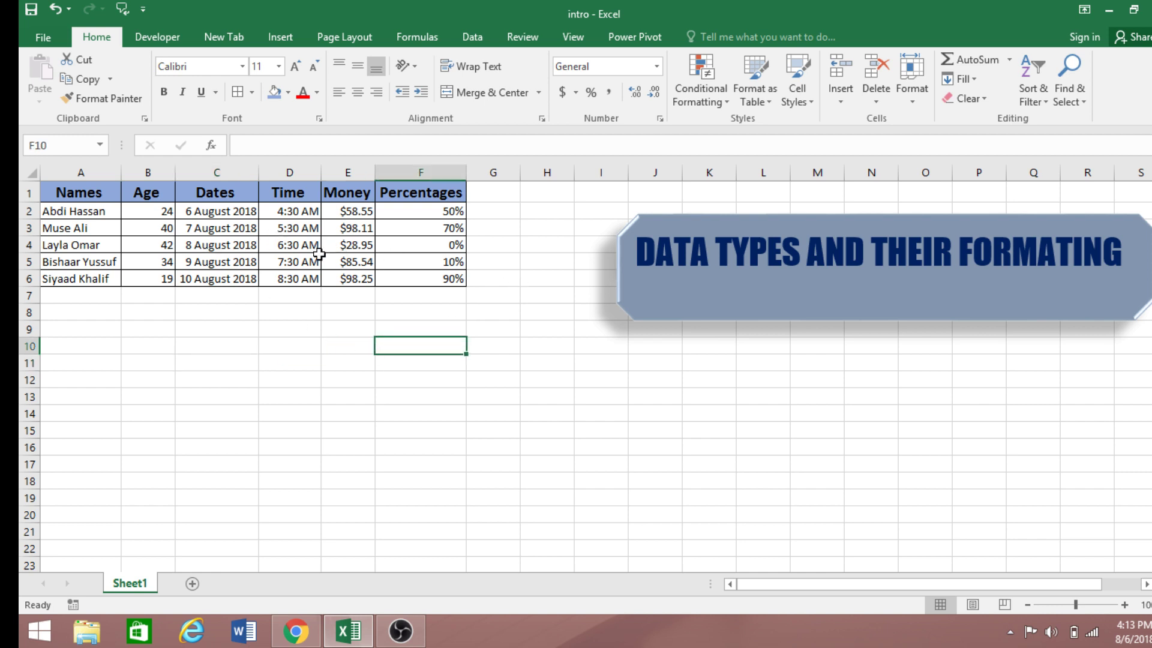